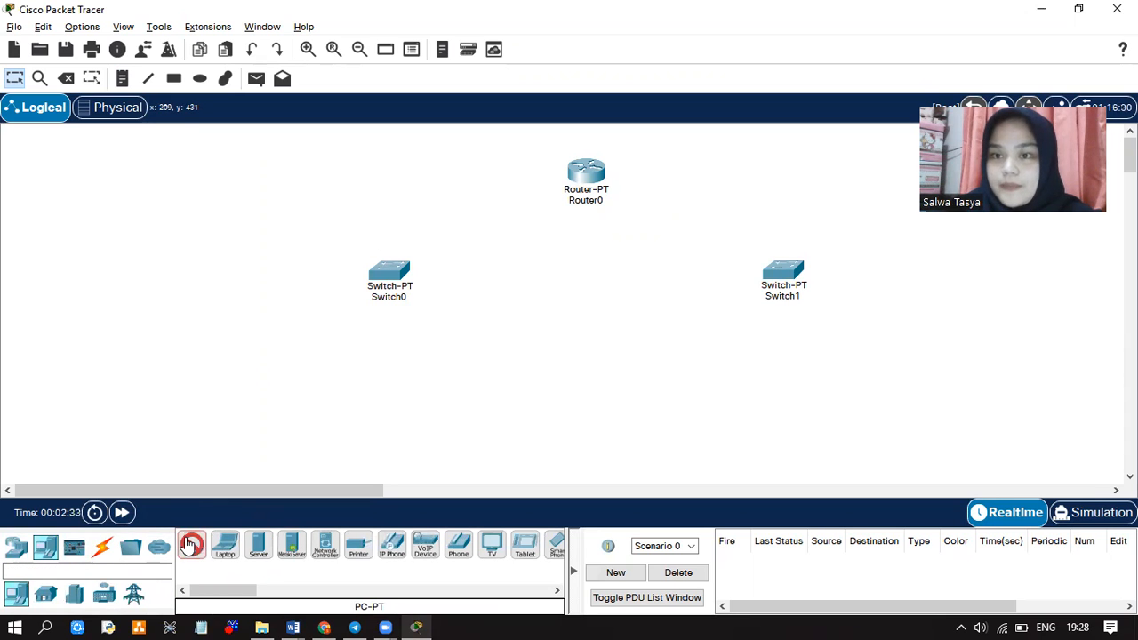
Place four PC-PT end devices, PC0 to PC3, in a row beneath the two switches
click(299, 391)
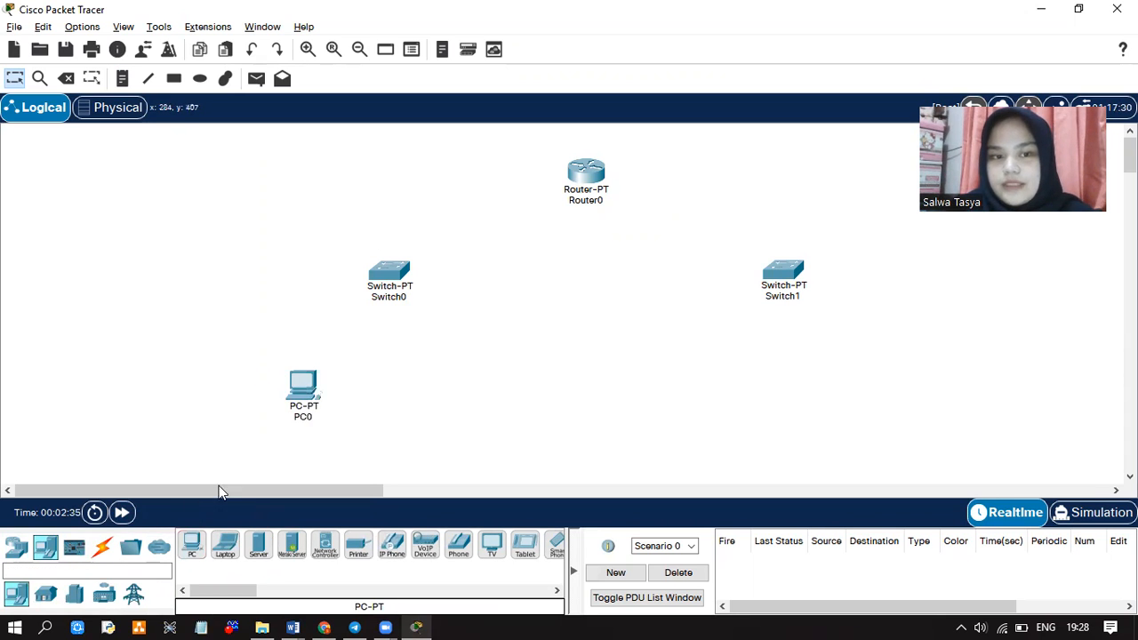
click(192, 544)
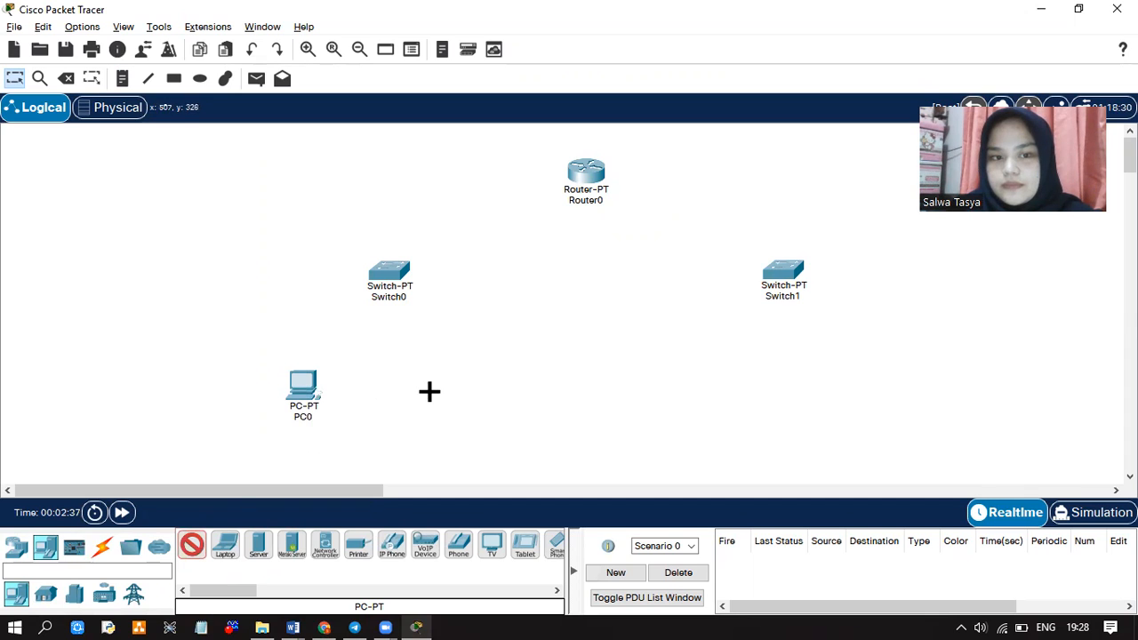
click(463, 388)
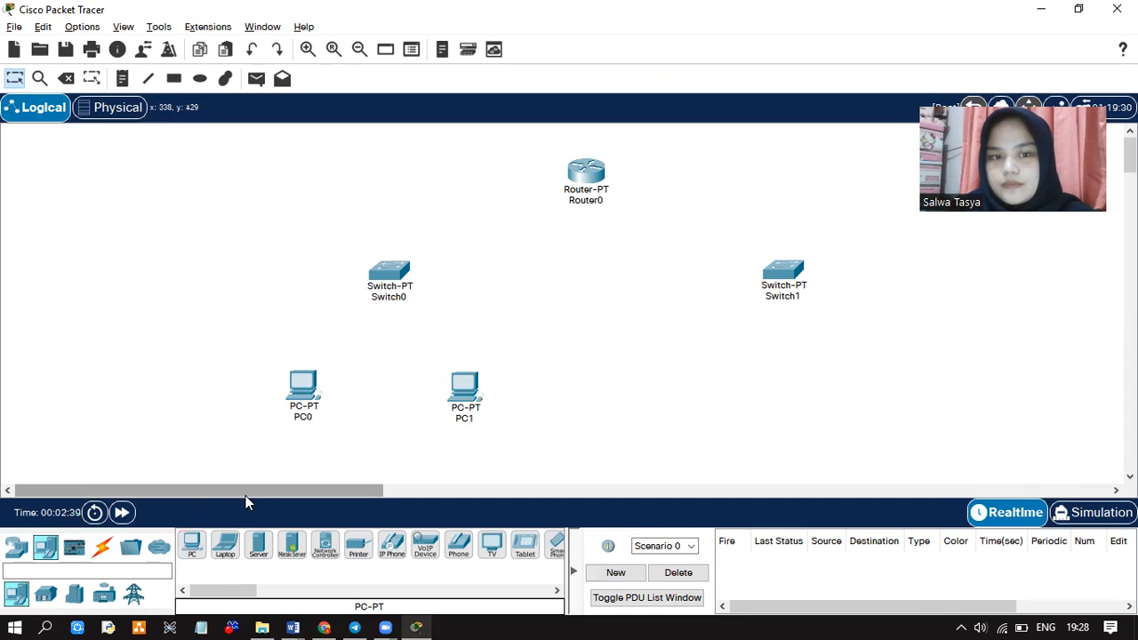
click(192, 544)
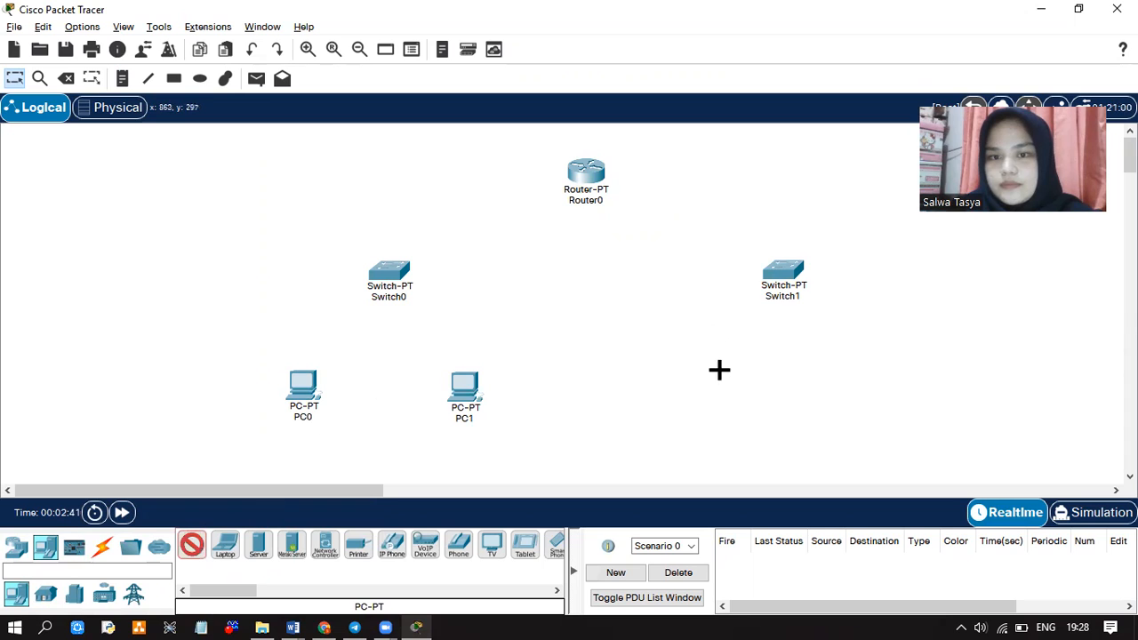
click(686, 380)
click(192, 544)
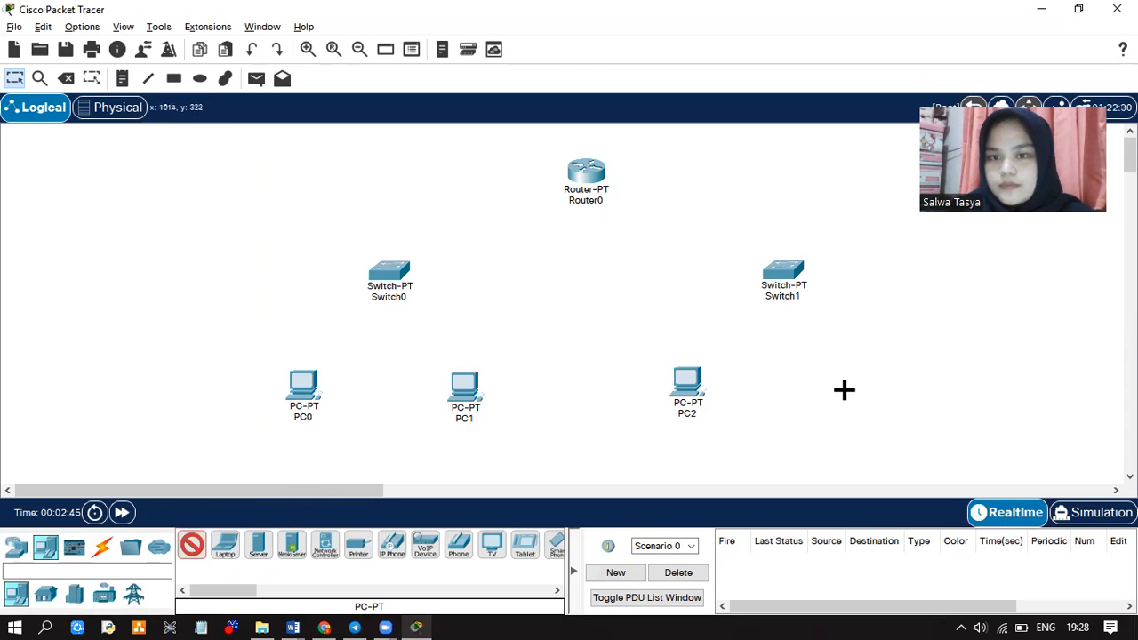
click(883, 381)
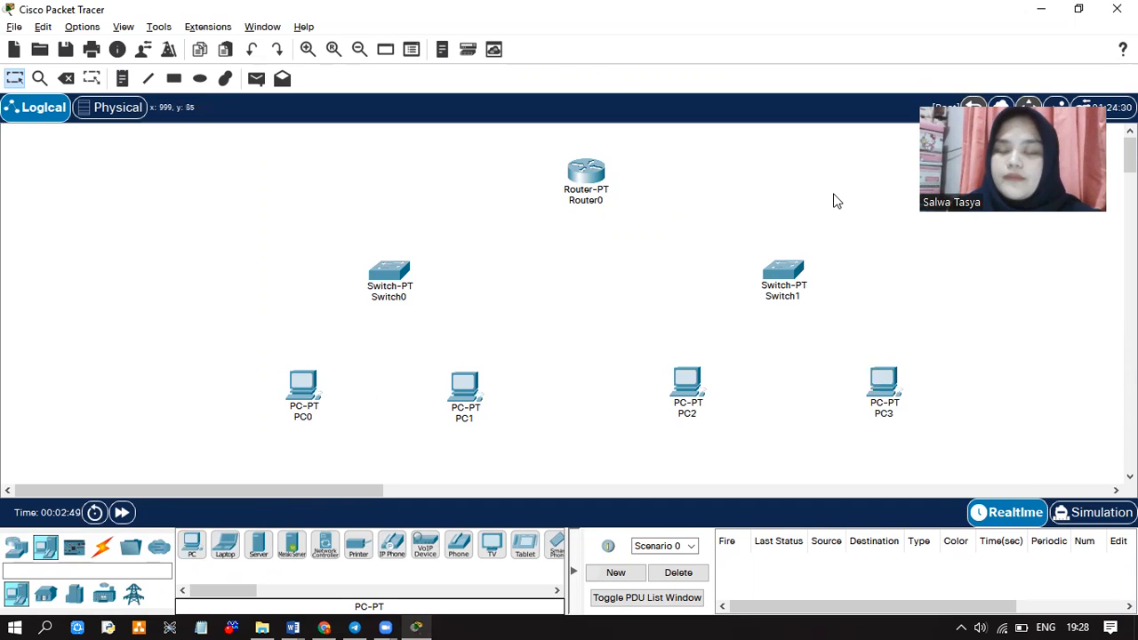
click(102, 546)
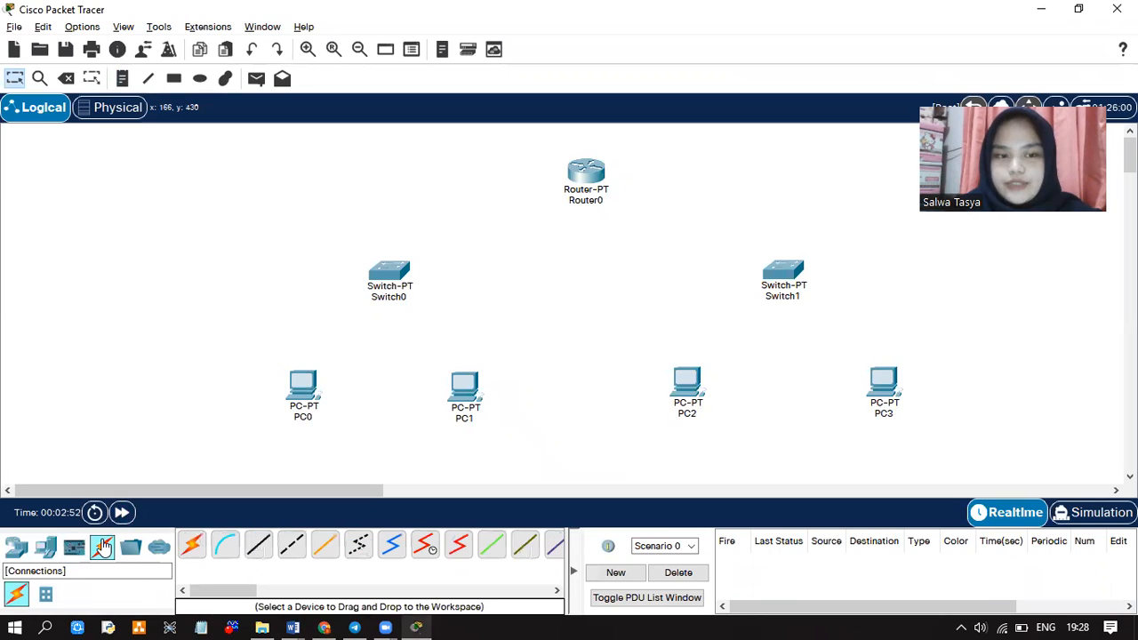
Cable PC0 and PC1 FastEthernet0 to Switch0 ports with Copper Straight-Through links
click(260, 546)
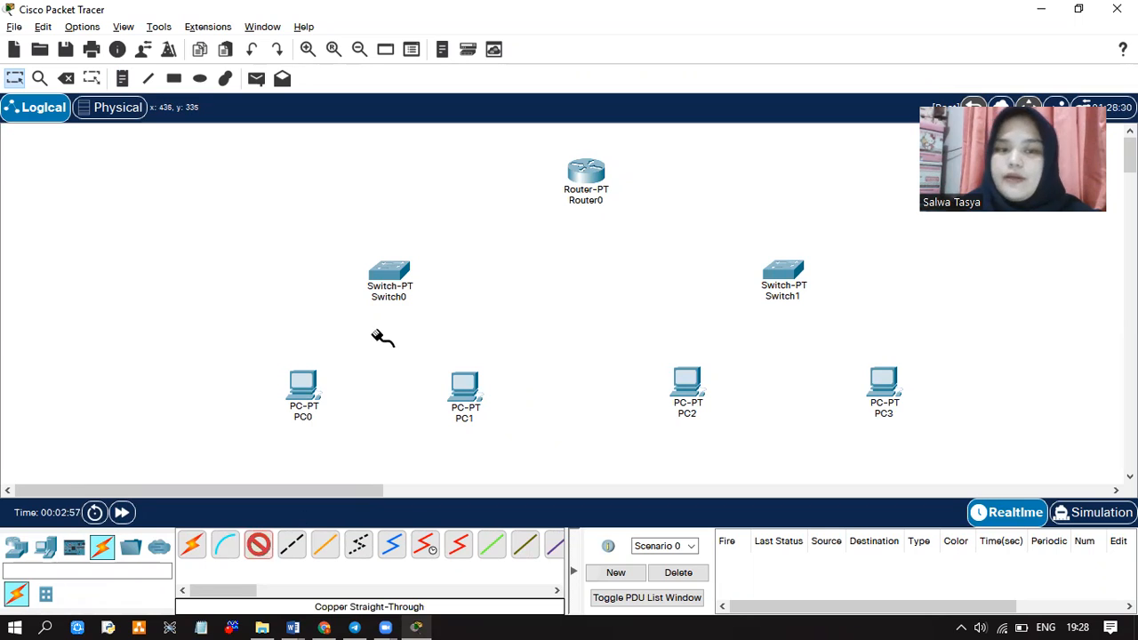
click(303, 382)
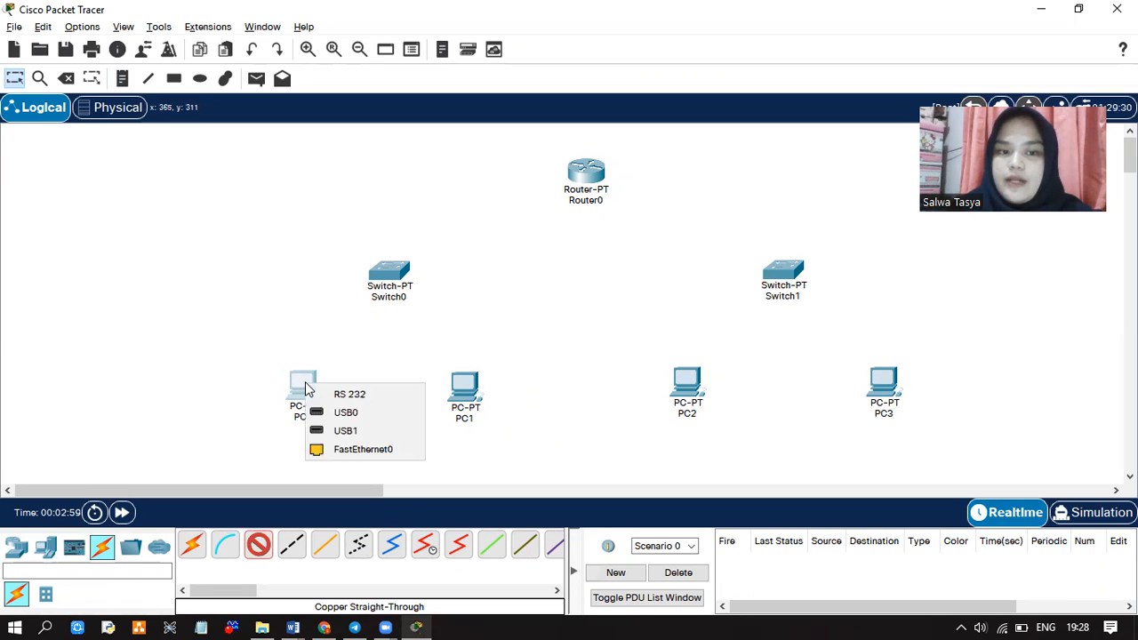
click(341, 449)
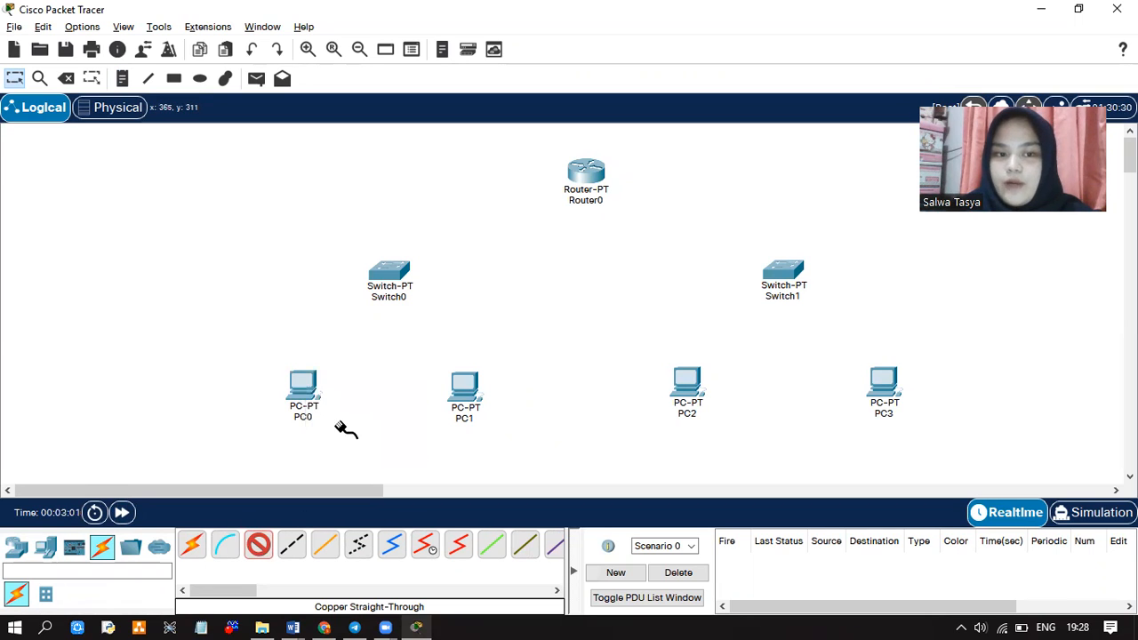
click(388, 270)
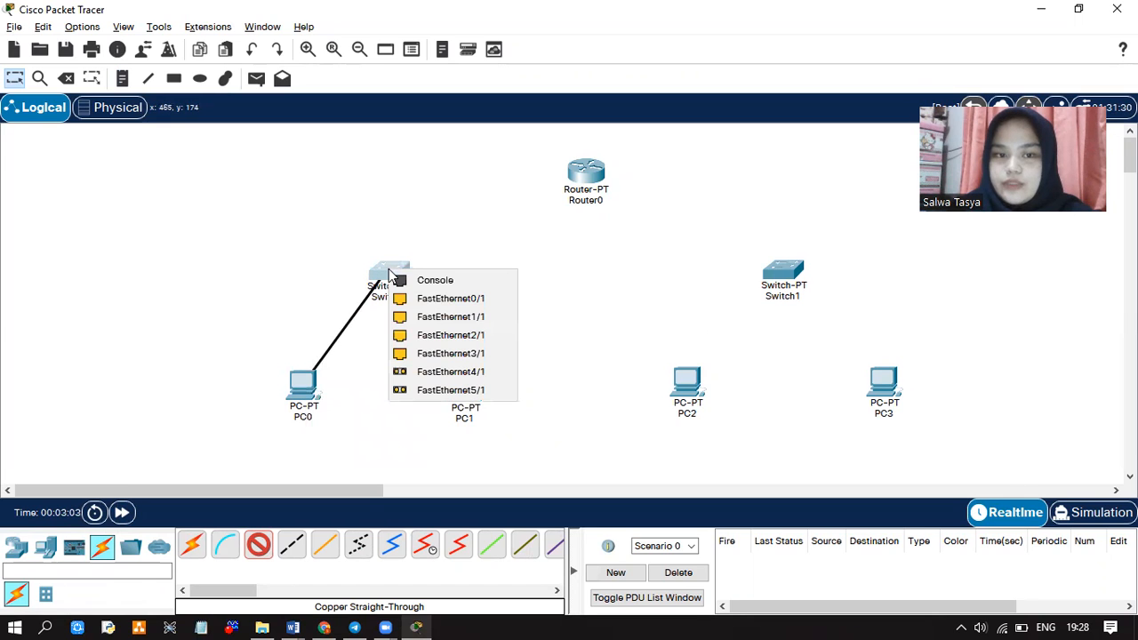
click(407, 299)
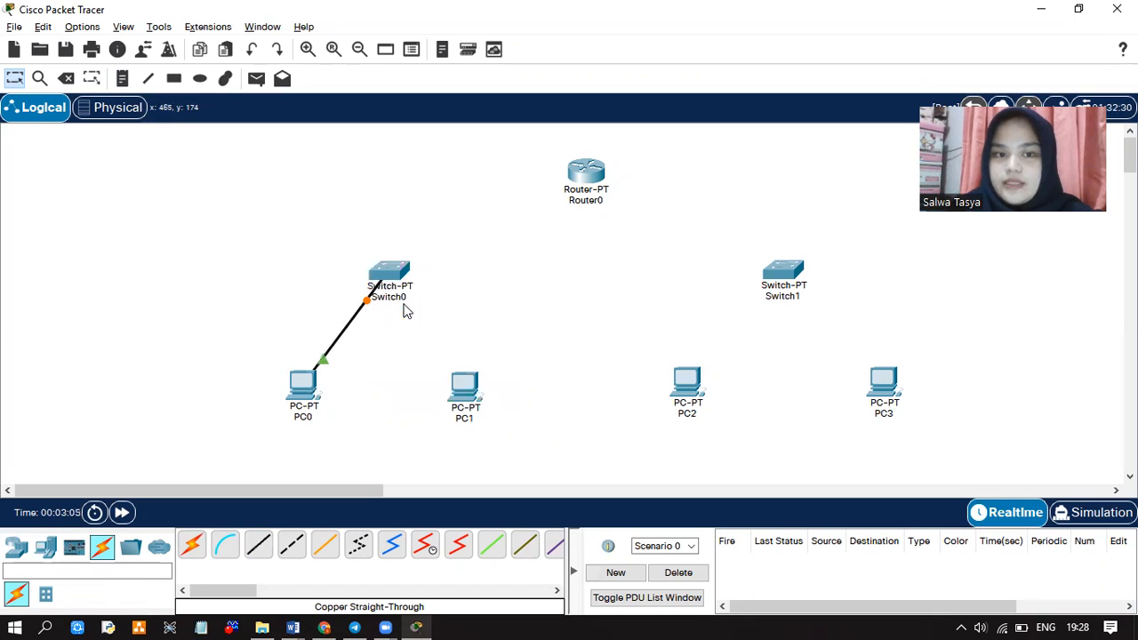
click(261, 550)
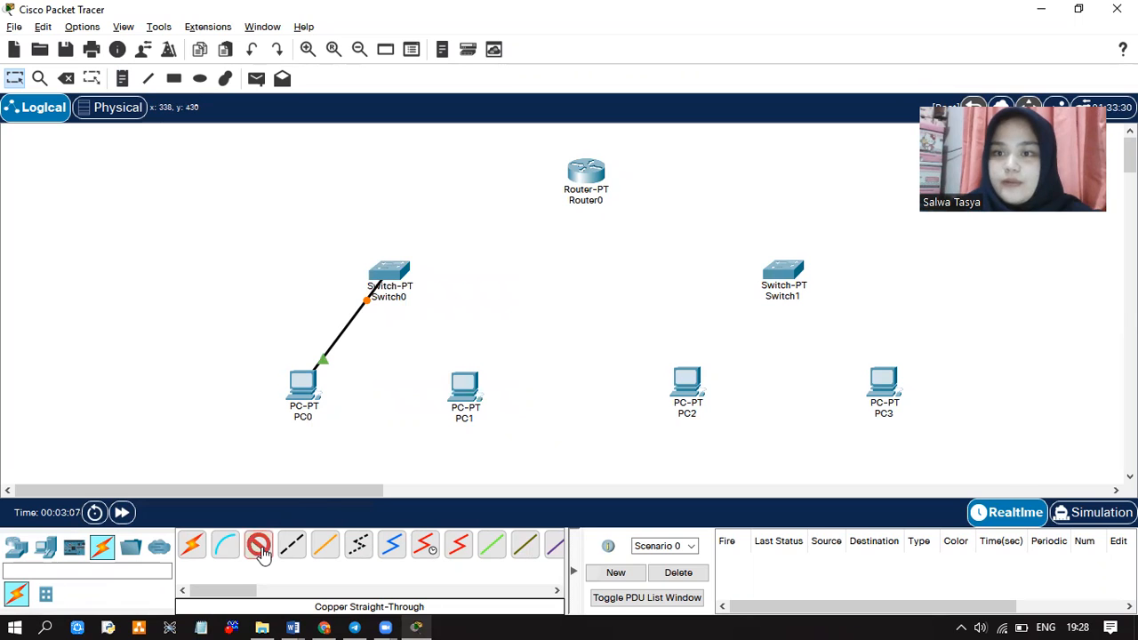
click(467, 387)
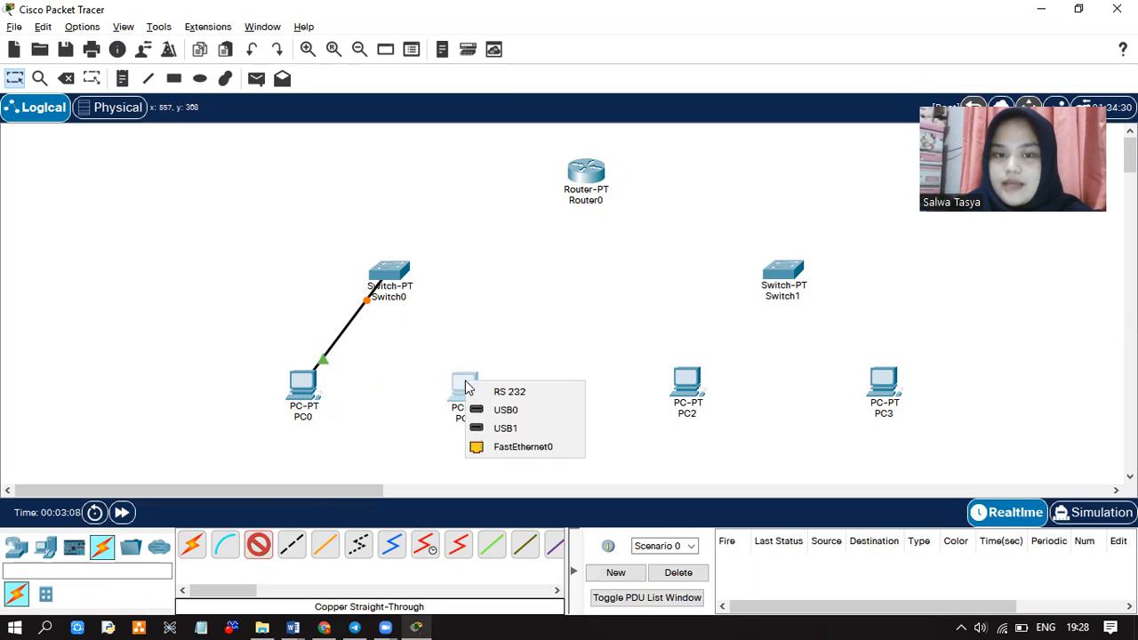
click(490, 447)
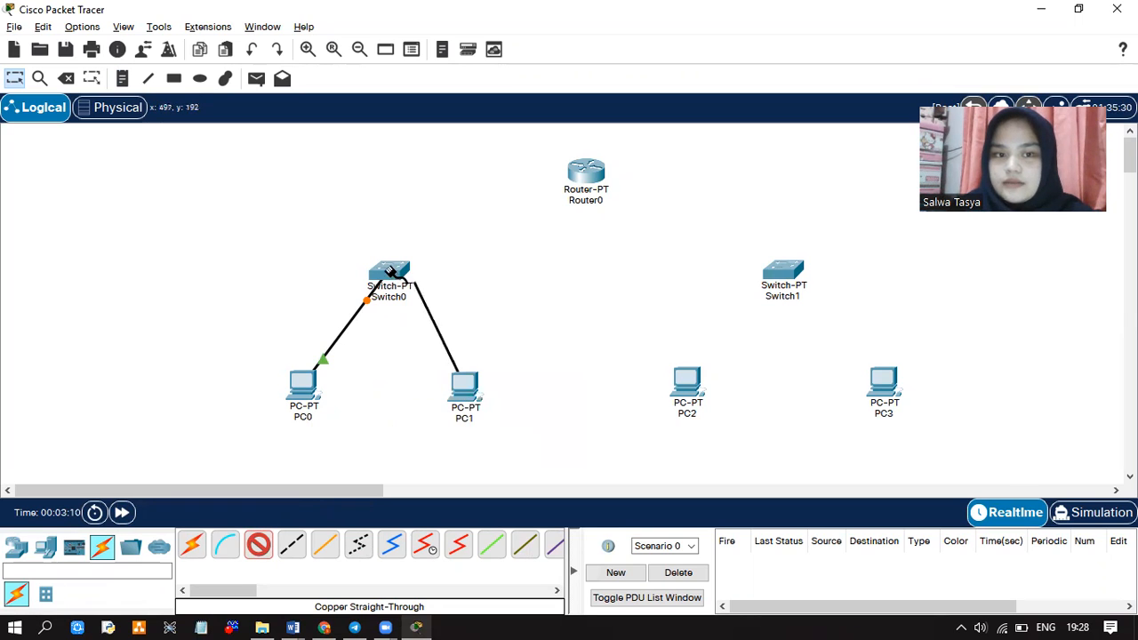
click(392, 271)
click(413, 299)
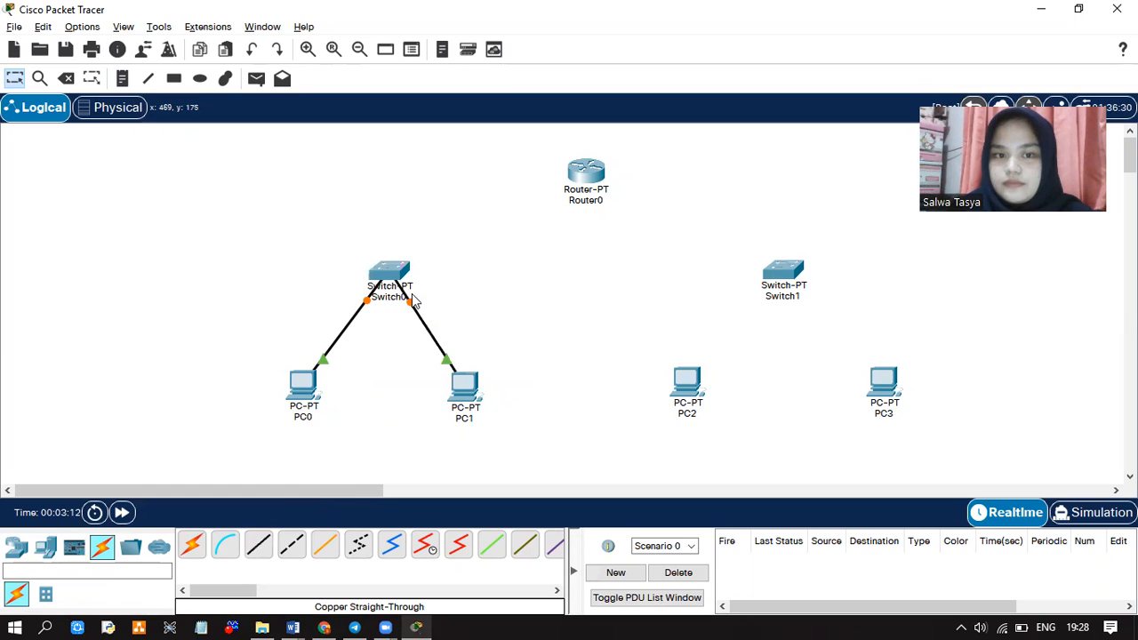
Cable PC2 and PC3 FastEthernet0 to Switch1's FastEthernet0/1 and FastEthernet1/1 ports
click(257, 557)
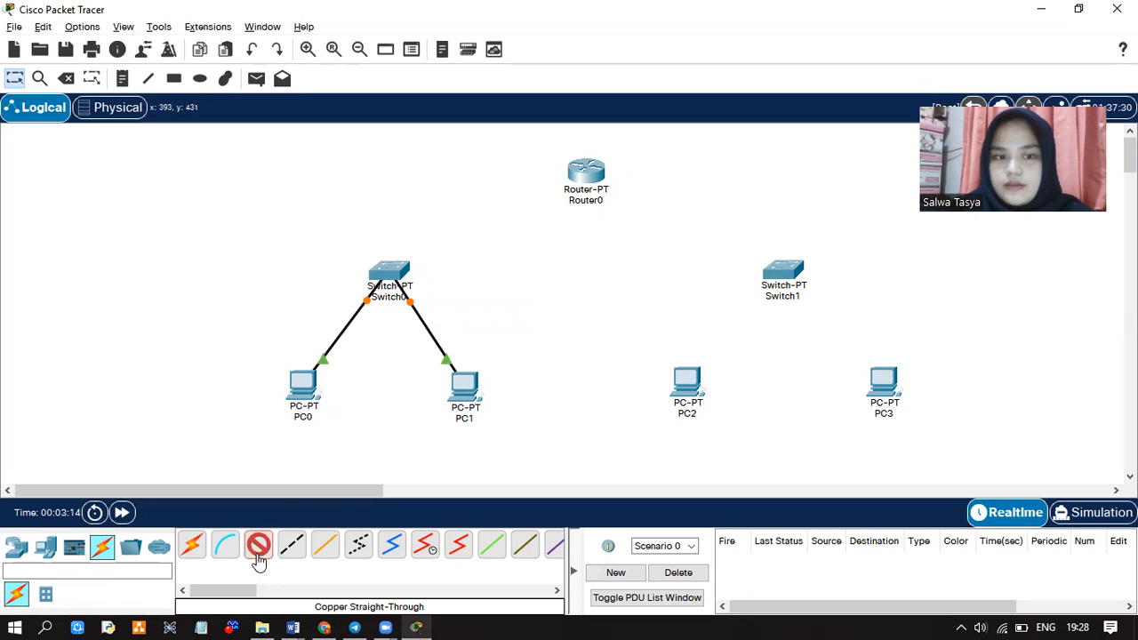
click(697, 384)
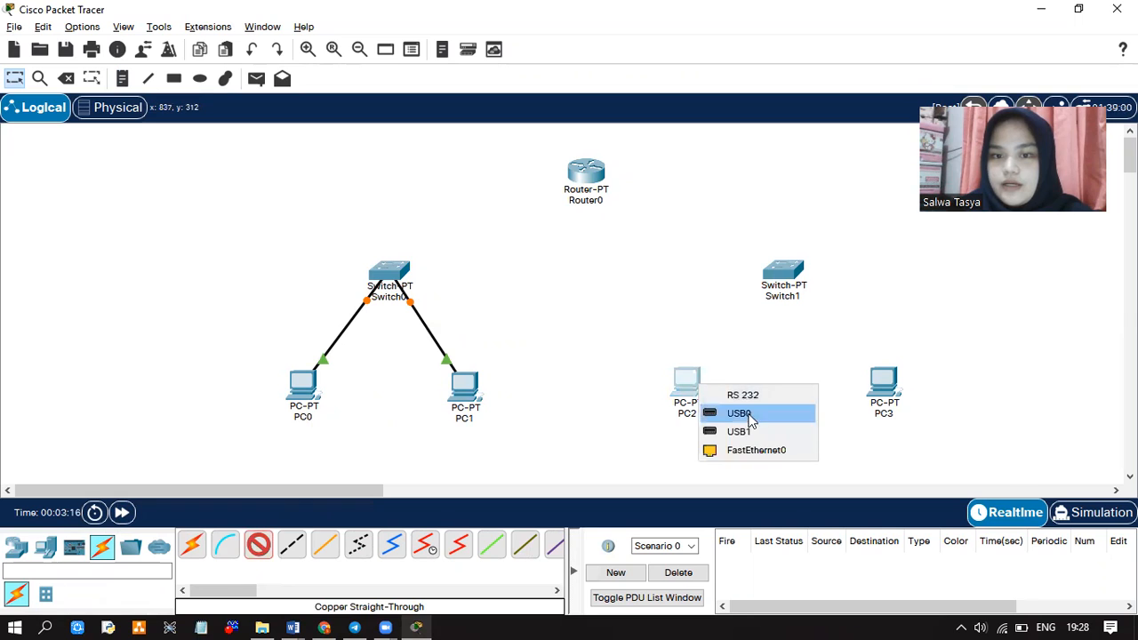
click(756, 450)
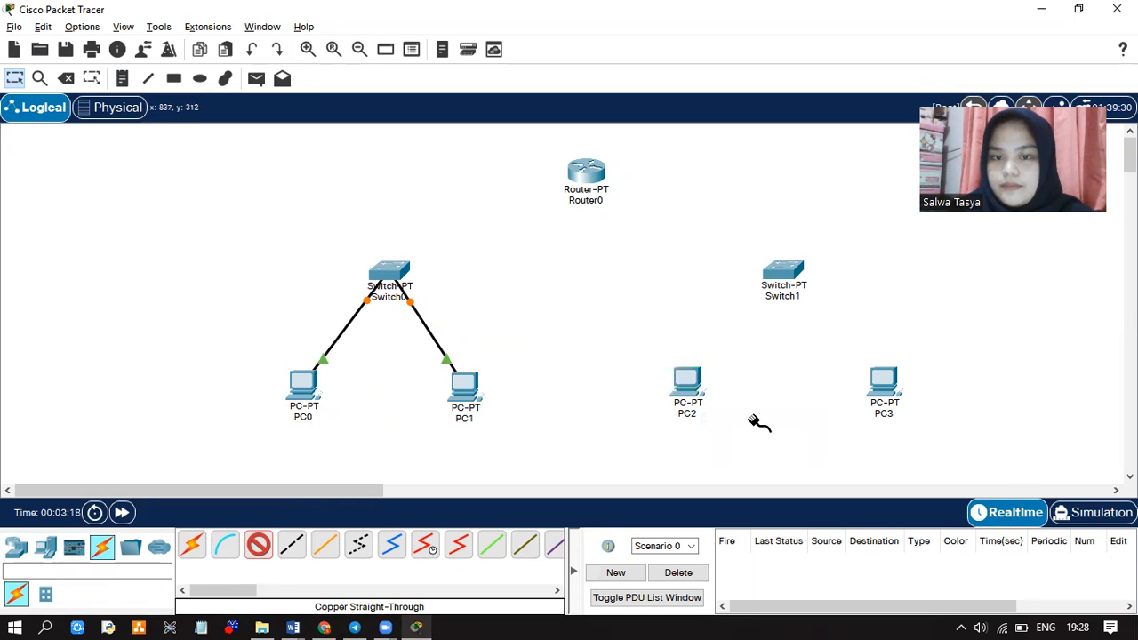
click(782, 272)
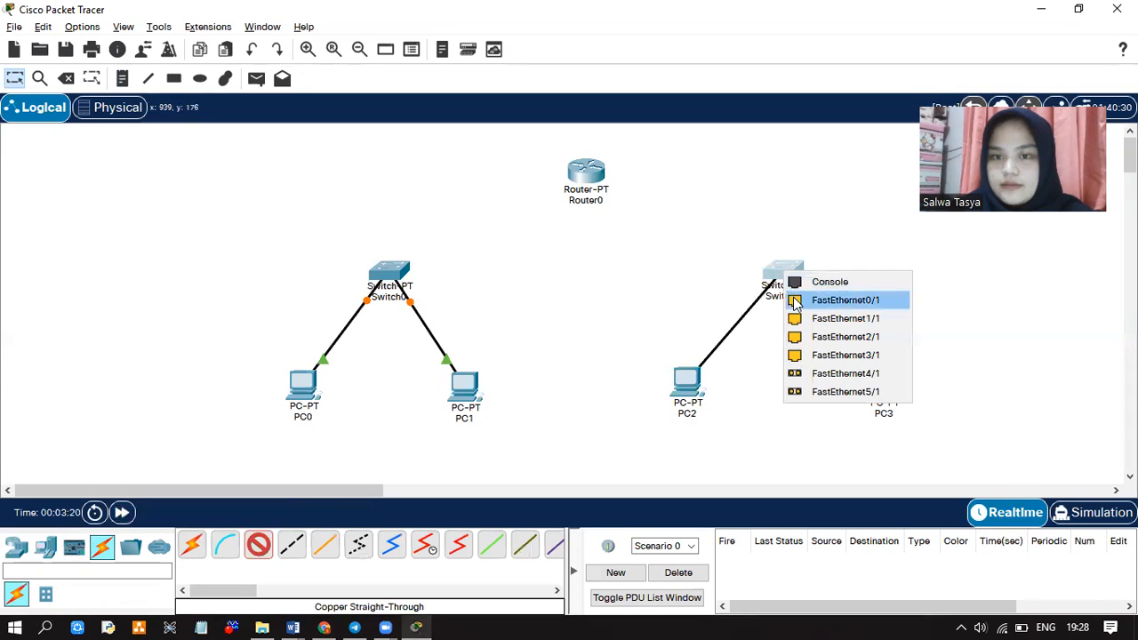
click(795, 302)
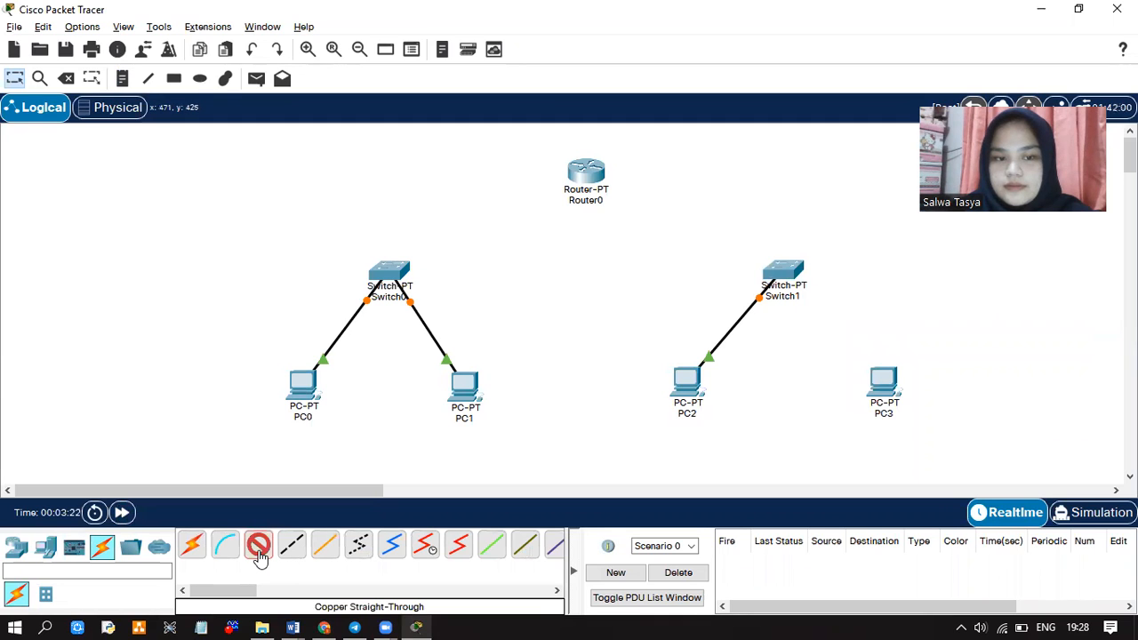
click(883, 380)
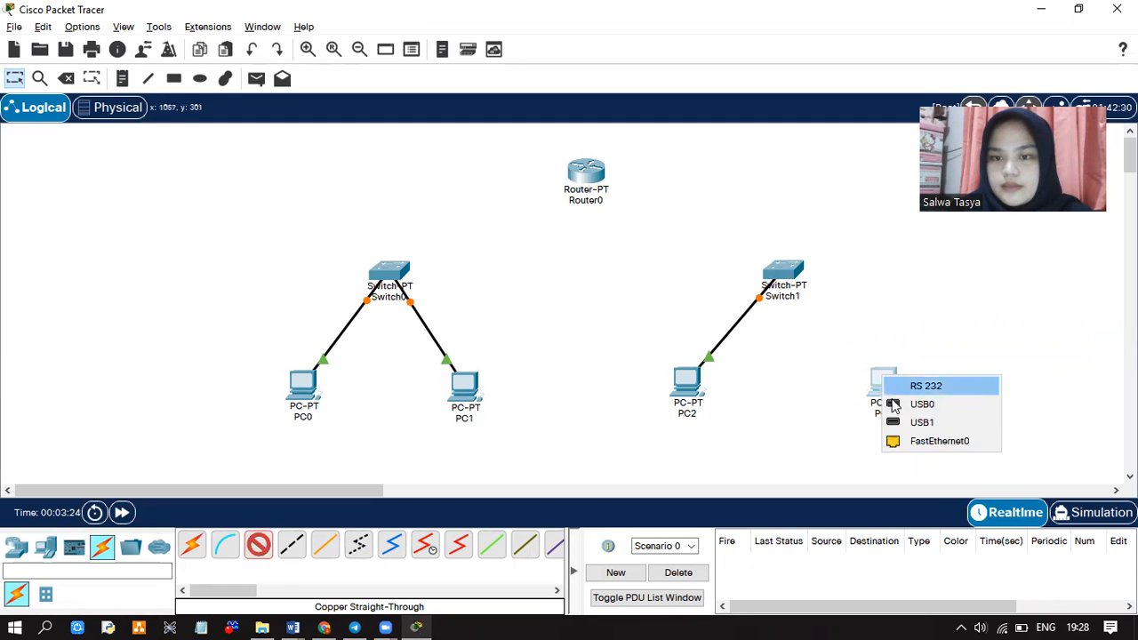
click(910, 443)
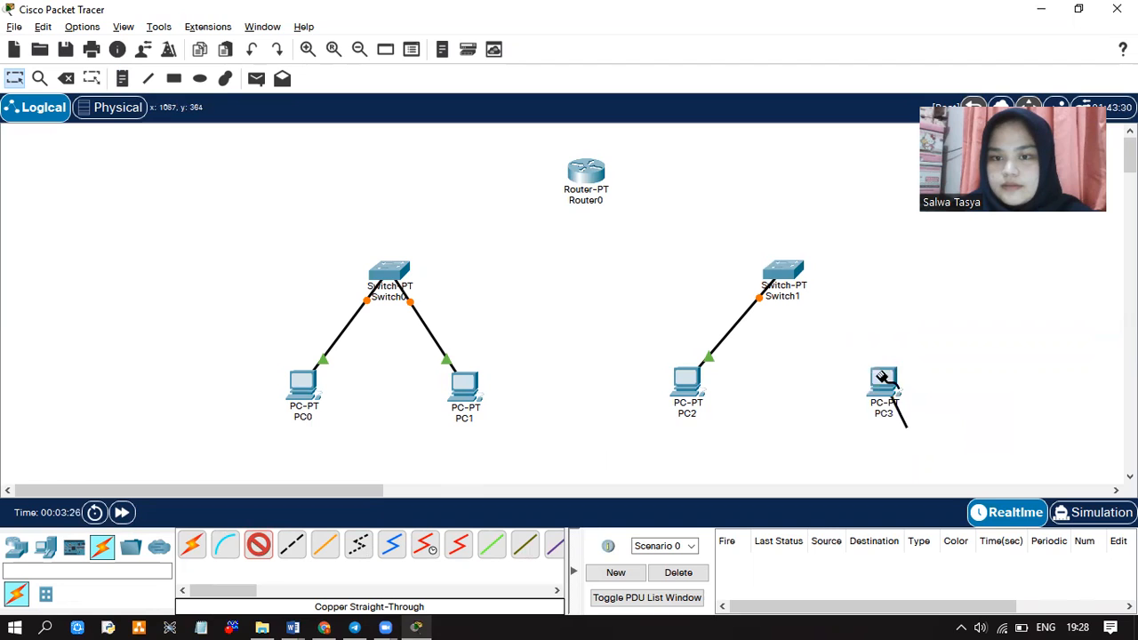
click(787, 270)
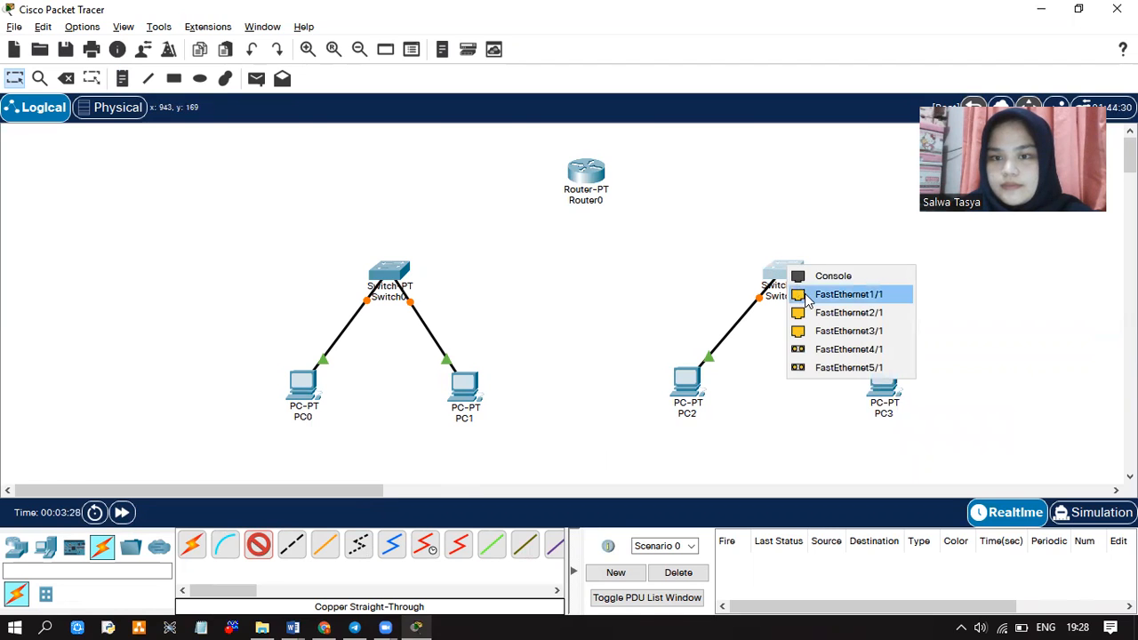
click(807, 302)
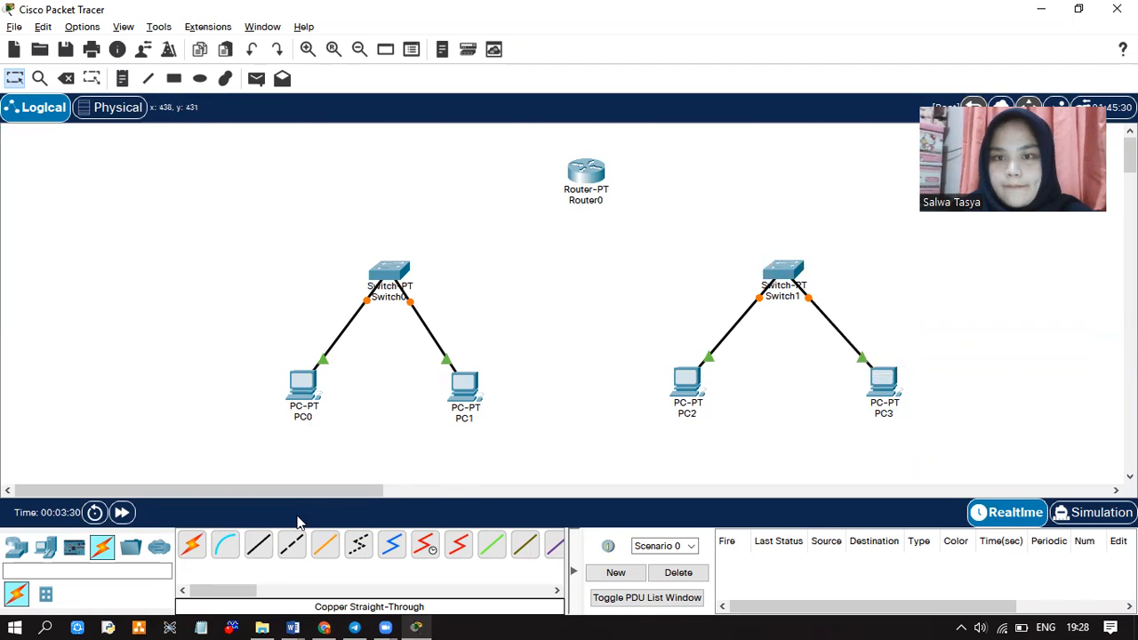
Start a straight-through copper cable from Switch0's FastEthernet2/1 port
click(259, 545)
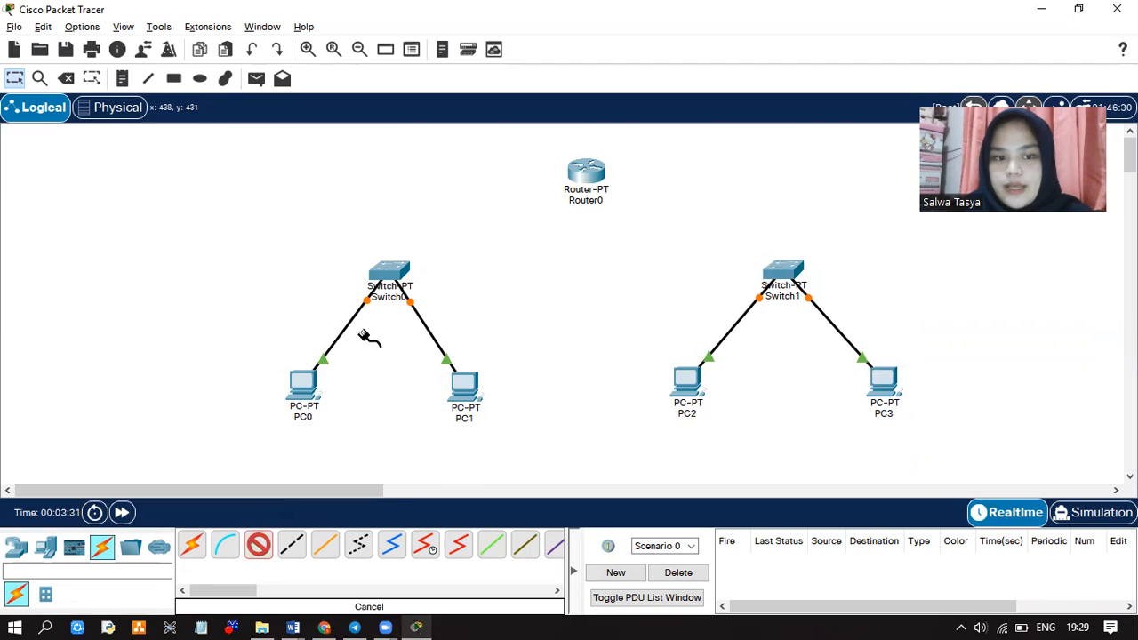
click(399, 267)
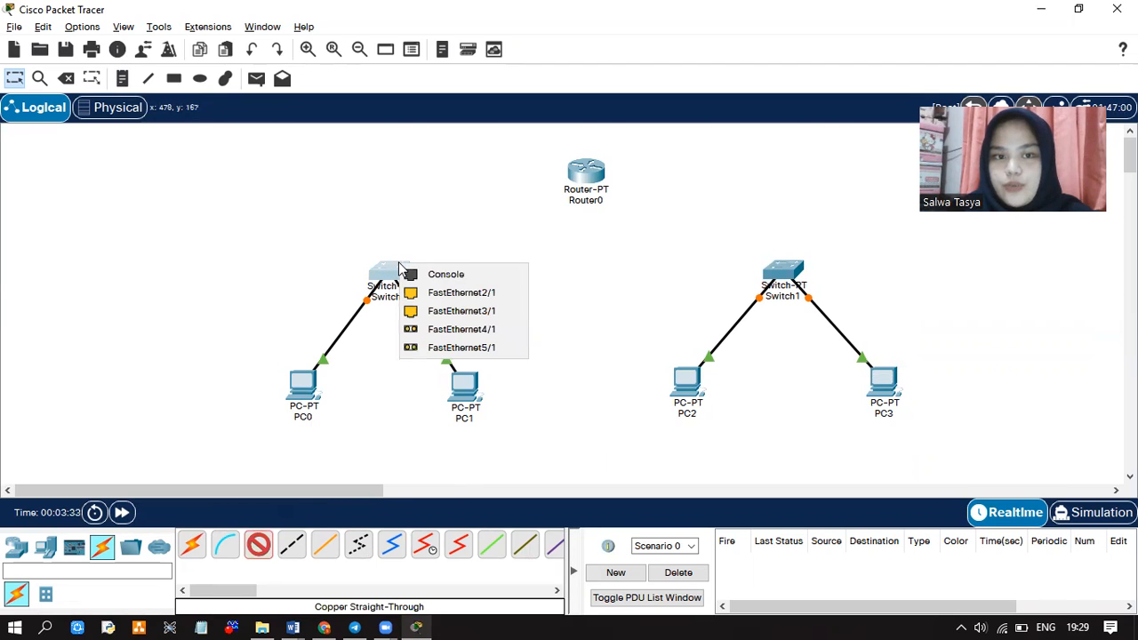
click(477, 293)
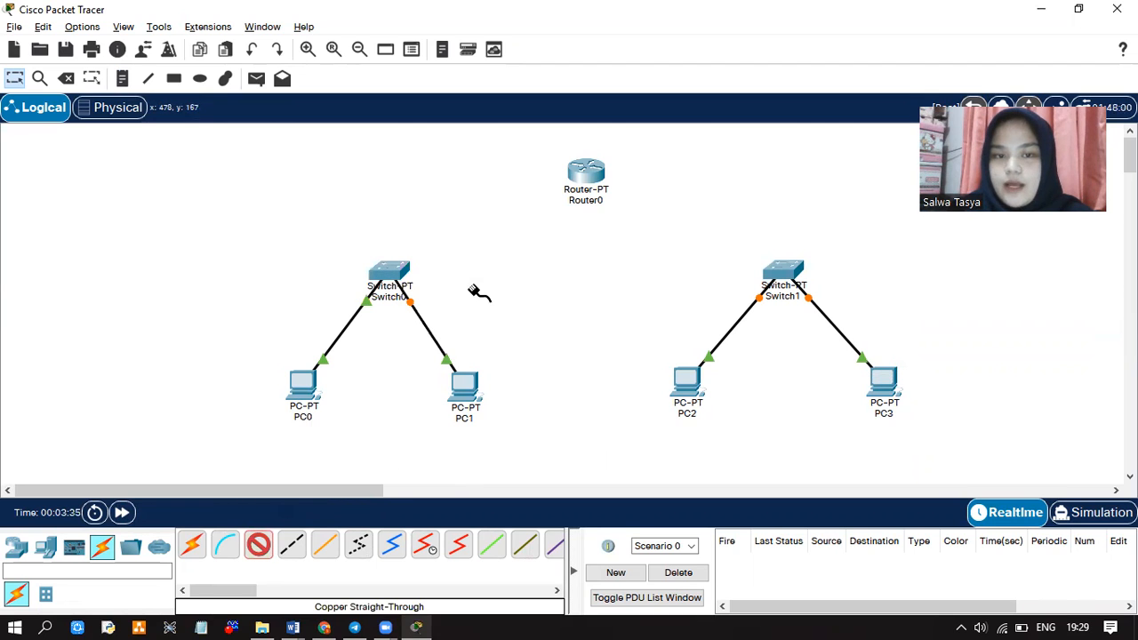
Link Switch0 to Router0 FastEthernet0/0 and Switch1 FastEthernet2/1 to Router0 FastEthernet1/0
click(584, 176)
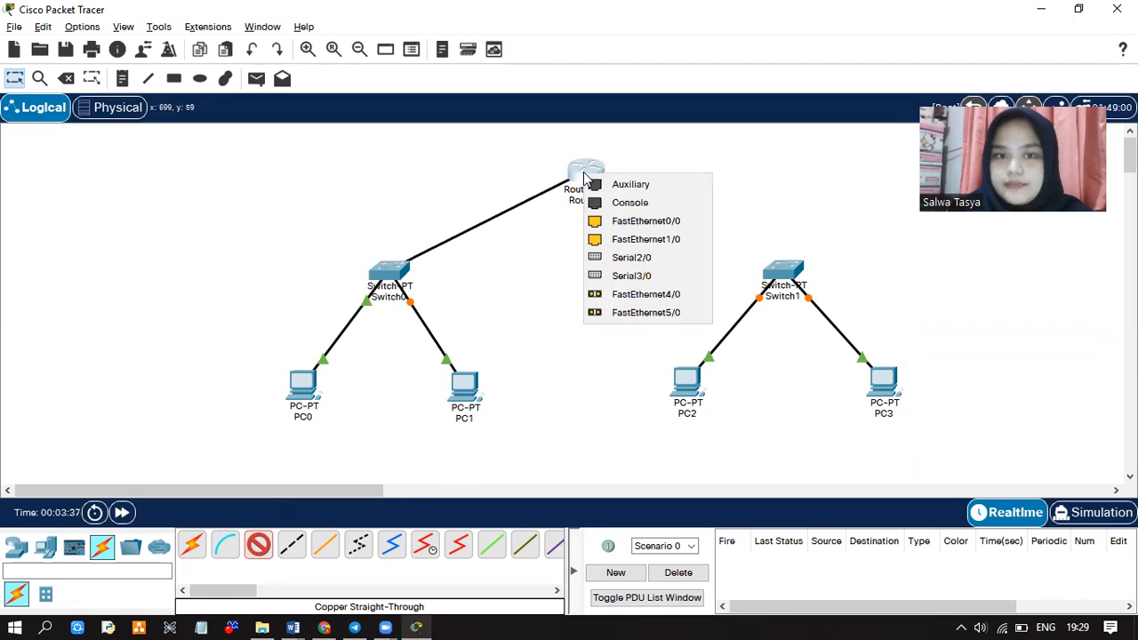
click(612, 221)
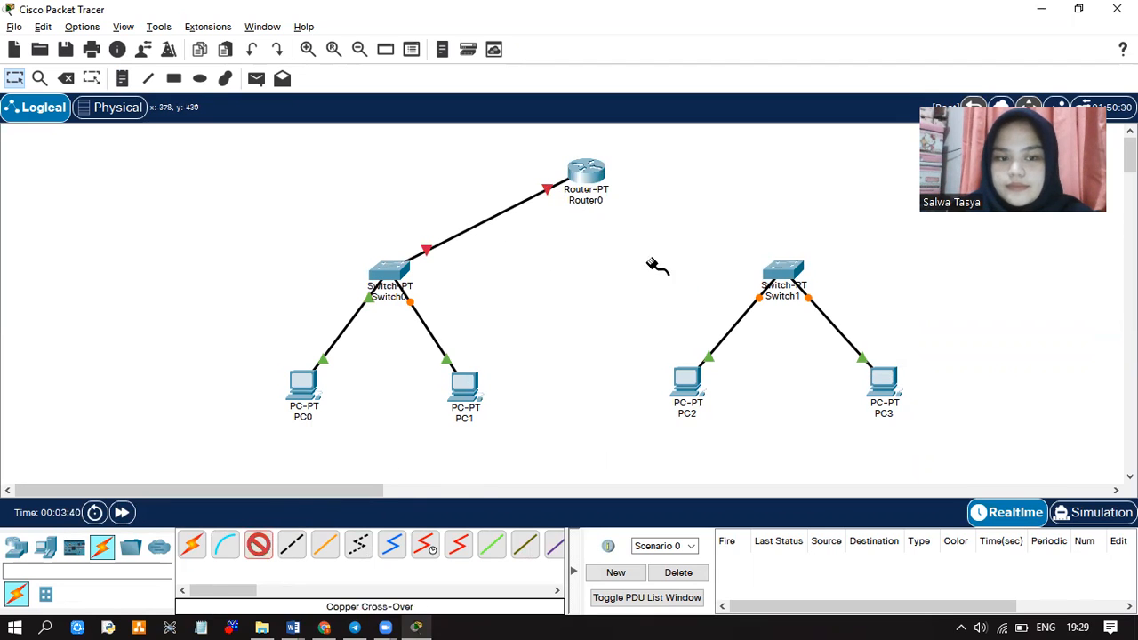
click(783, 273)
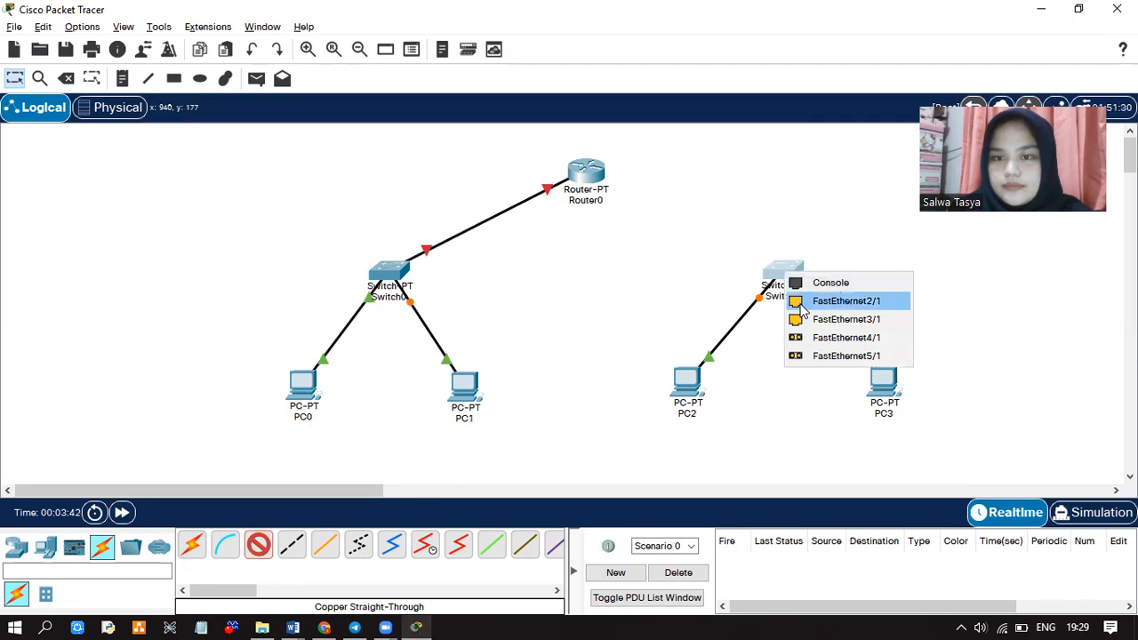
click(802, 307)
click(588, 172)
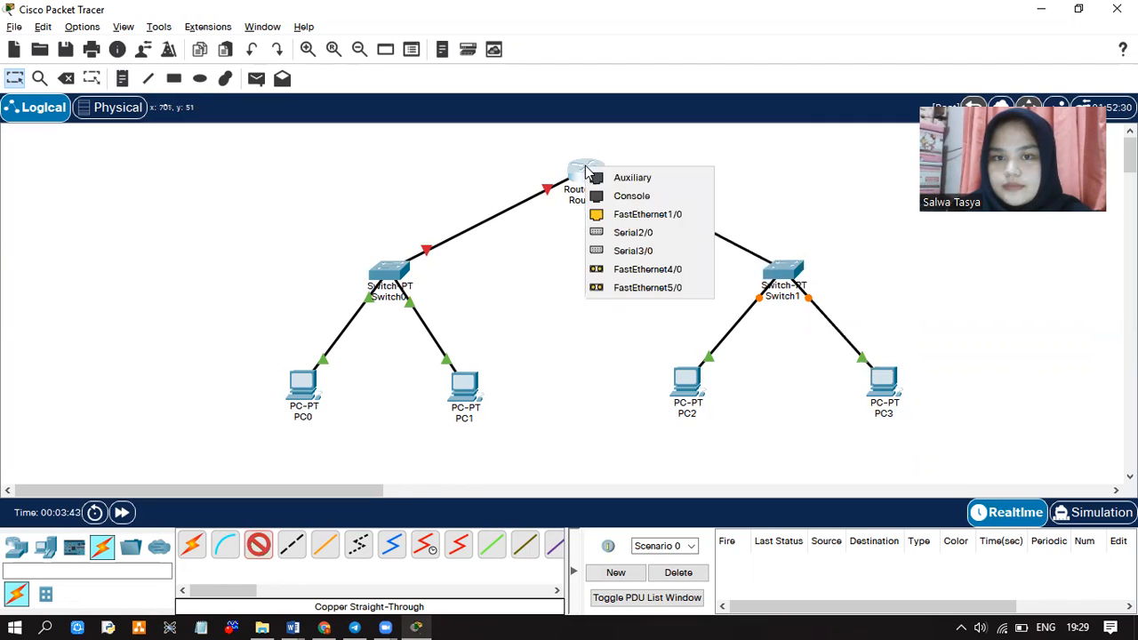
click(628, 220)
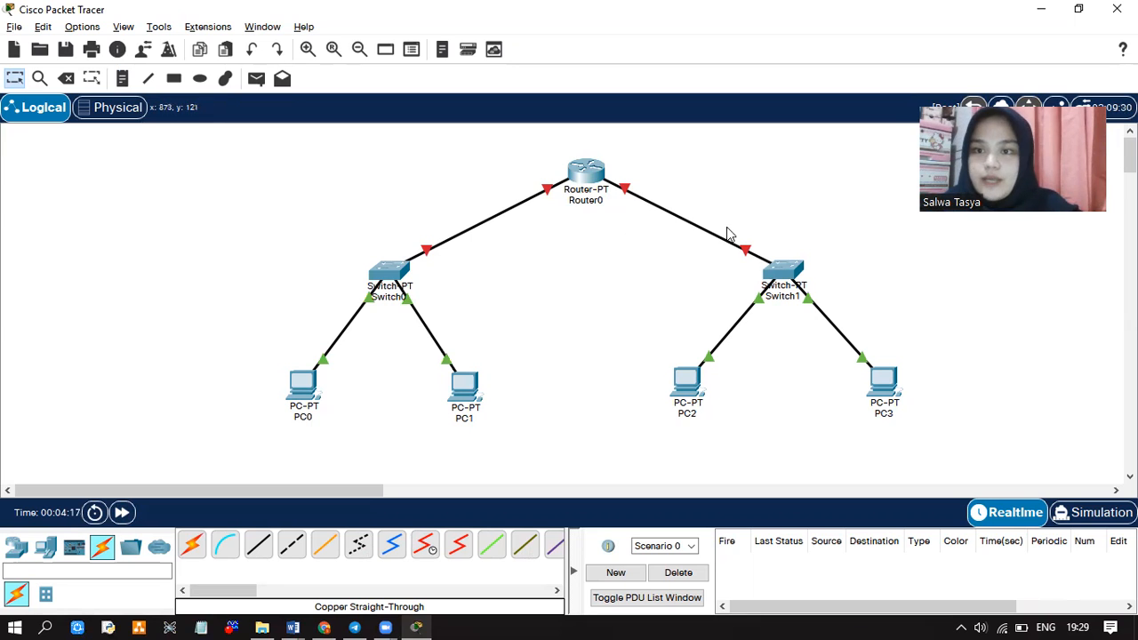
click(587, 167)
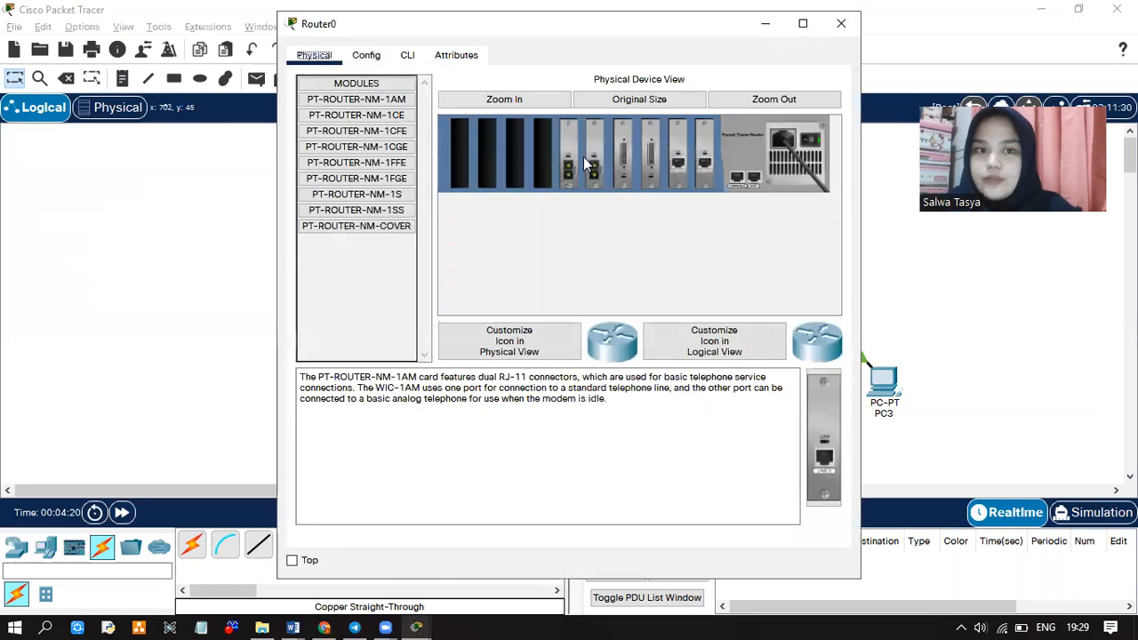
Turn Port Status on for Router0's FastEthernet0/0 and FastEthernet1/0 interfaces in Config
click(381, 57)
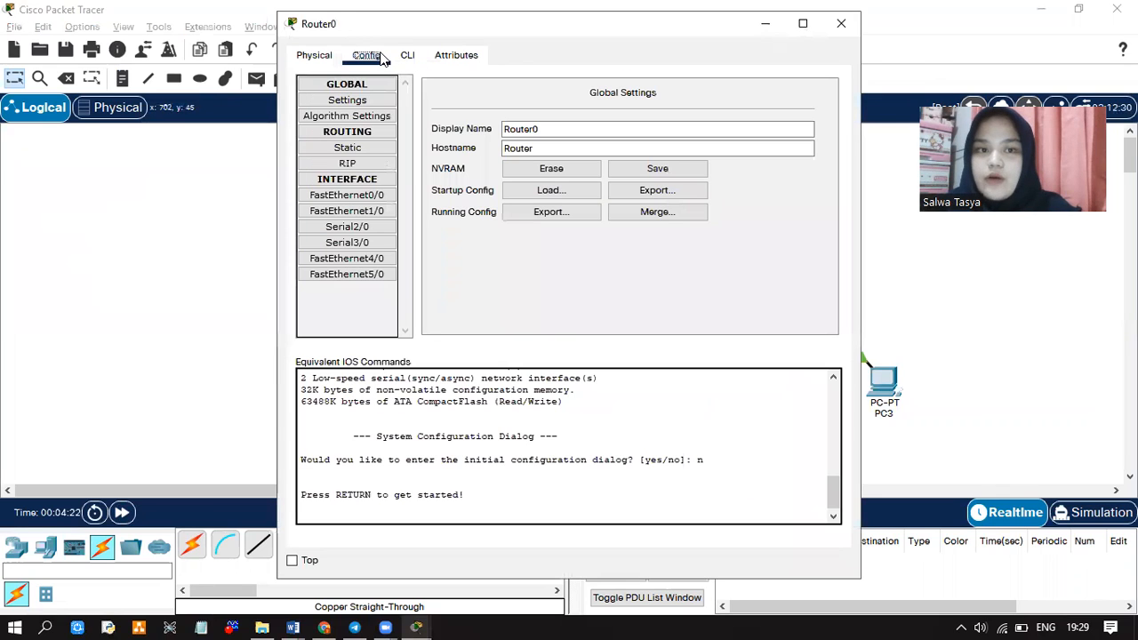
click(360, 197)
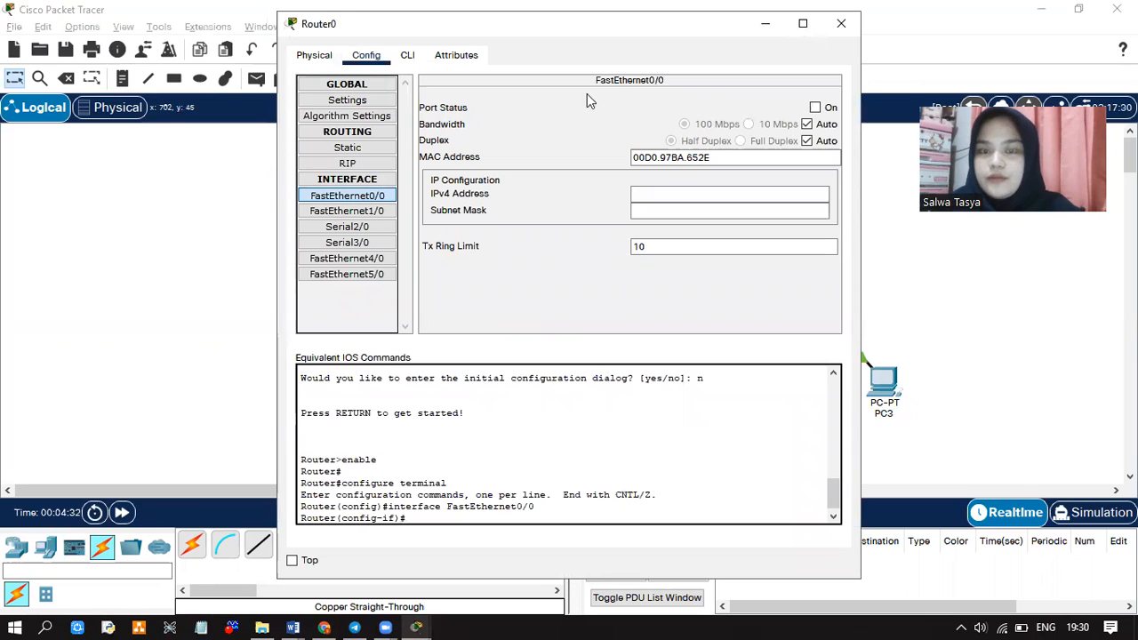
click(821, 108)
click(387, 214)
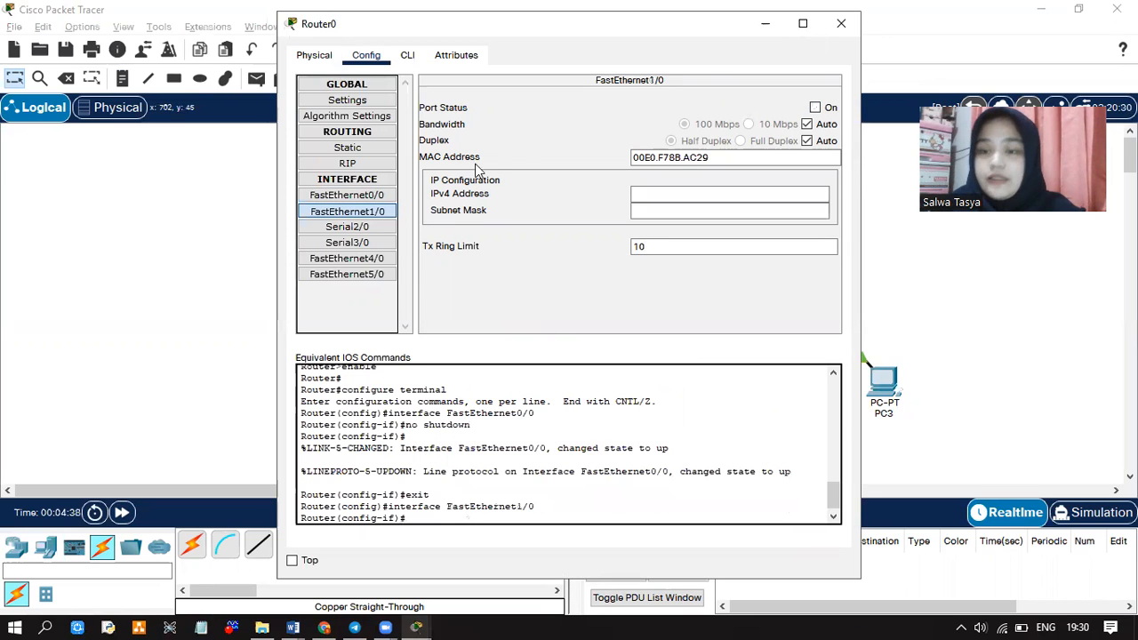
click(814, 107)
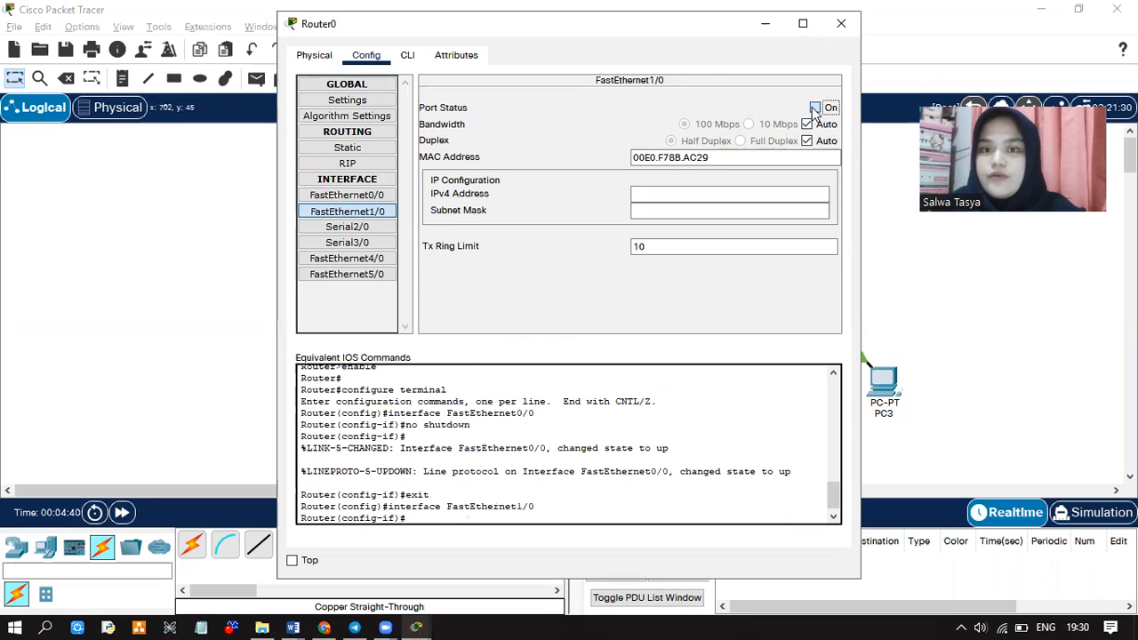
click(840, 24)
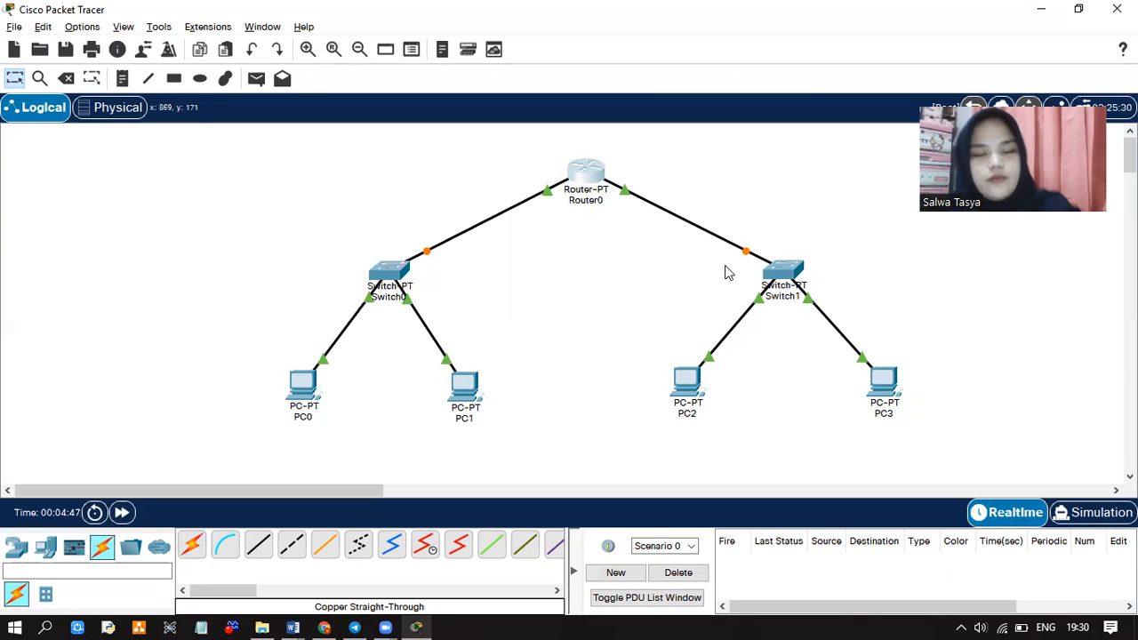
Snap the UAS Jarkomdat.docx browser right and Packet Tracer left, then scroll to the tasks
mouse_move(325, 621)
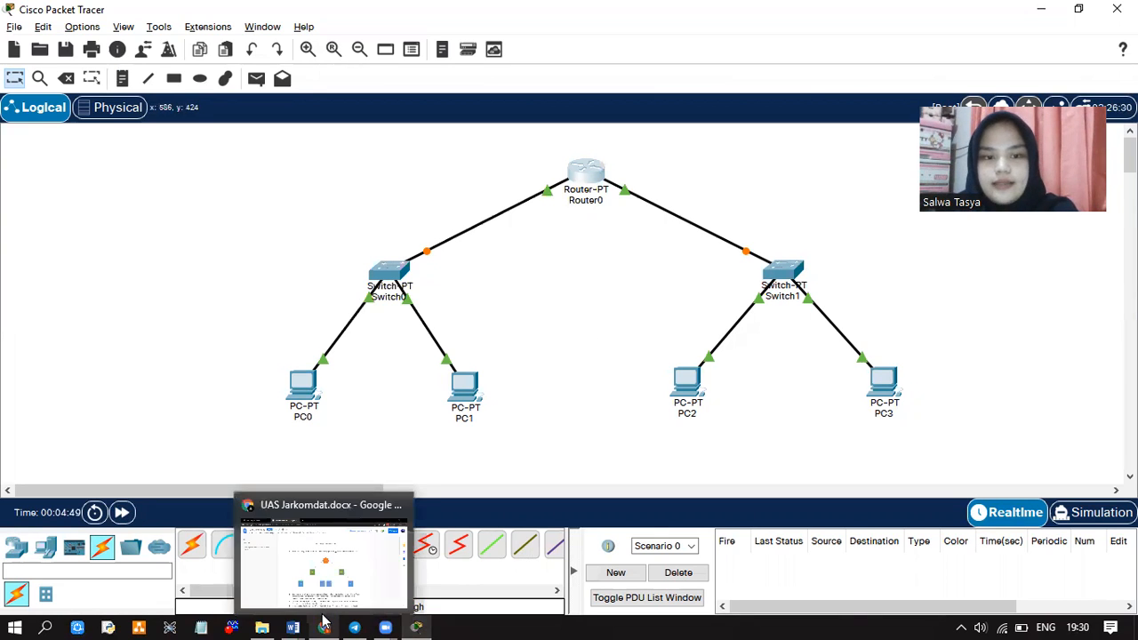
click(330, 593)
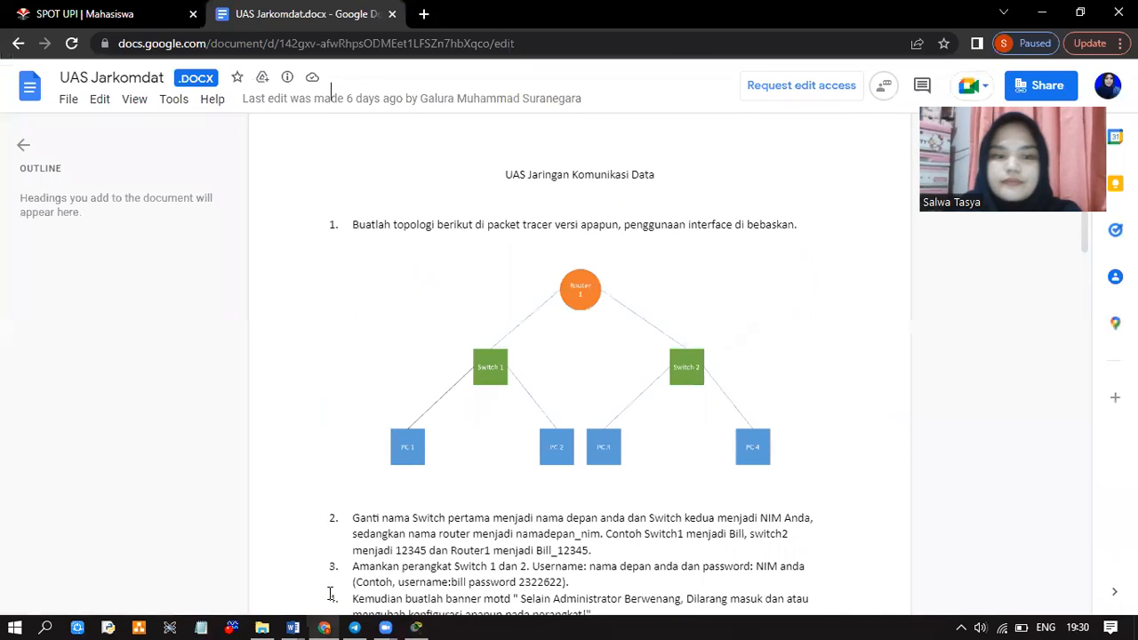
key(super+Right)
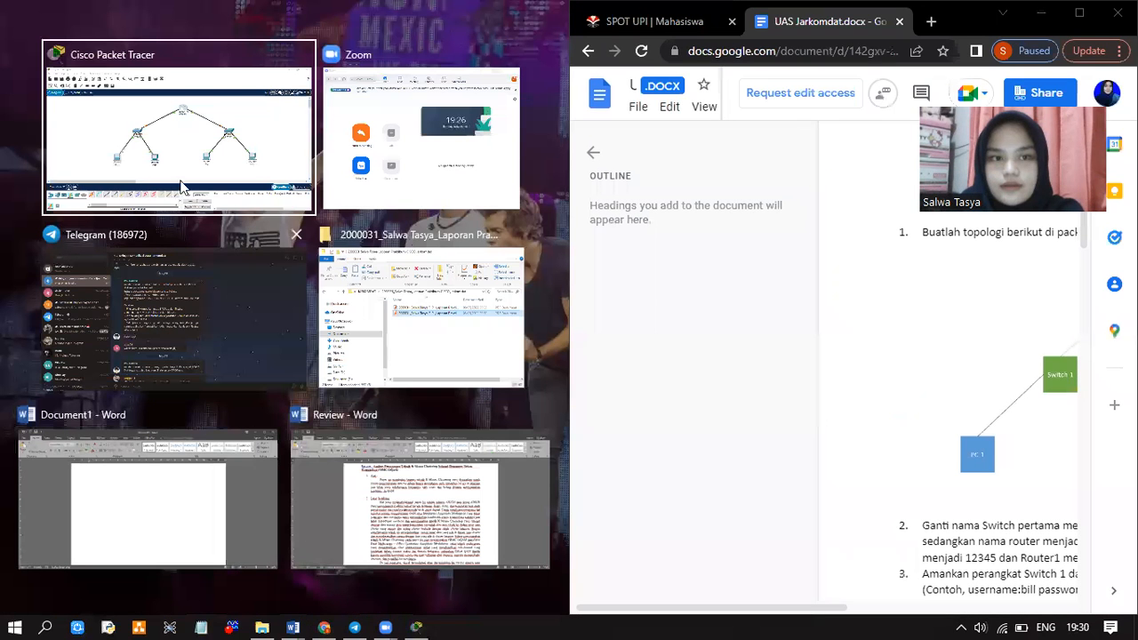
click(181, 183)
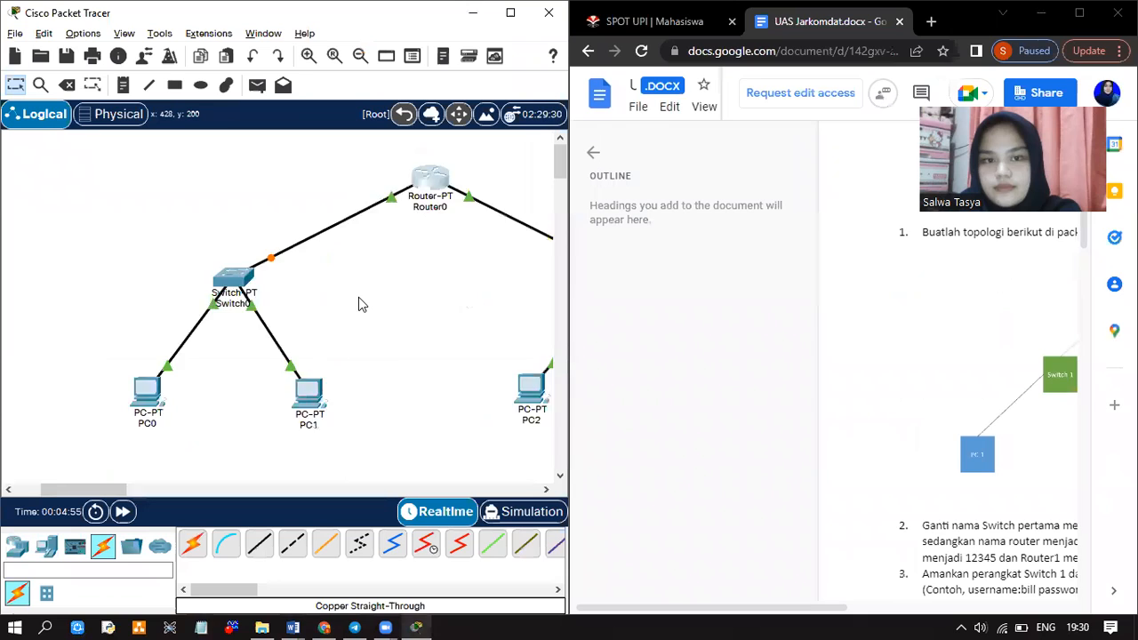
scroll(358, 304, right, 3)
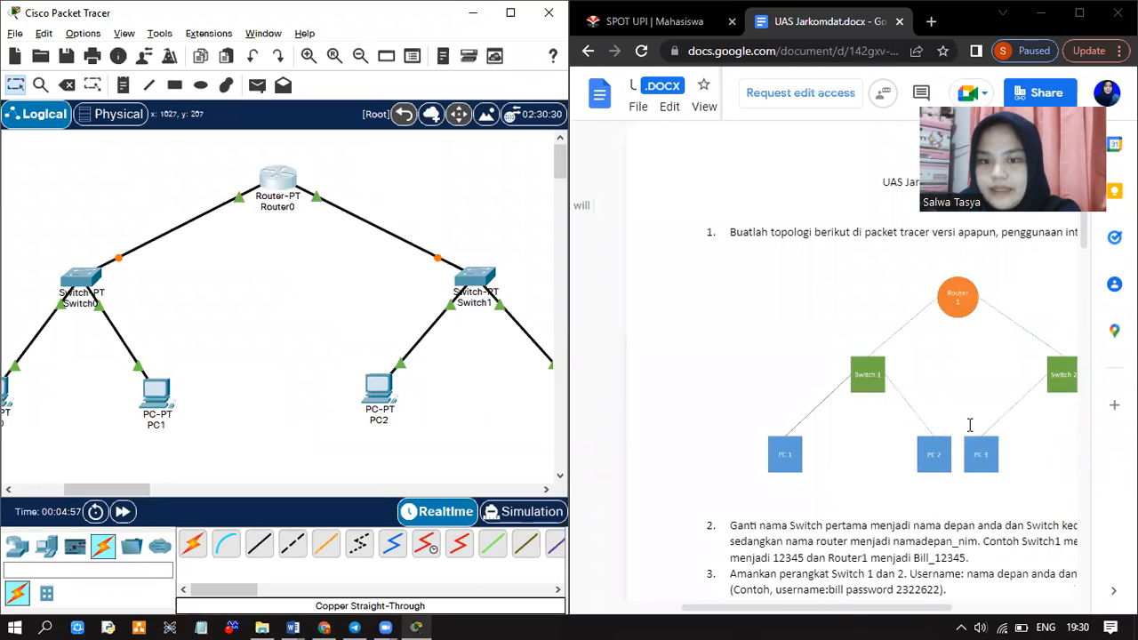
scroll(970, 425, down, 1)
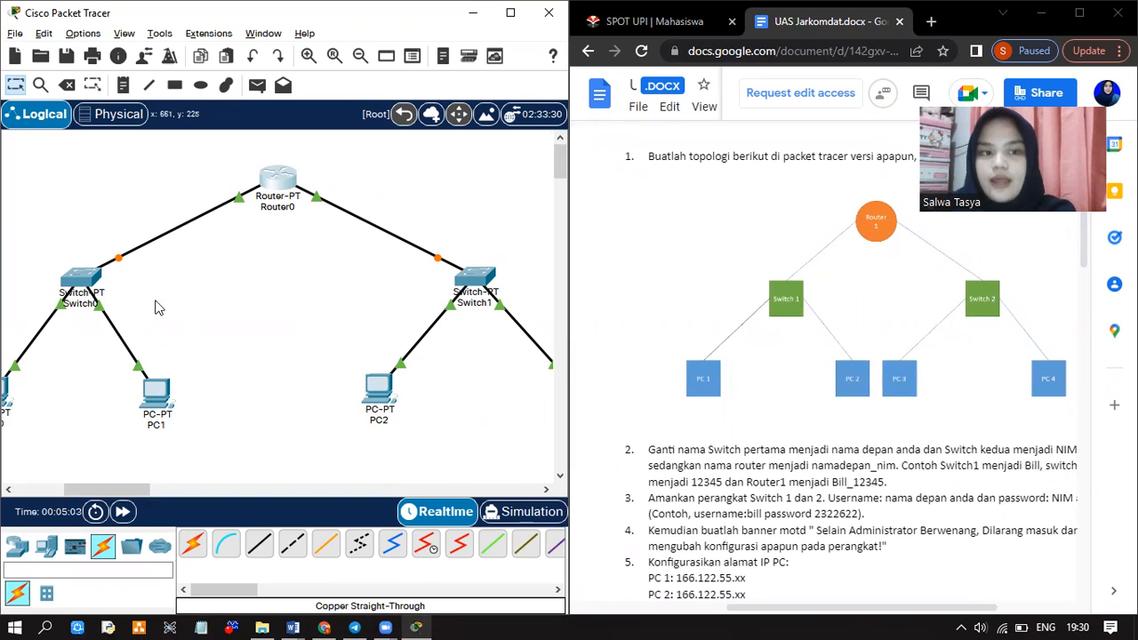
Set Switch0's hostname to the student's first name from its CLI via enable and conf t
click(87, 283)
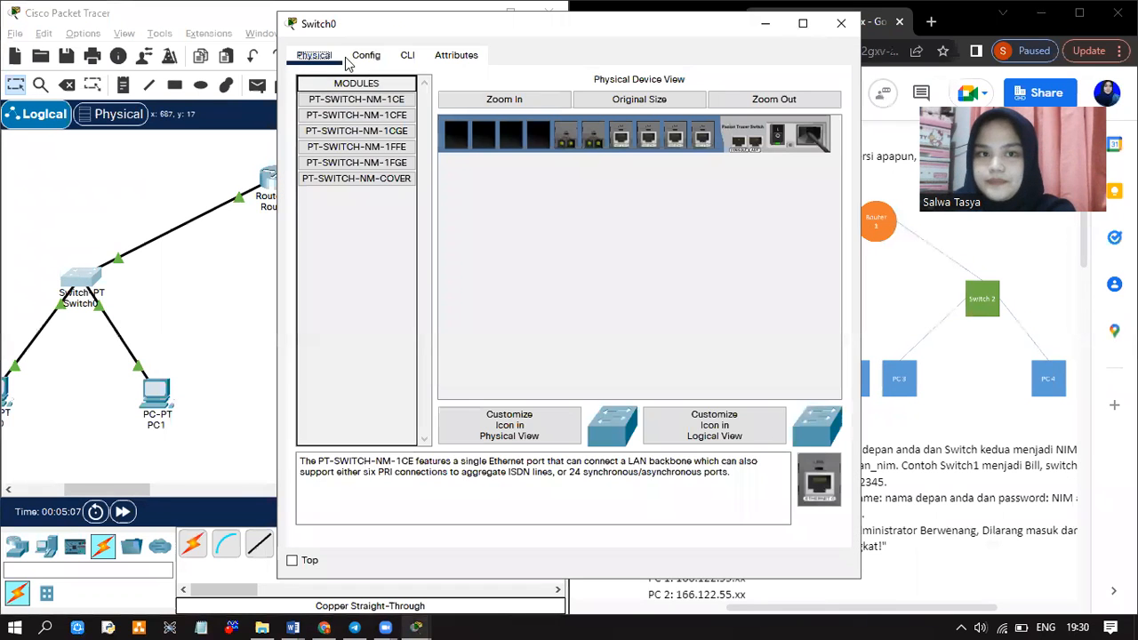
click(406, 55)
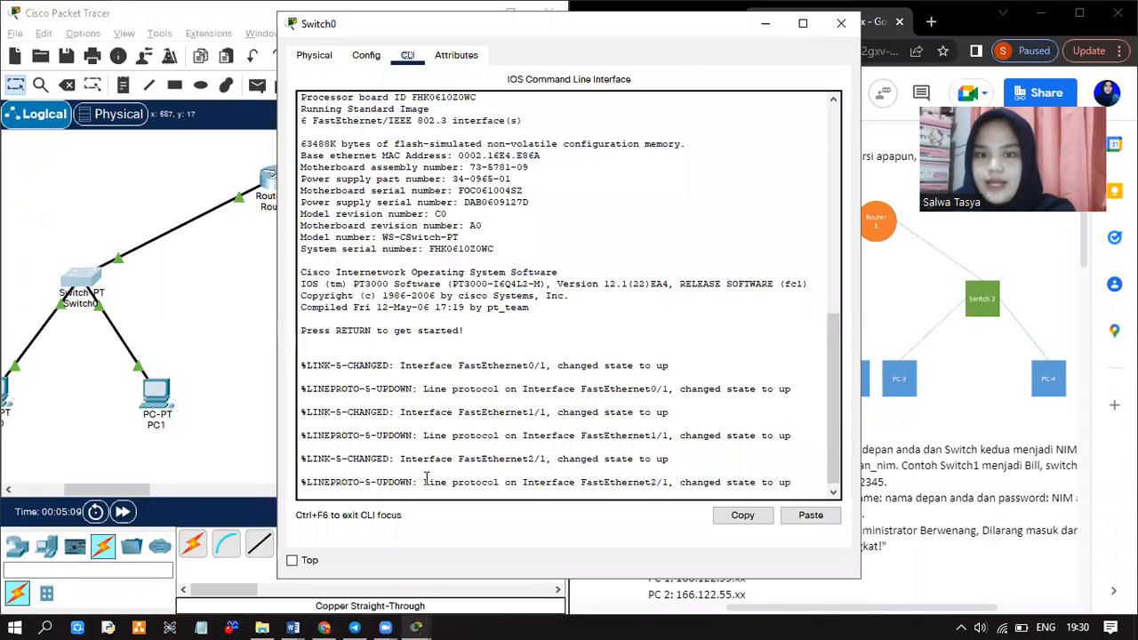
click(394, 490)
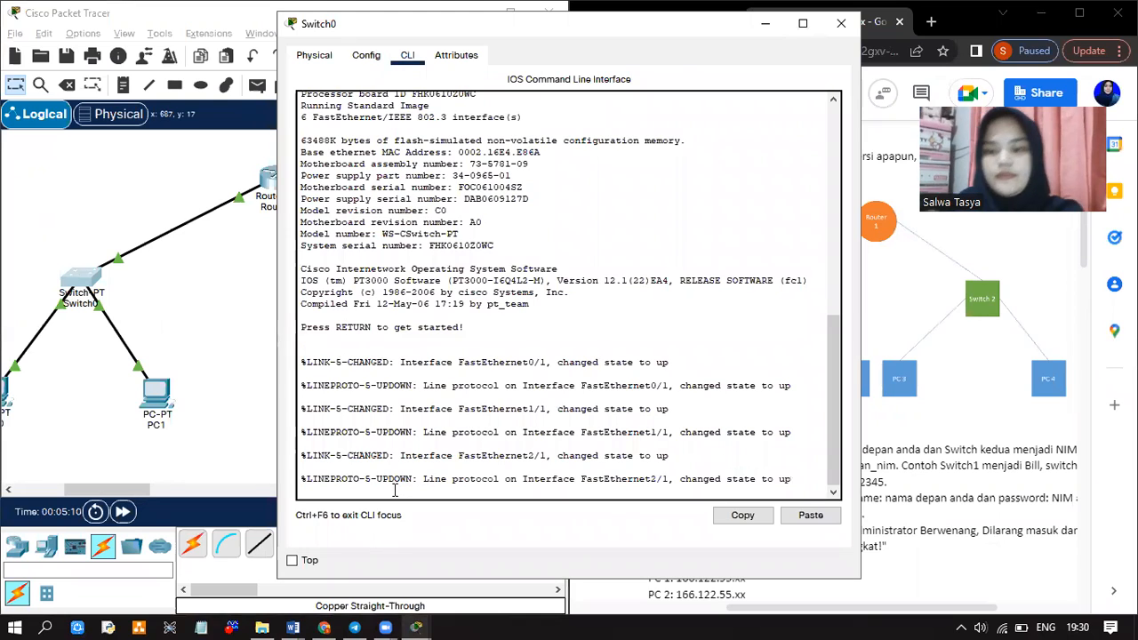
key(Return)
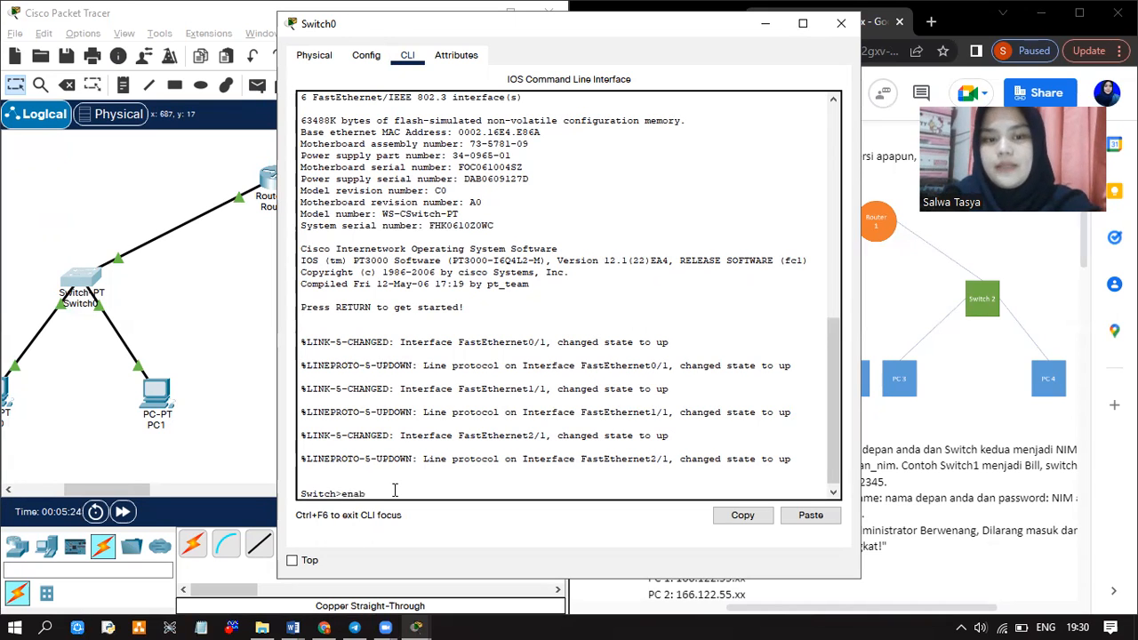
key(Return)
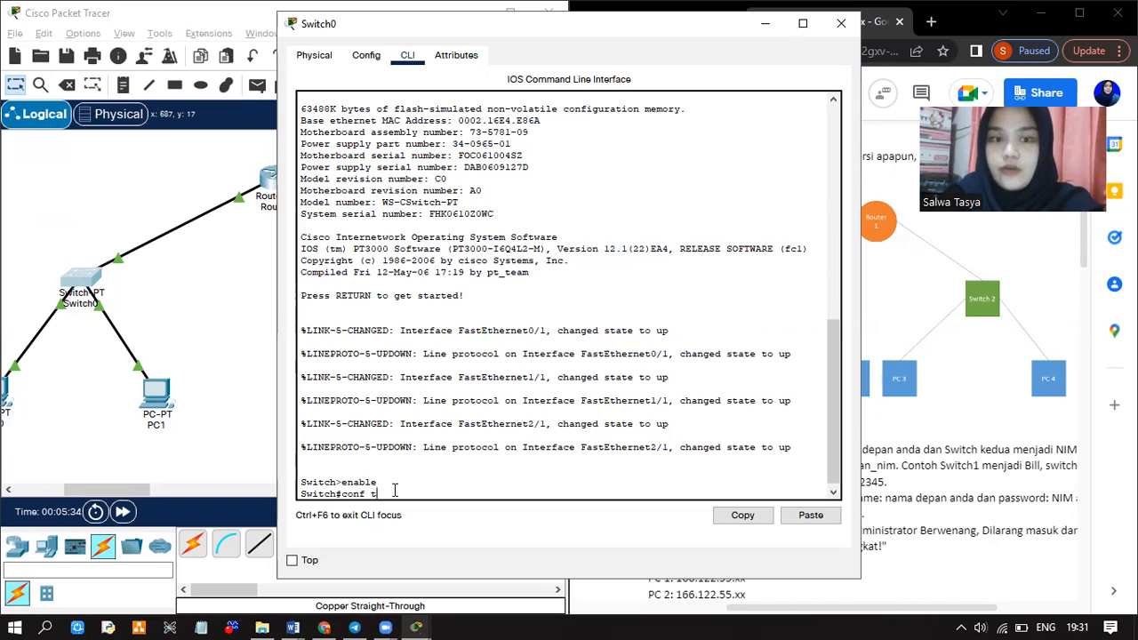
key(Return)
text(hostname )
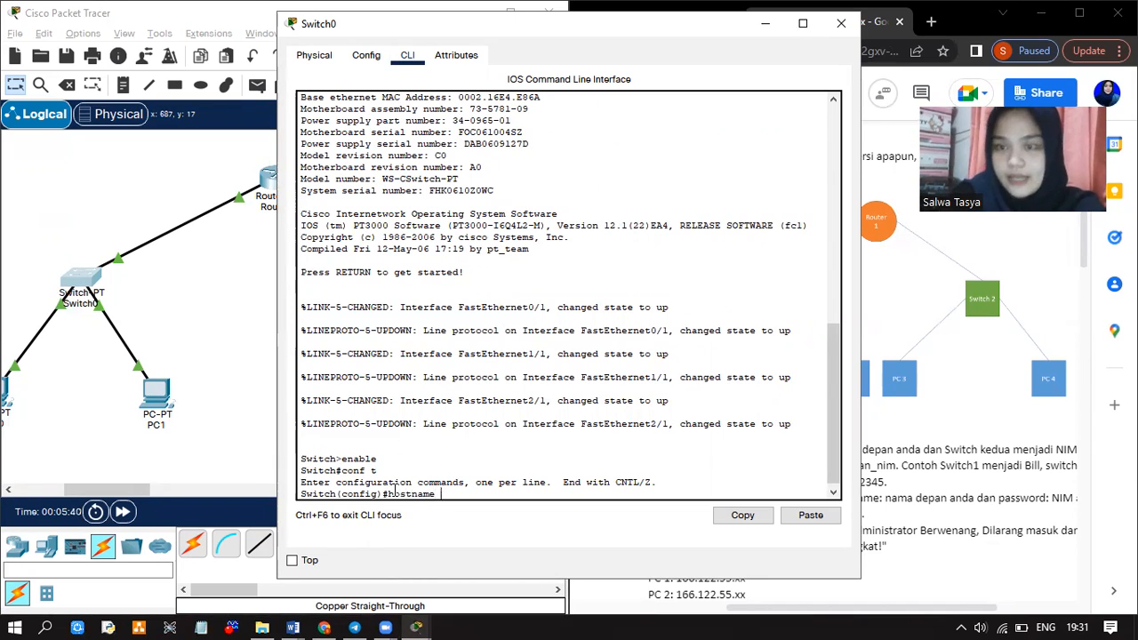
text(Salwa)
key(Return)
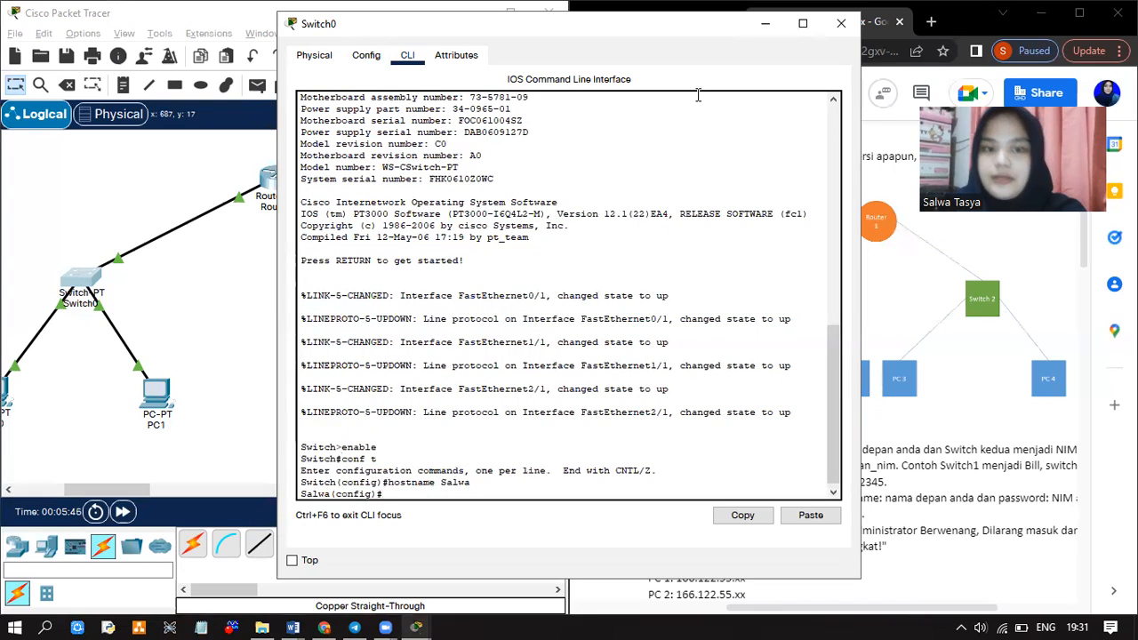
click(840, 23)
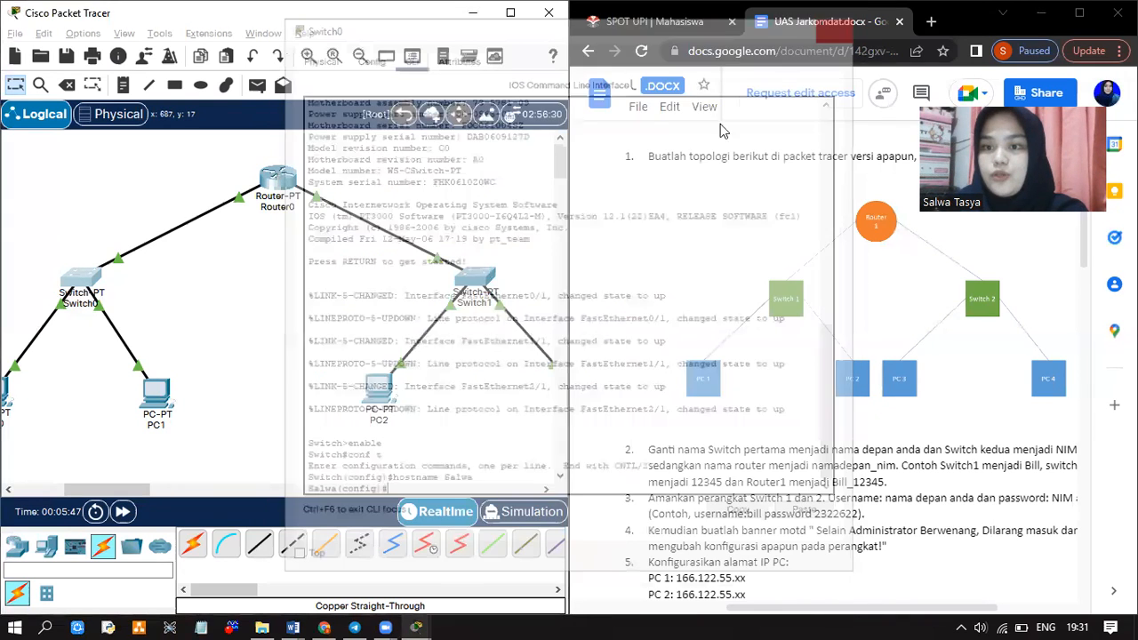
In Switch1's CLI run enable and conf t, then enter a hostname command with the student ID
click(476, 279)
click(409, 55)
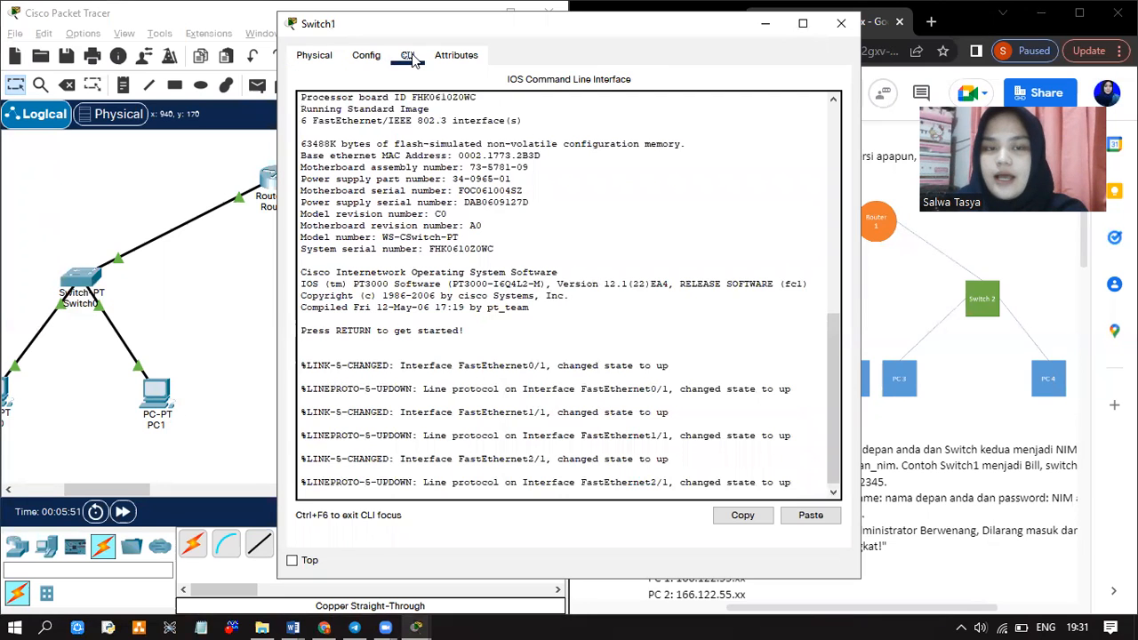
click(319, 494)
key(Return)
text(enable)
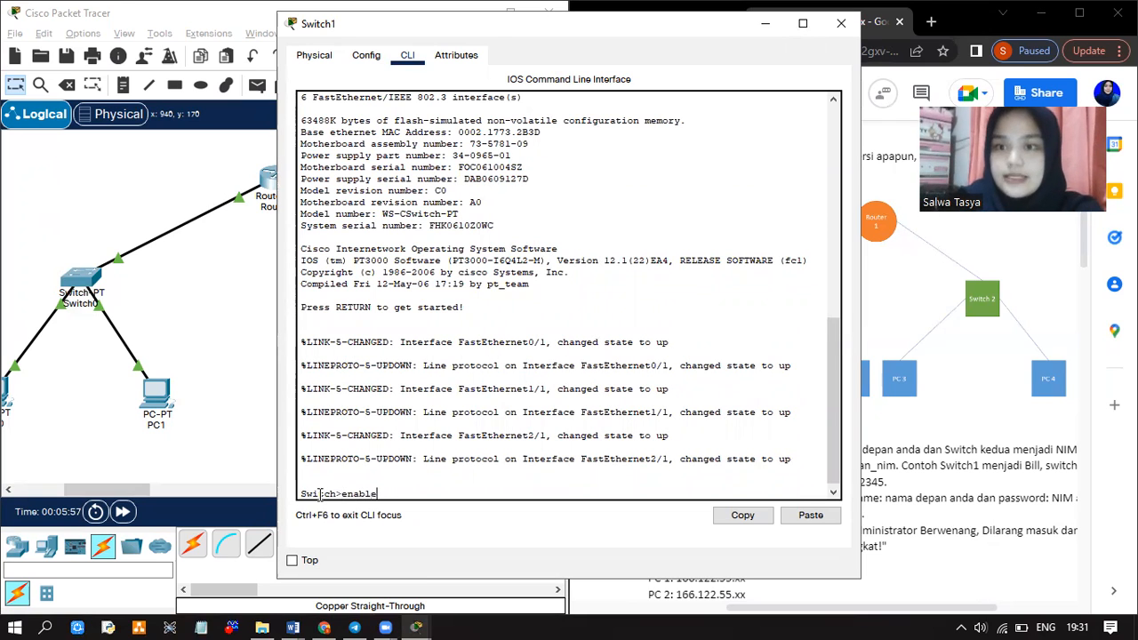
key(Return)
text(conf t)
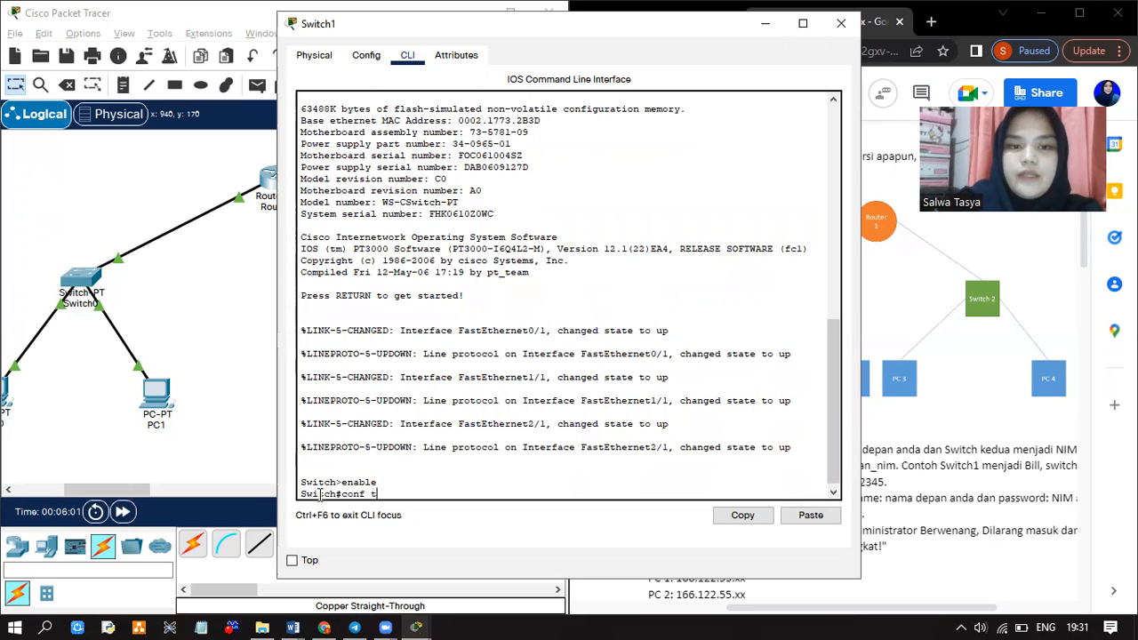
key(Return)
text(host)
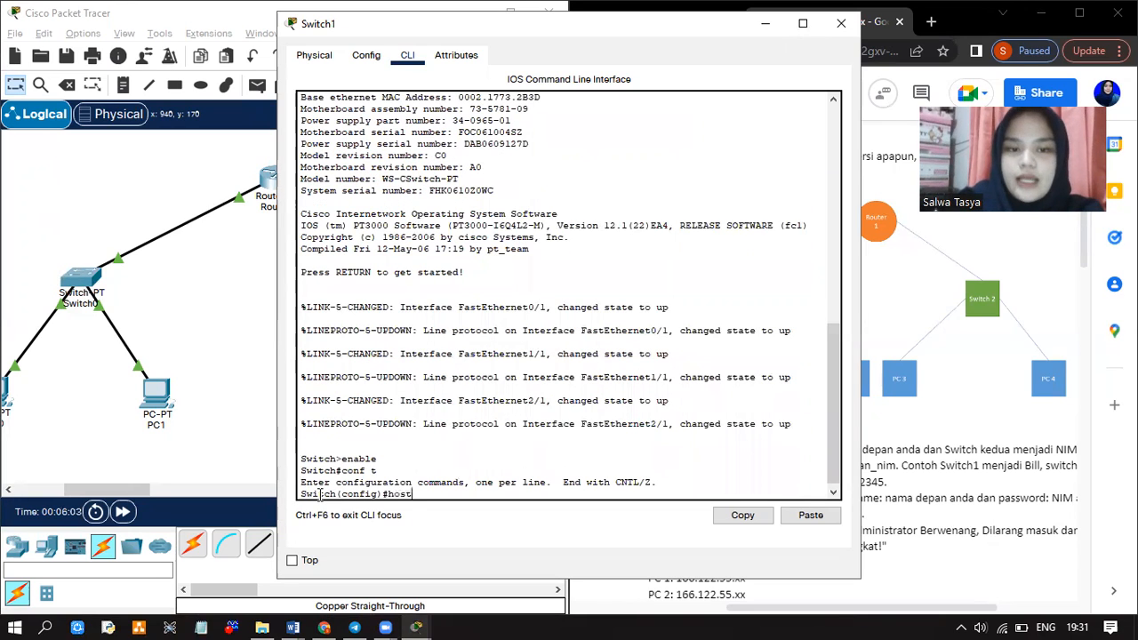
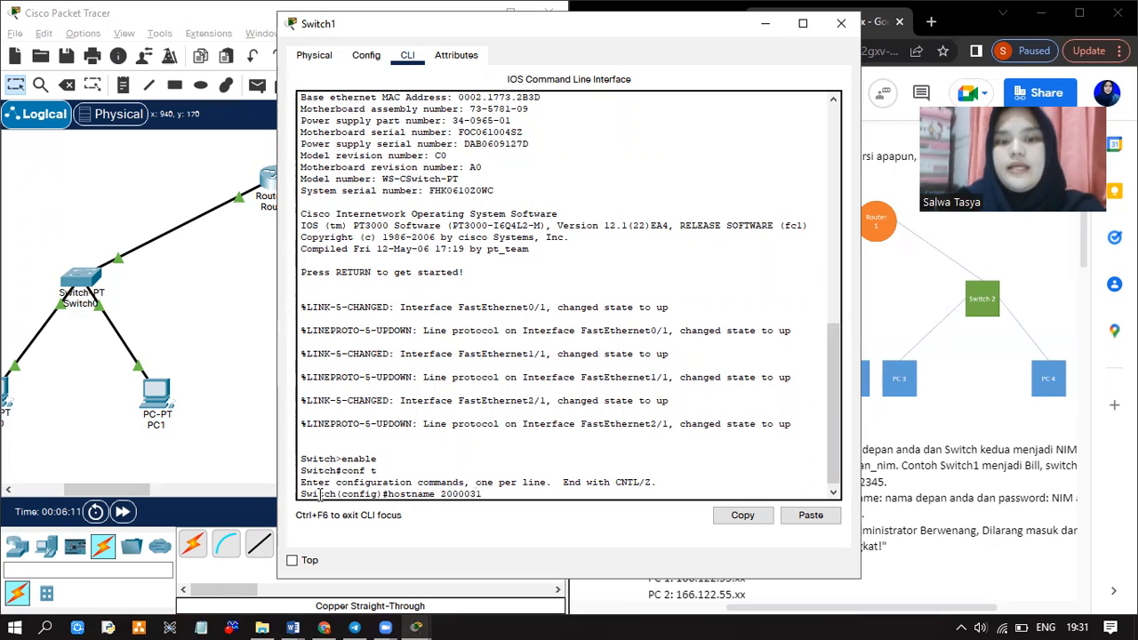
key(Return)
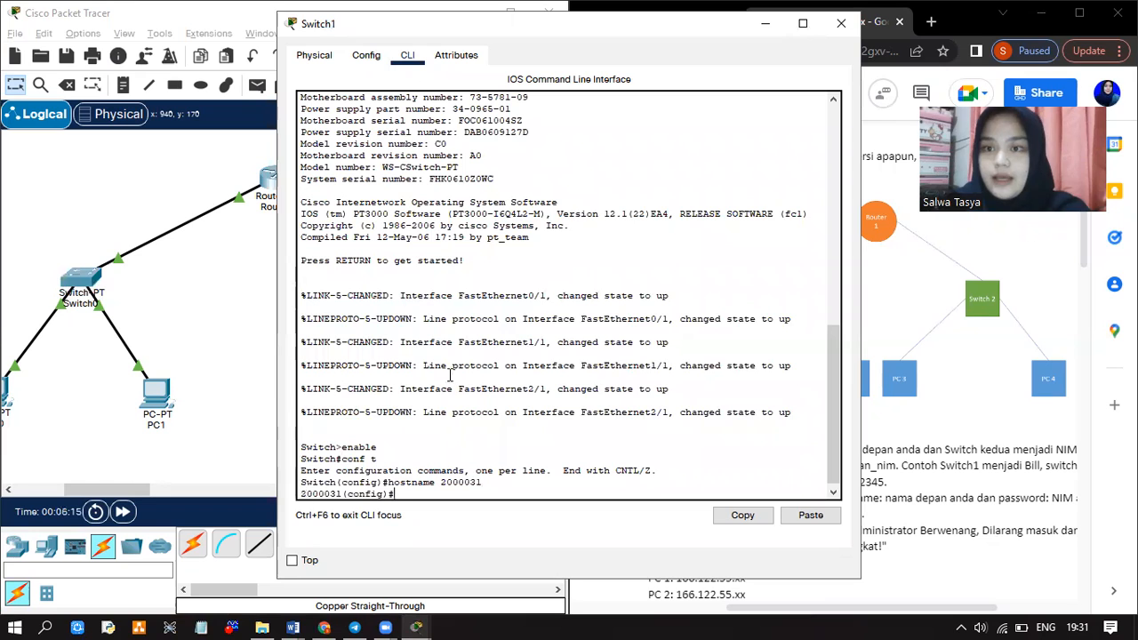
Relabel Switch0 with the student's first name and Switch1 with the student ID on the canvas
click(841, 24)
scroll(356, 263, left, 2)
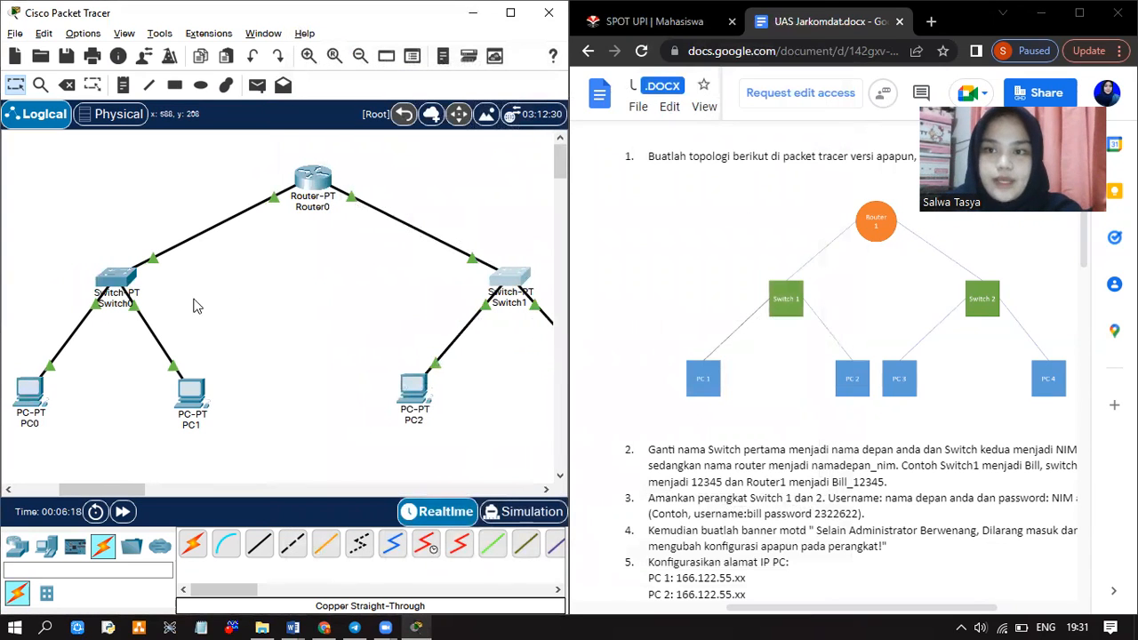
click(113, 307)
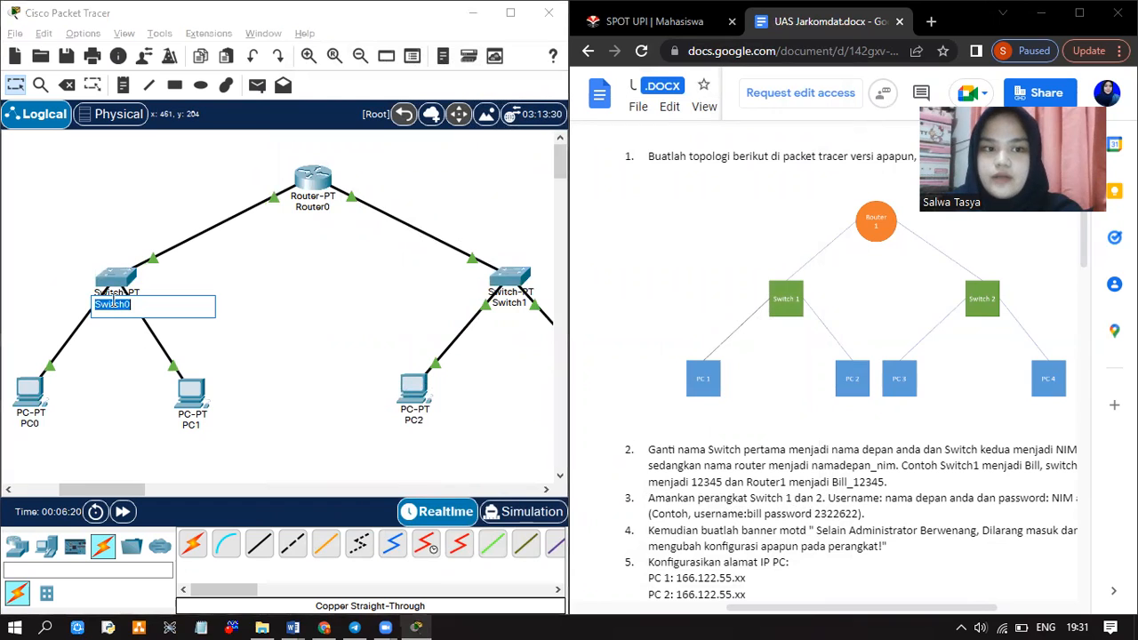
text(Salwa)
key(Return)
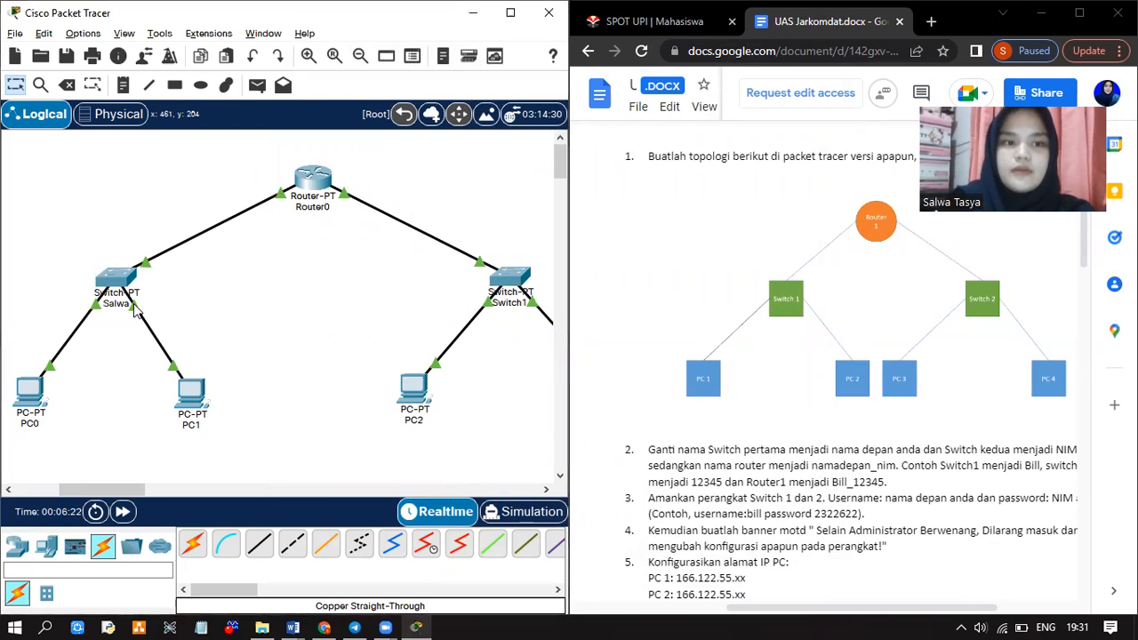
click(511, 303)
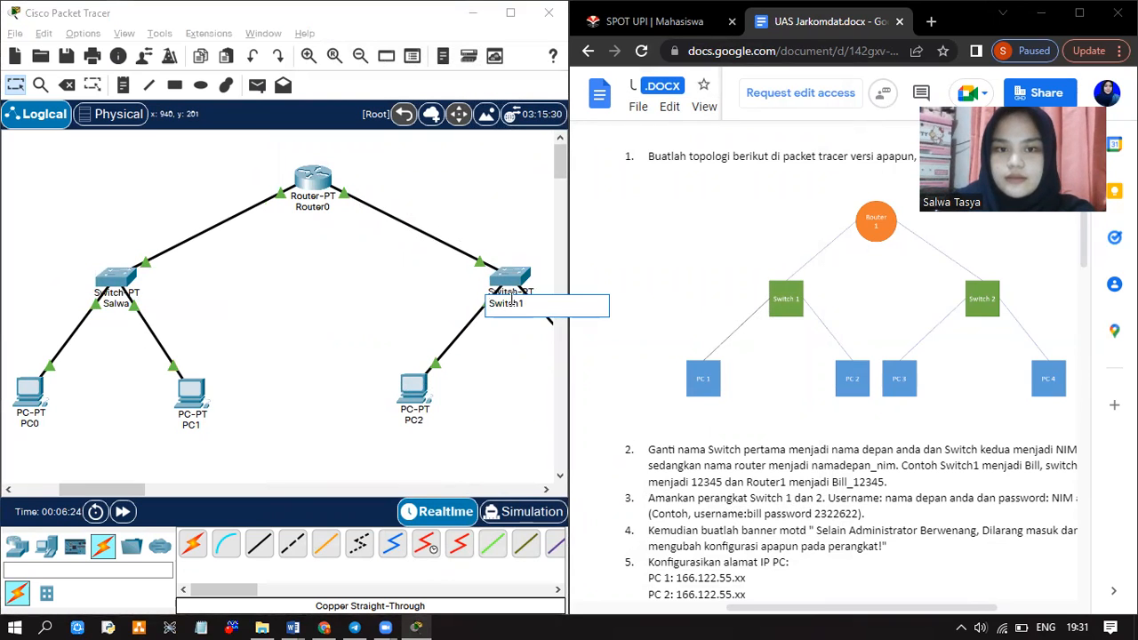
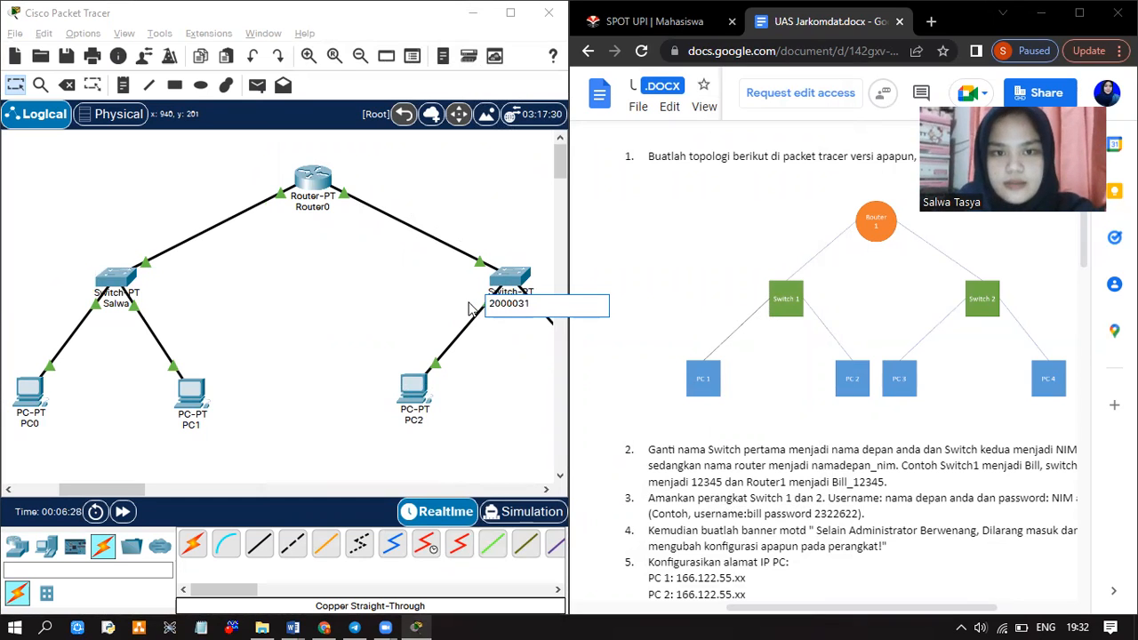
key(Return)
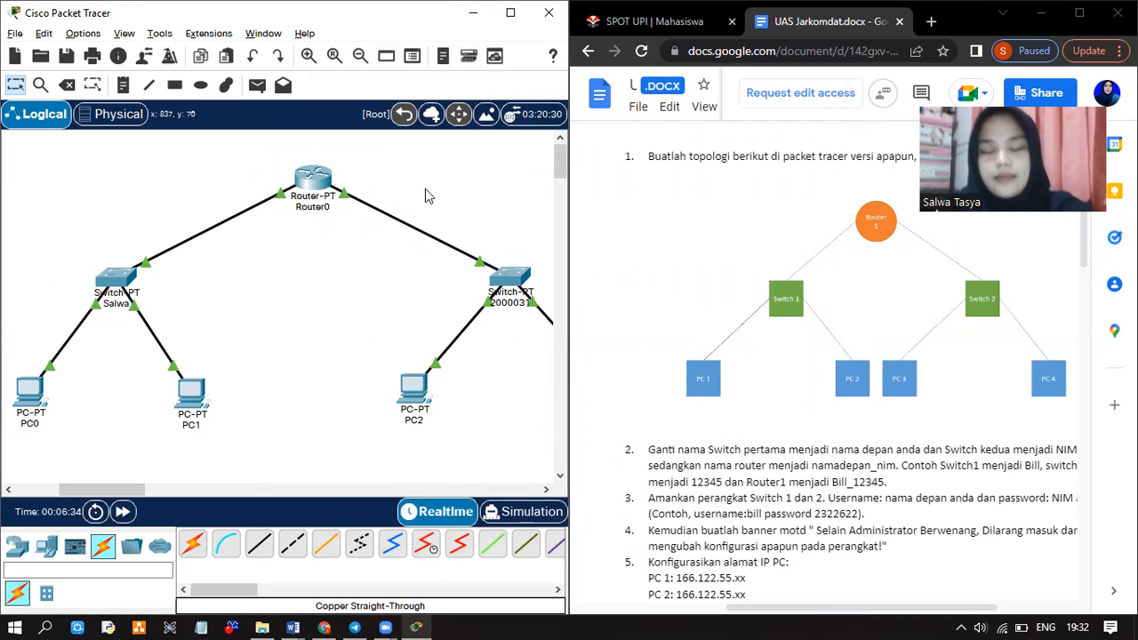
Open Router0's CLI and exit from interface configuration back to privileged mode
click(308, 179)
click(405, 57)
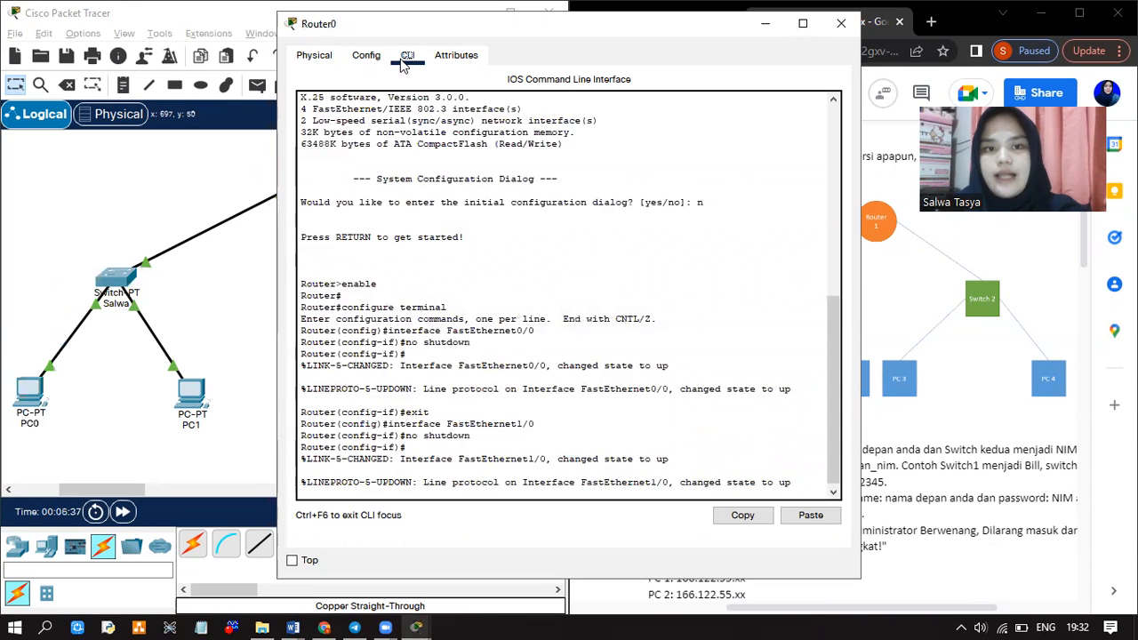
click(380, 491)
key(Return)
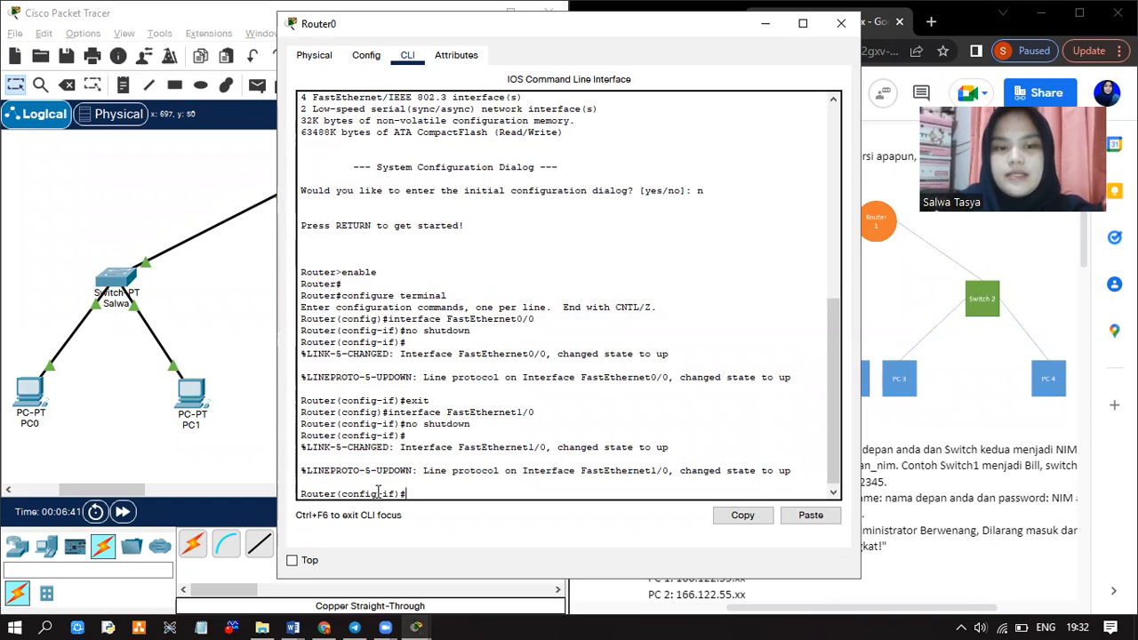
text(exit)
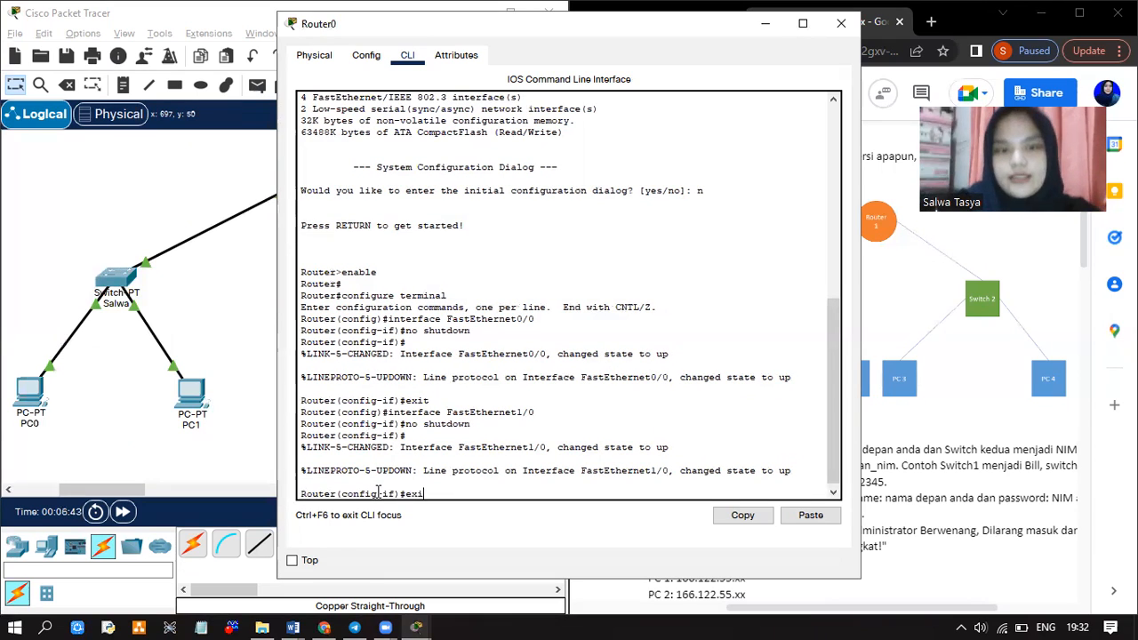
key(Return)
text(exit)
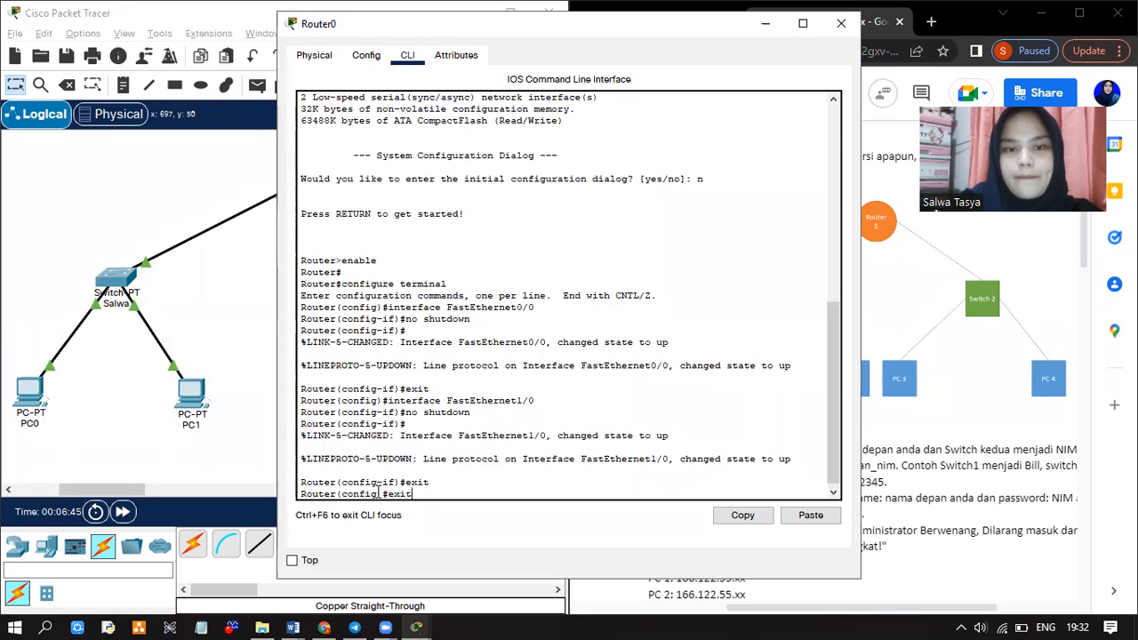
key(Return)
key(Return)
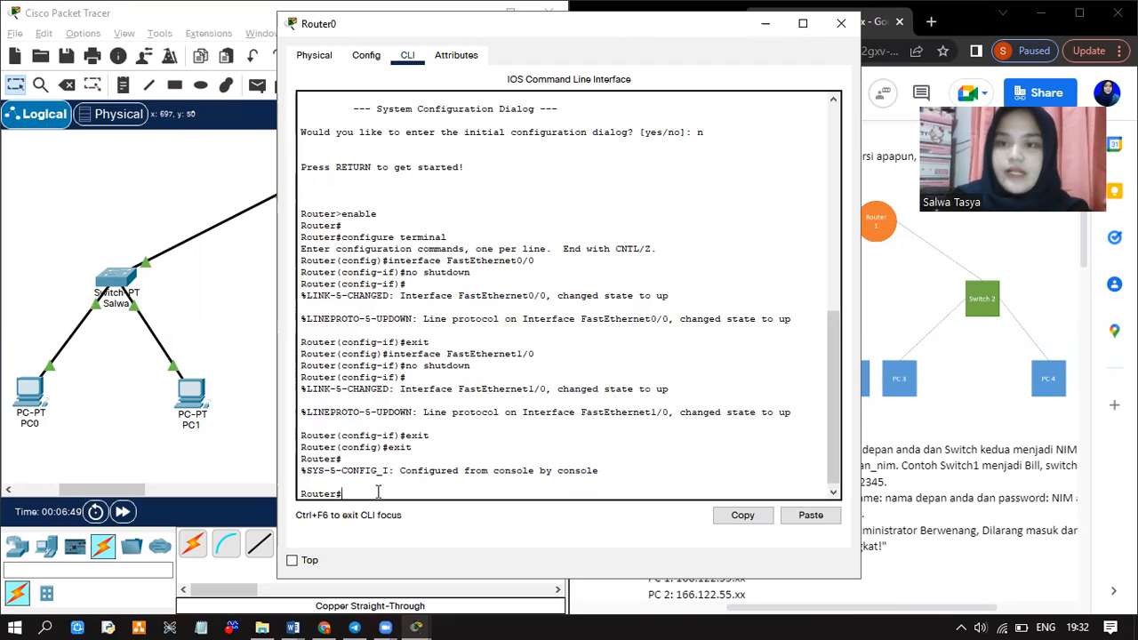
Enter conf t and set the router hostname to first name_student ID
key(Return)
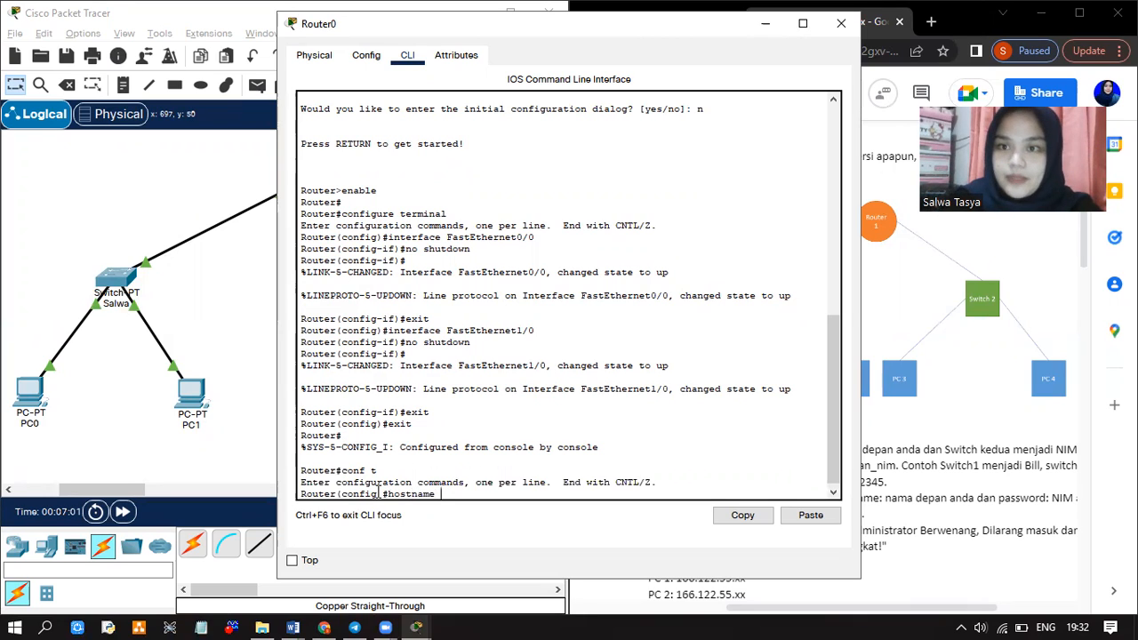
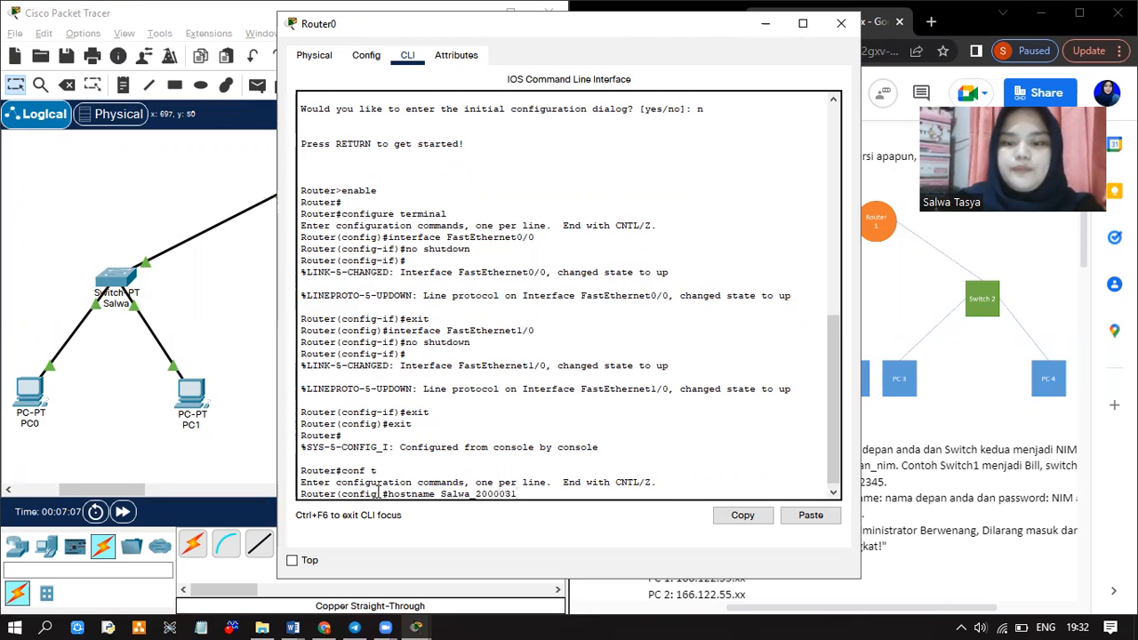
key(Return)
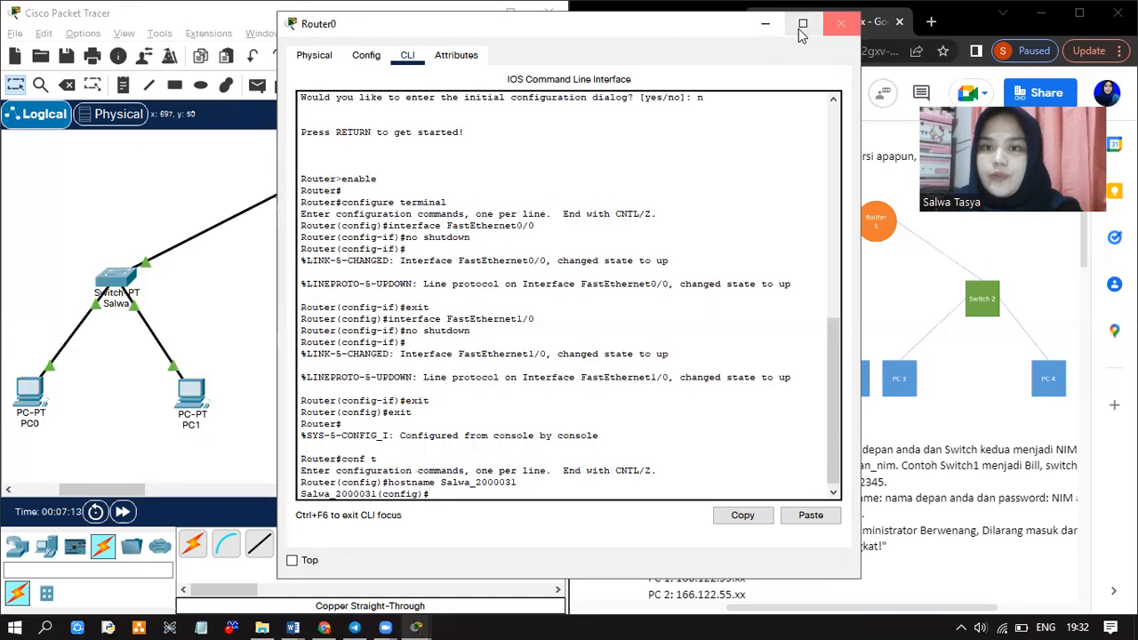
Relabel Router0 on the canvas with its first name_student ID hostname
click(841, 23)
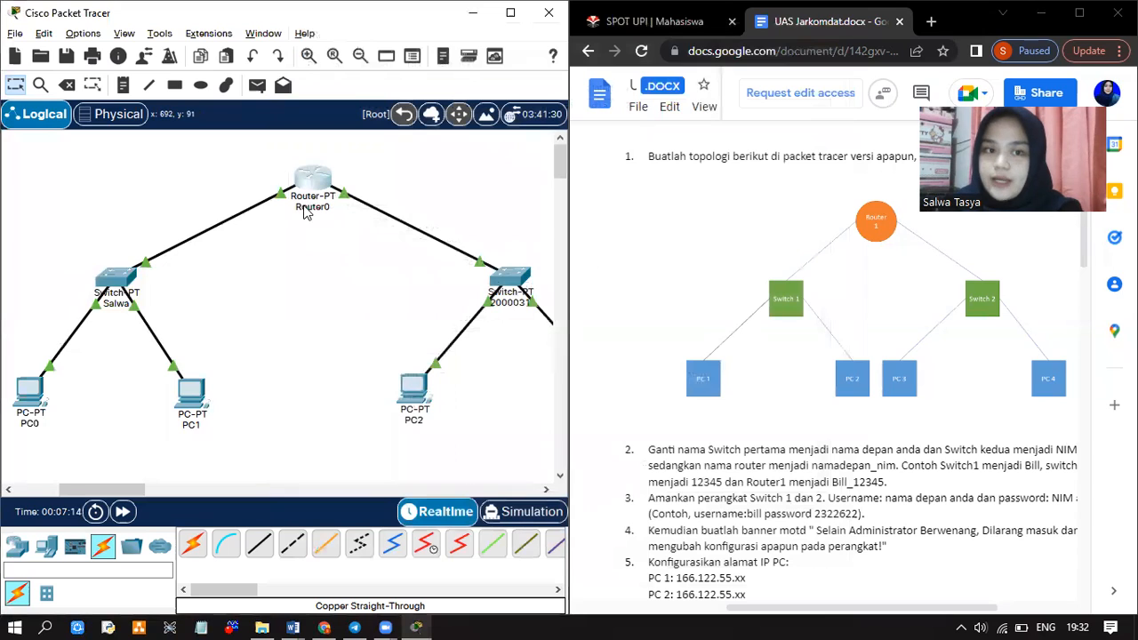
click(304, 207)
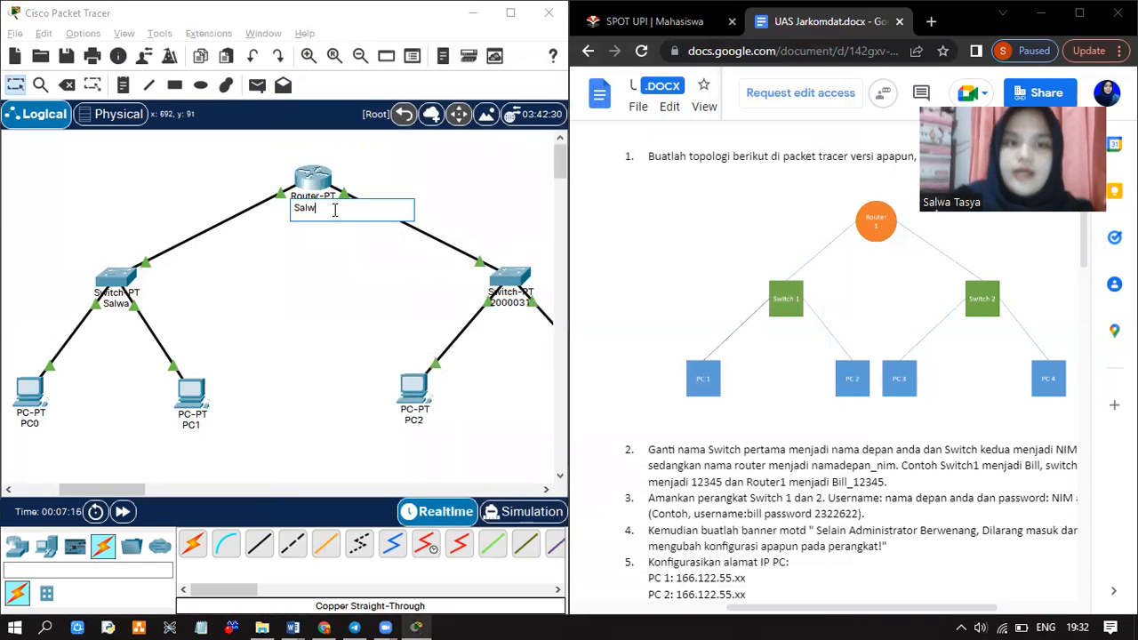
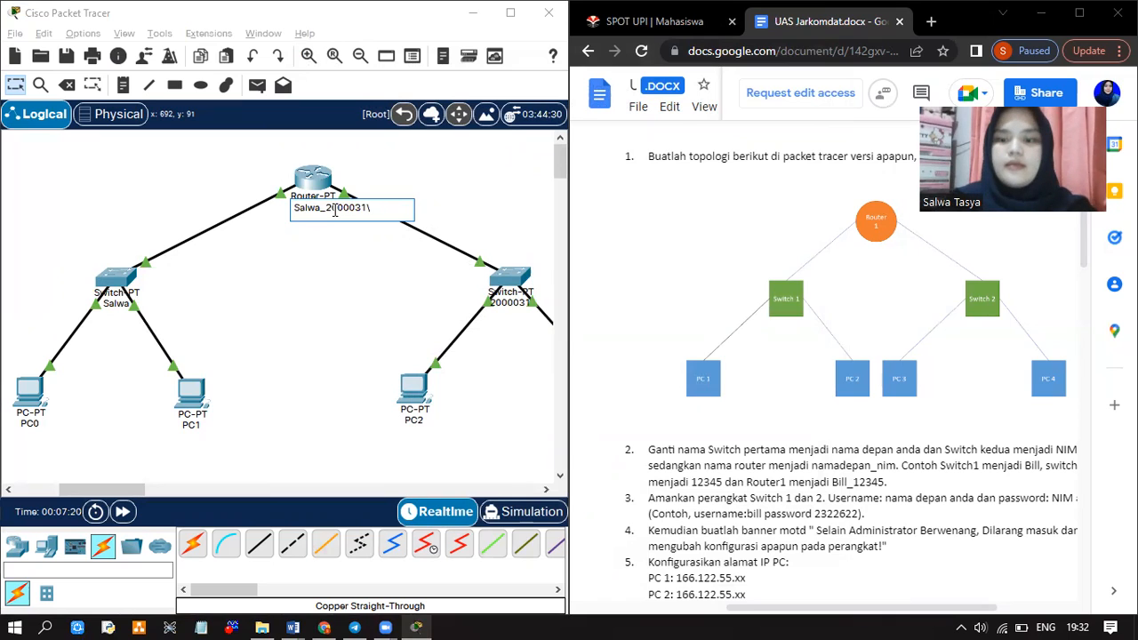
key(Return)
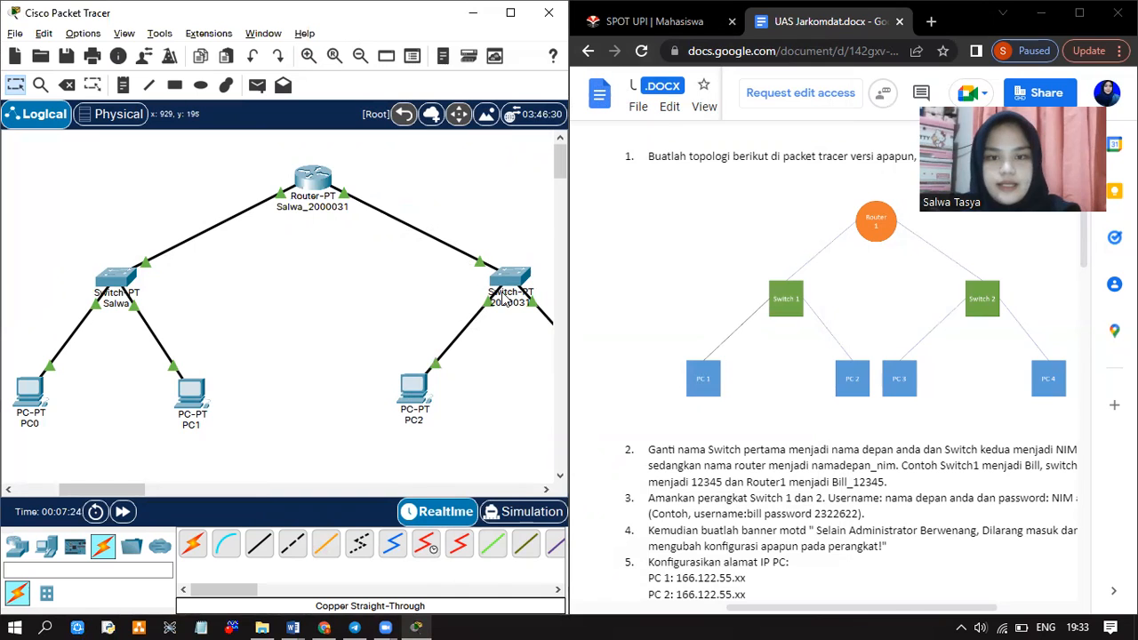
scroll(778, 368, down, 1)
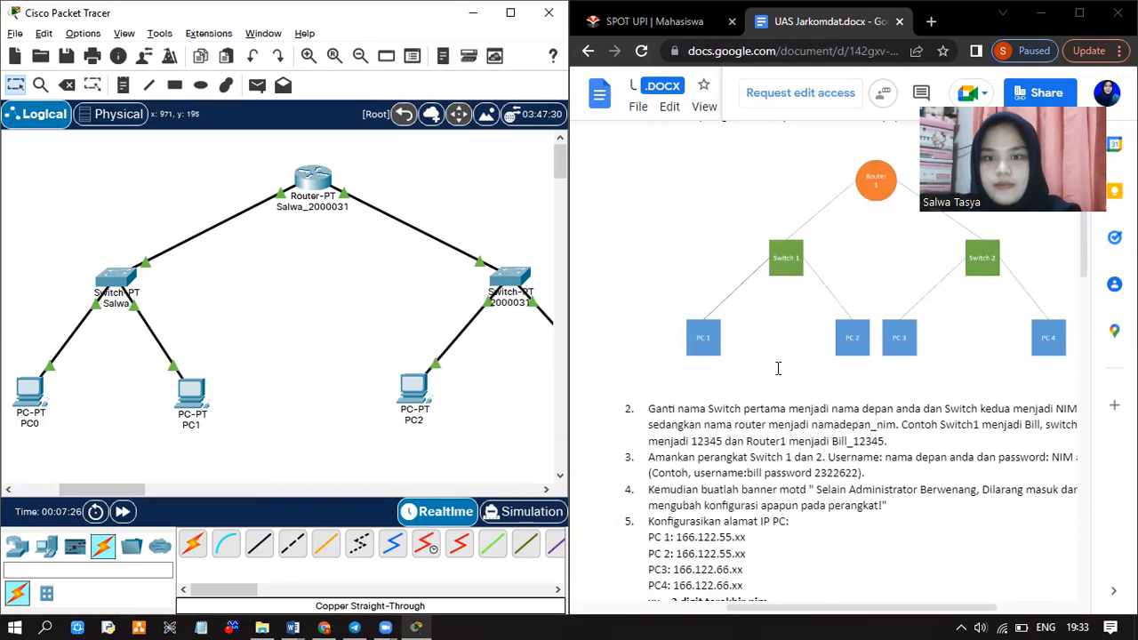
scroll(778, 368, down, 2)
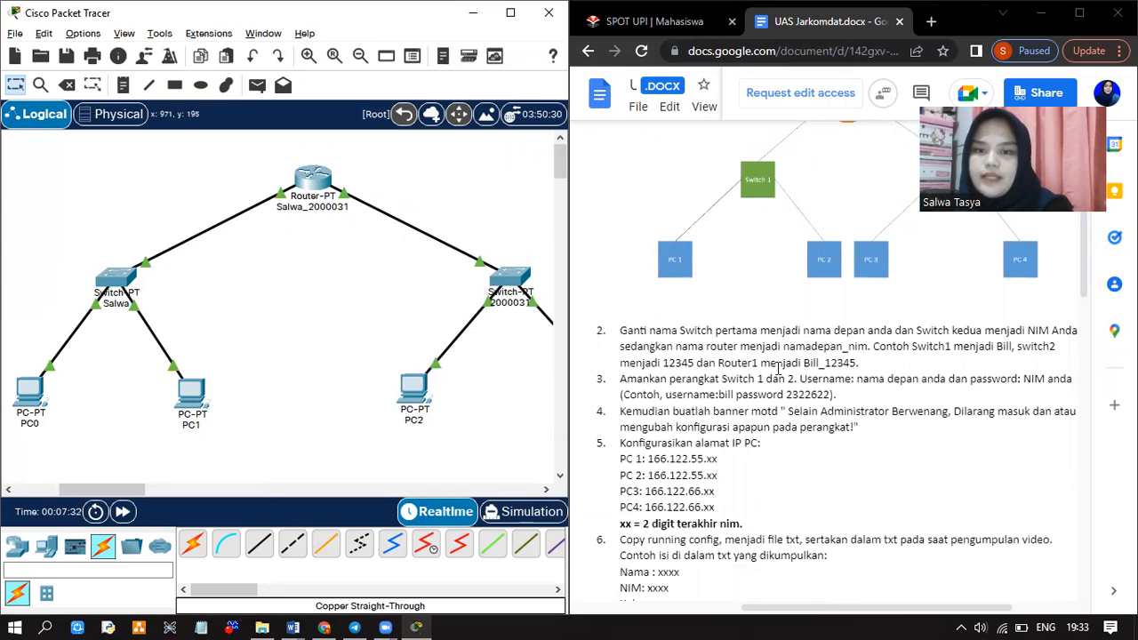
scroll(372, 373, left, 2)
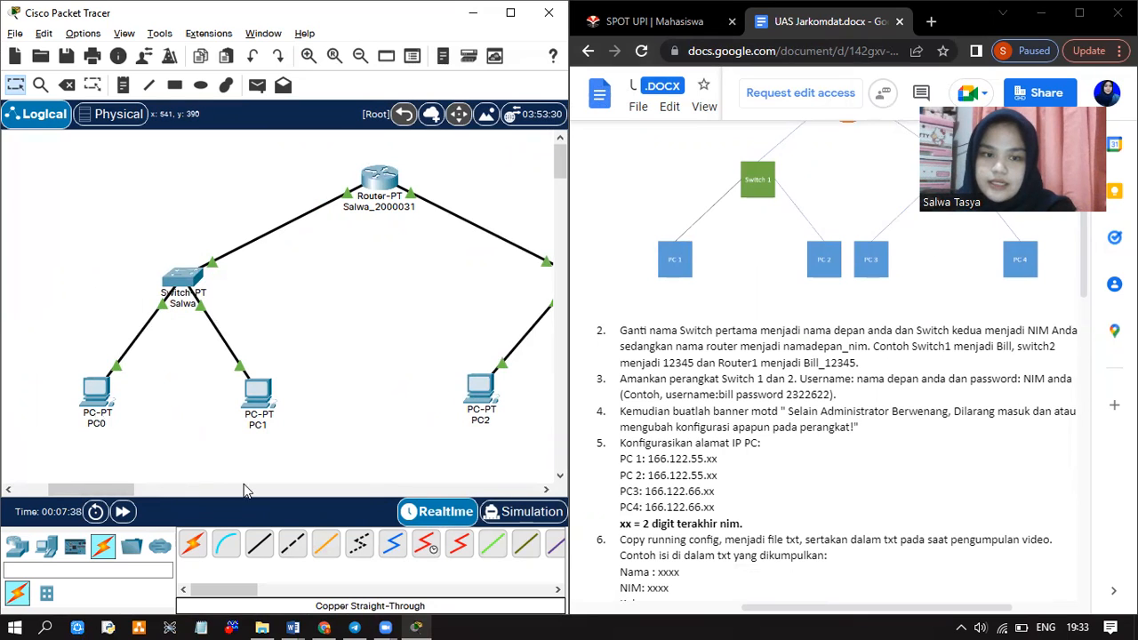
Connect a console cable from PC0's RS 232 port to the first switch's Console port
click(225, 546)
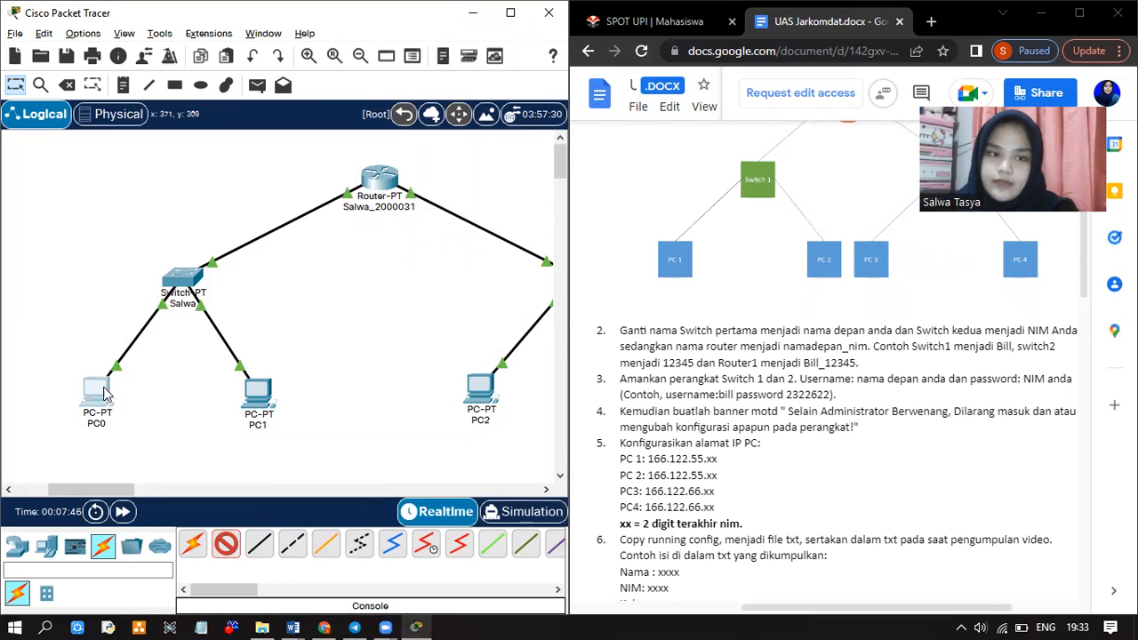
click(105, 390)
click(117, 400)
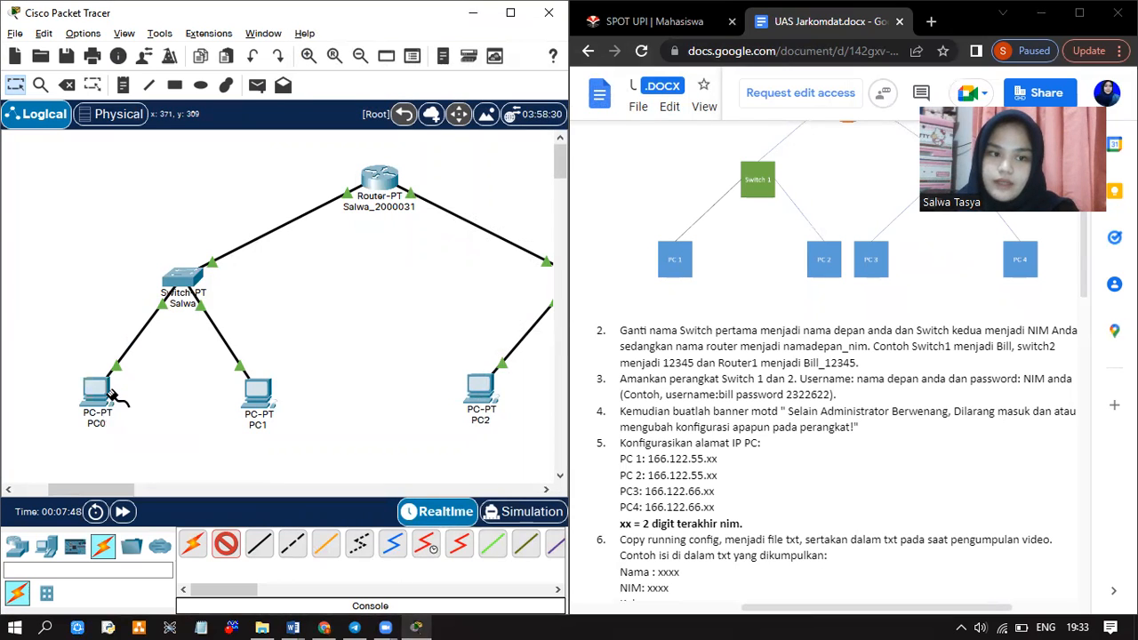
click(182, 277)
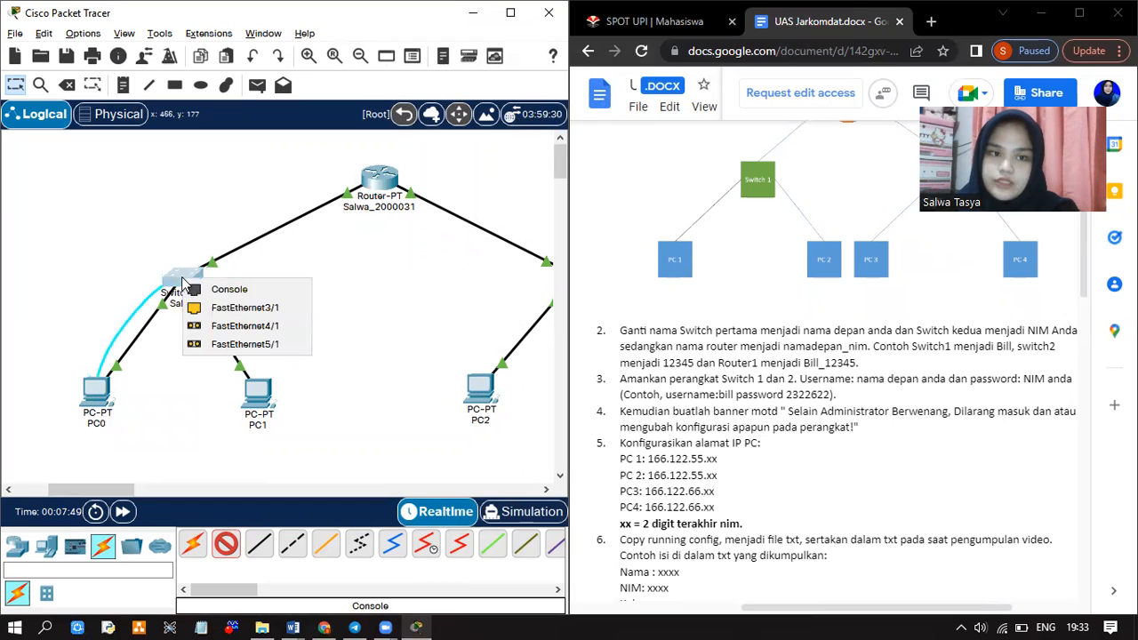
click(209, 288)
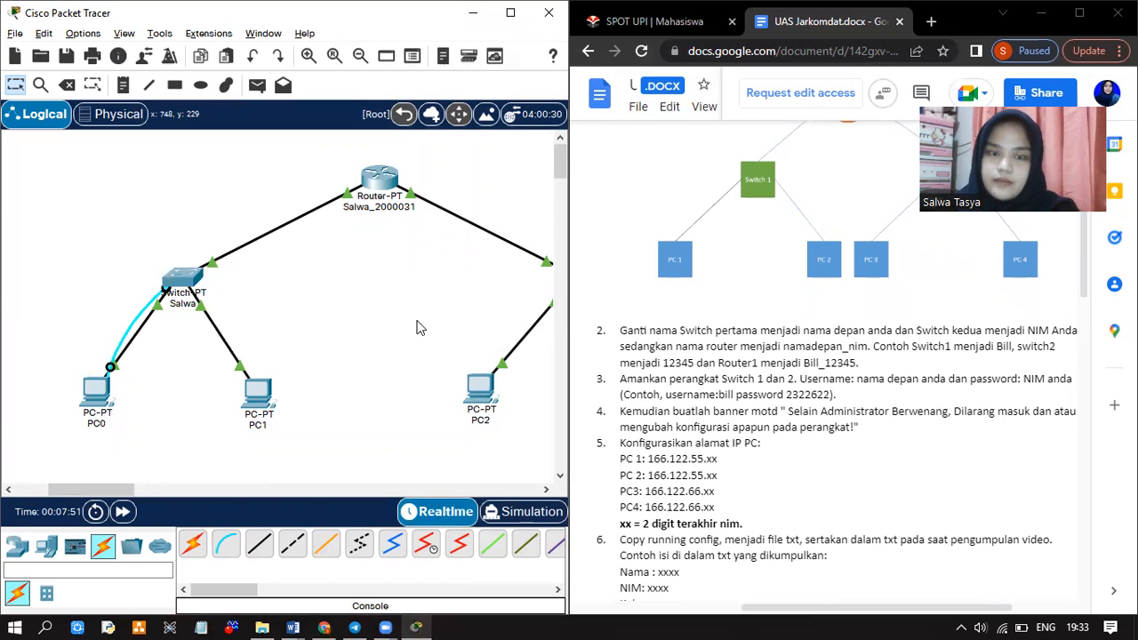
scroll(418, 326, right, 3)
Connect a console cable from PC2's RS 232 port to the second switch's Console port
click(226, 544)
click(292, 381)
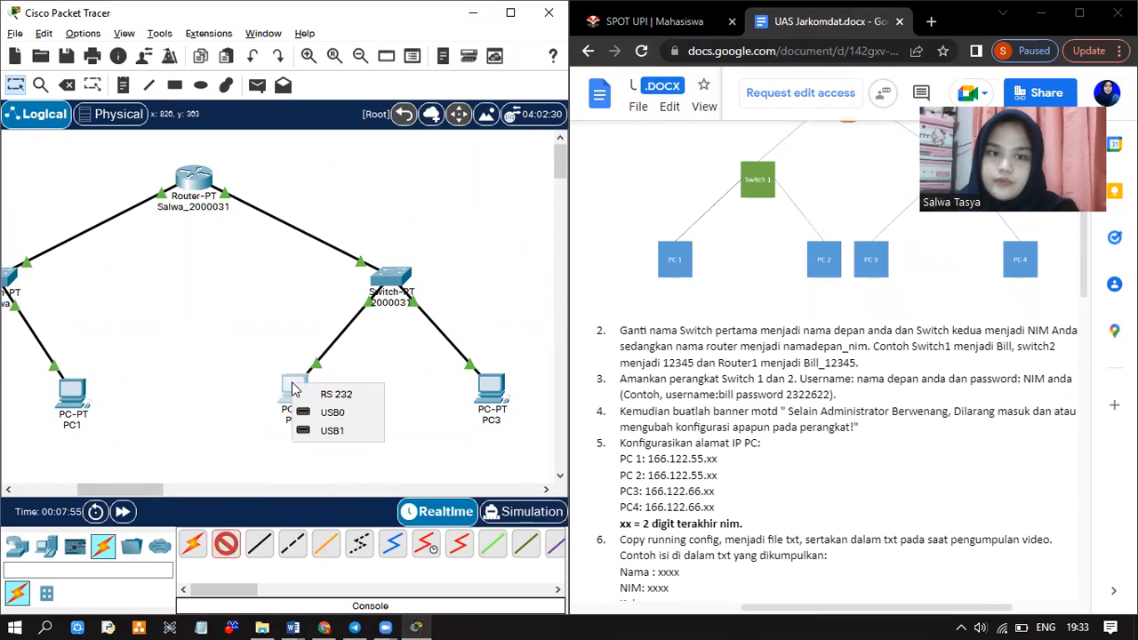
click(336, 394)
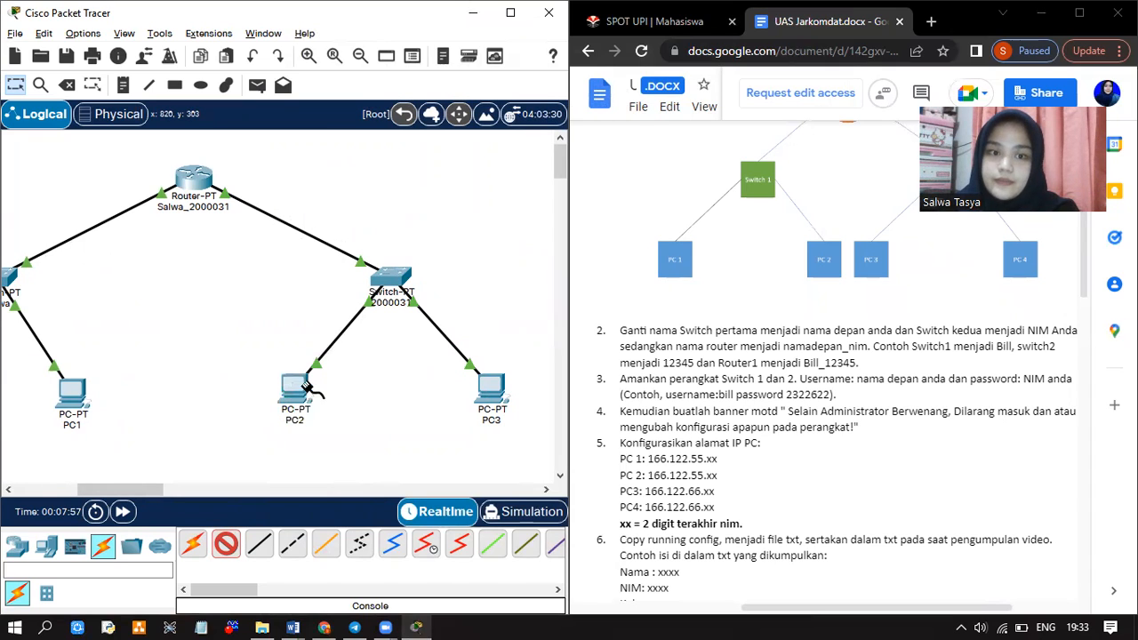
click(388, 271)
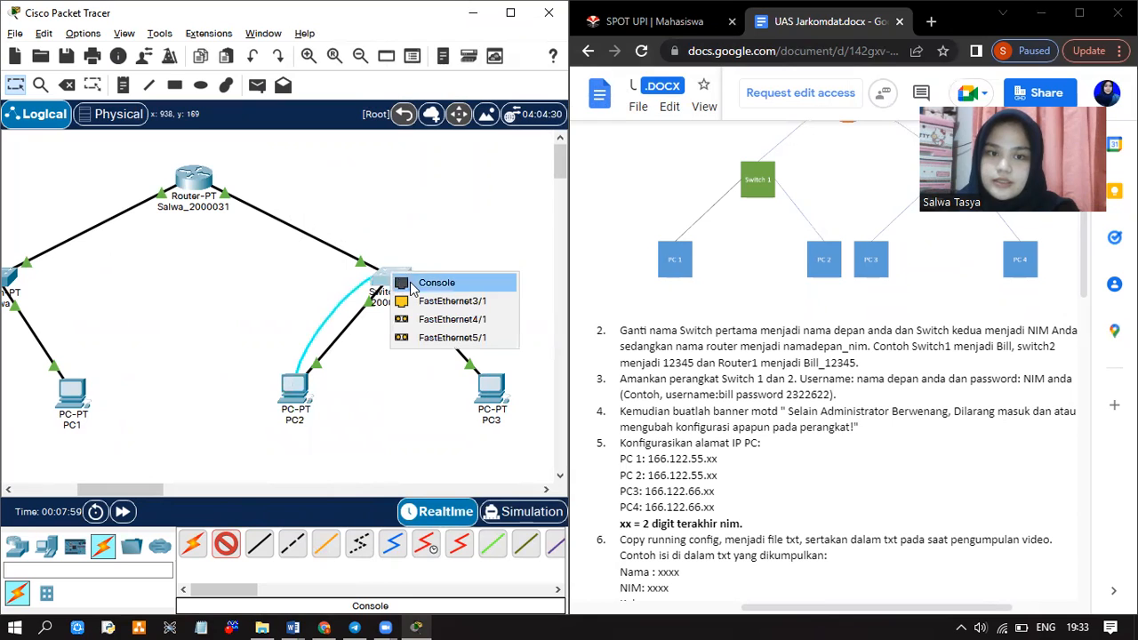
click(425, 281)
scroll(242, 305, left, 5)
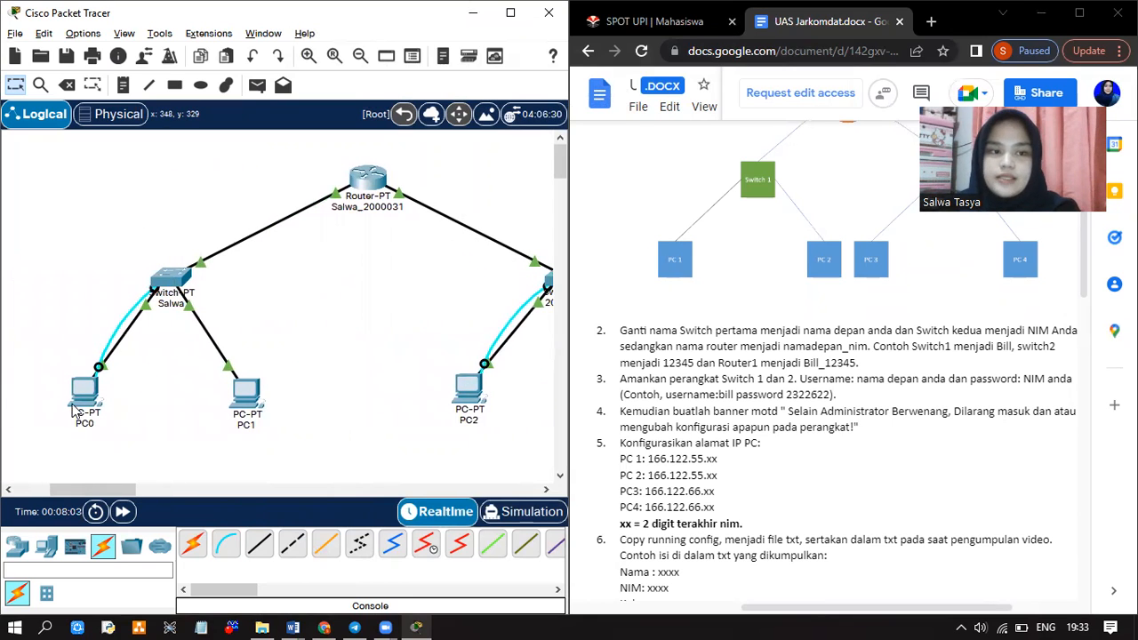
Open PC0's Terminal app and connect with the default serial settings
mouse_move(85, 389)
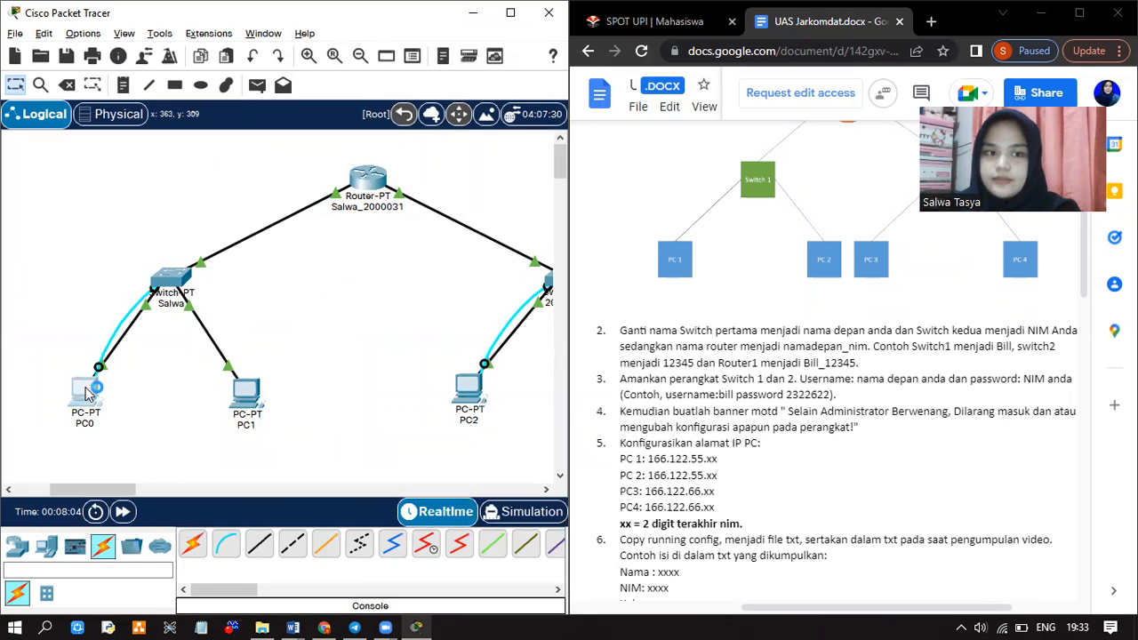
click(86, 391)
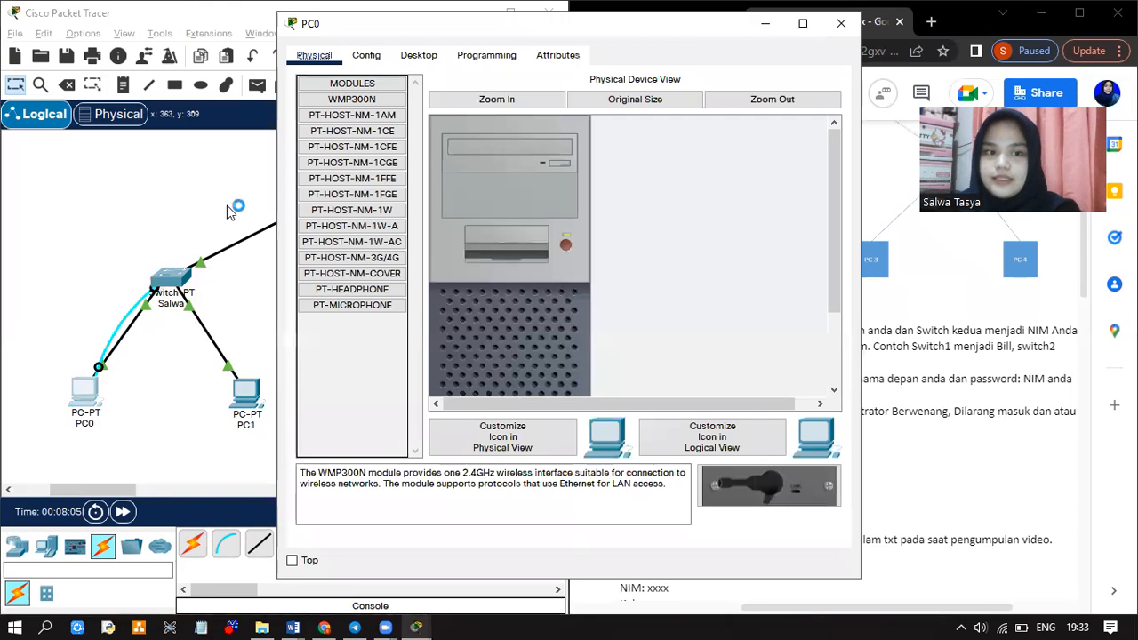
click(407, 57)
click(545, 130)
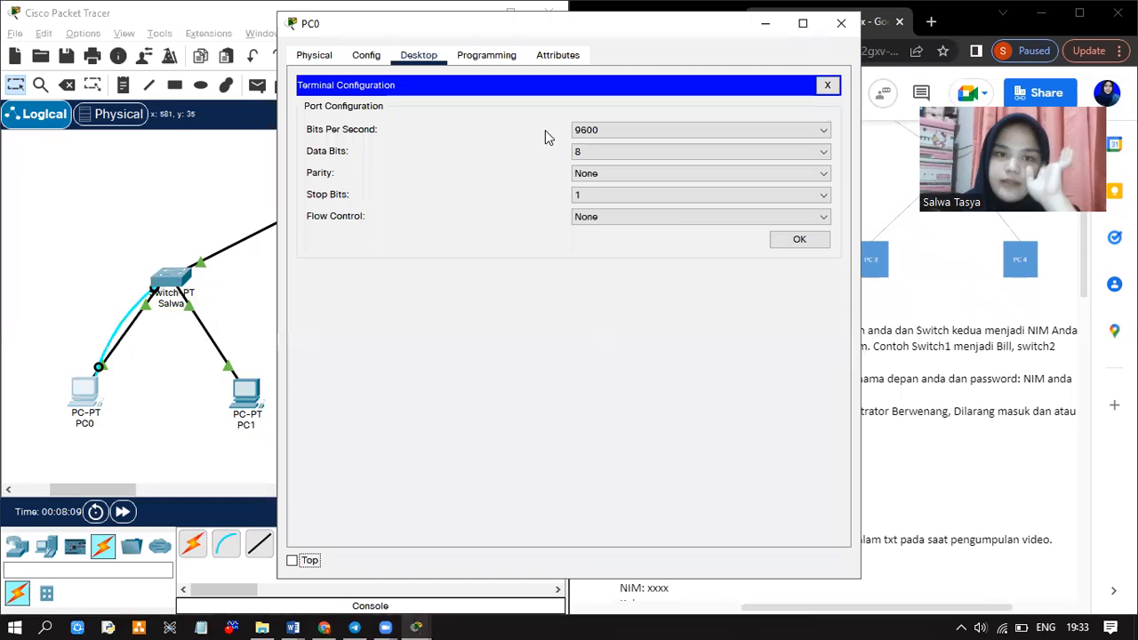
click(799, 239)
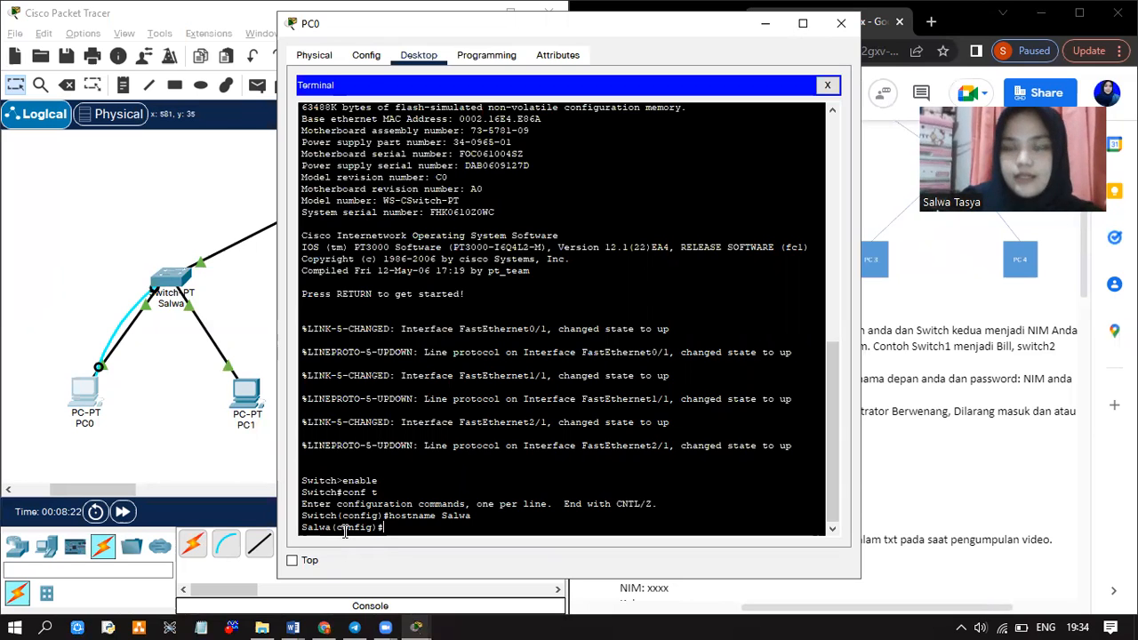
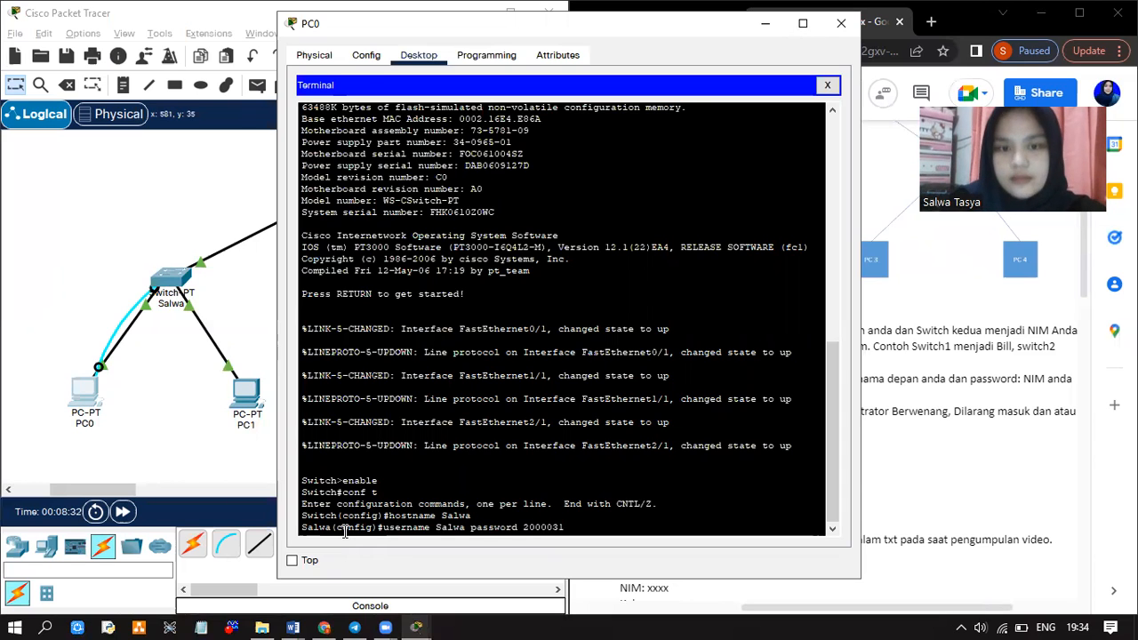
Create a local username and password on the switch and set 'login local' on line console 0
key(Return)
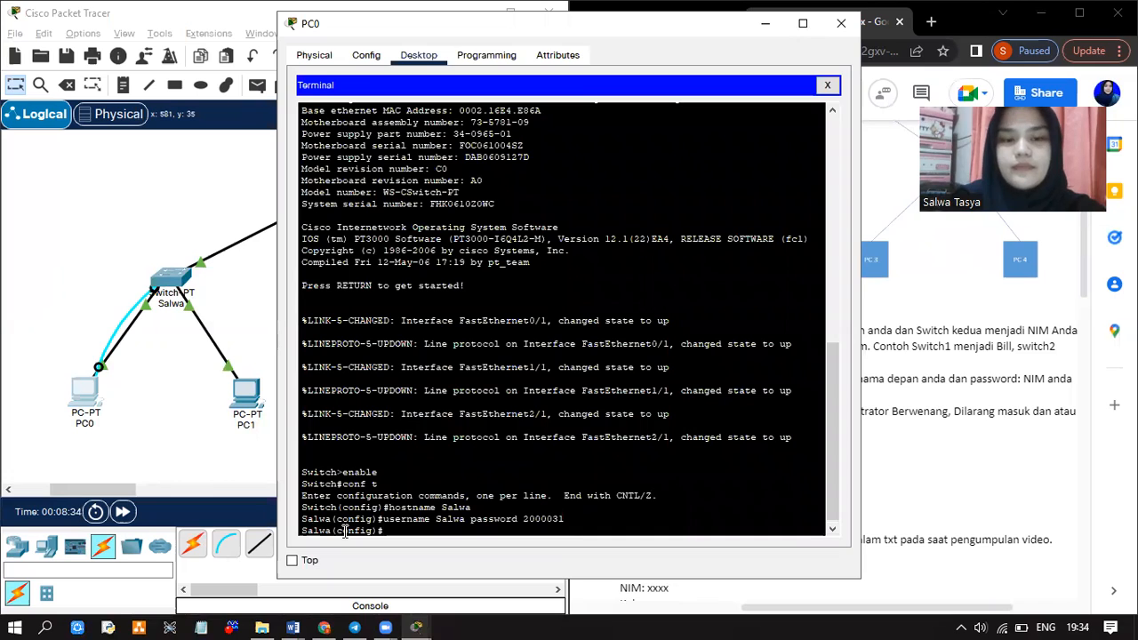
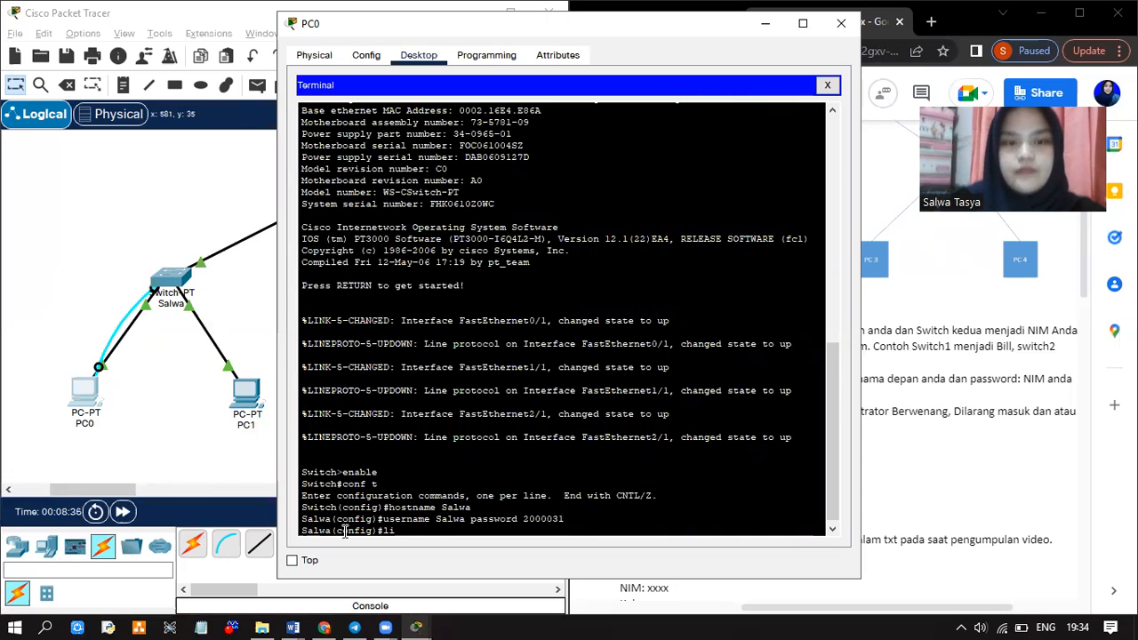
key(Return)
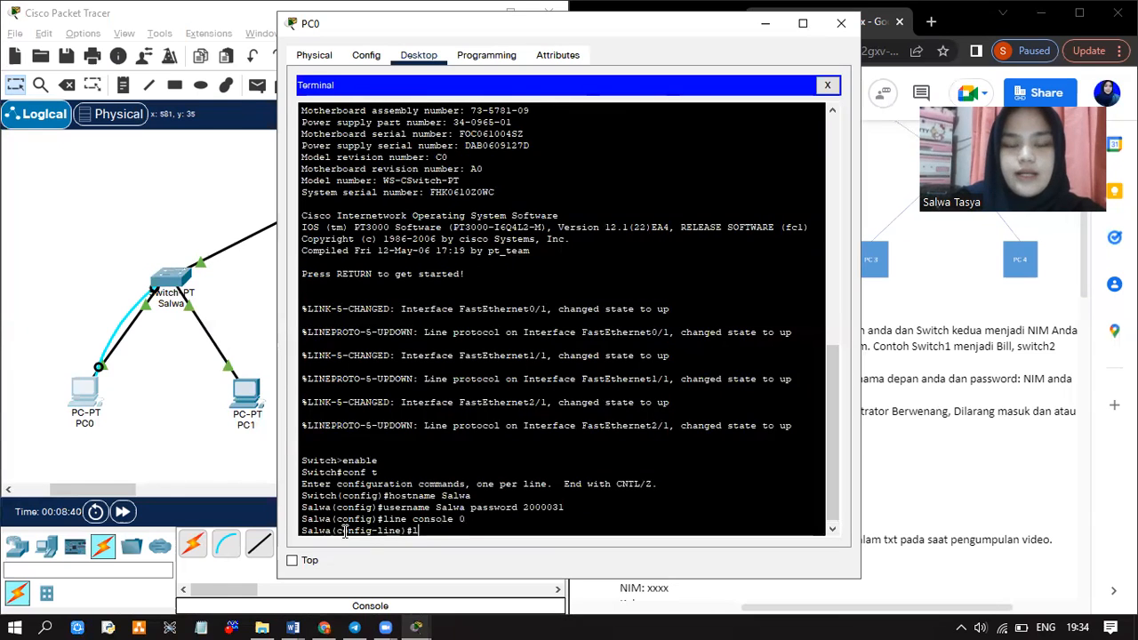
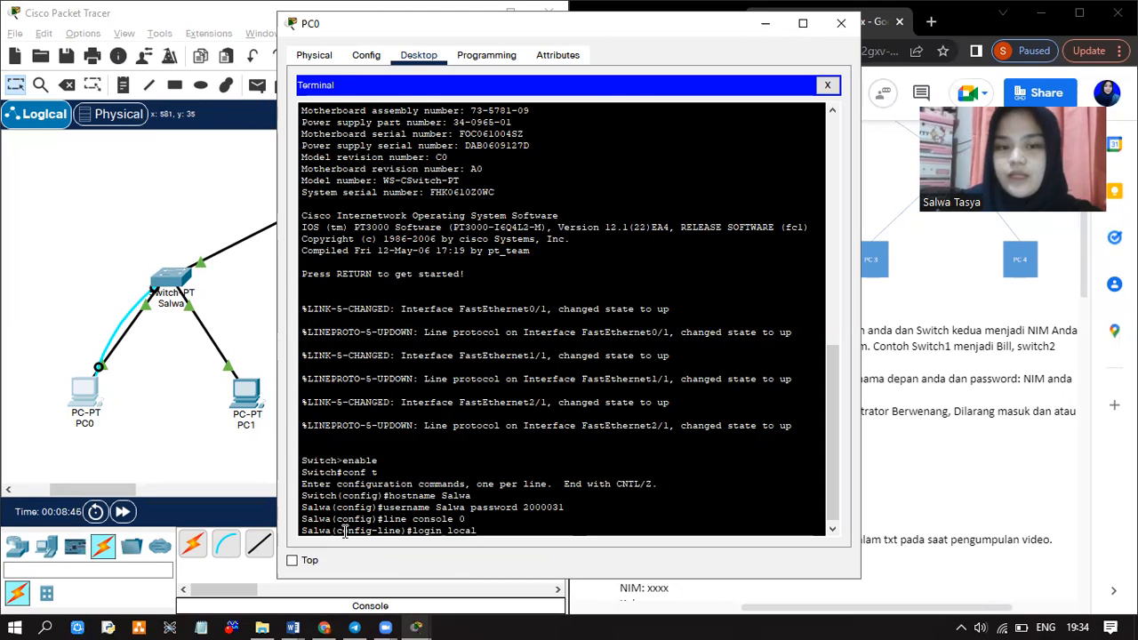
key(Return)
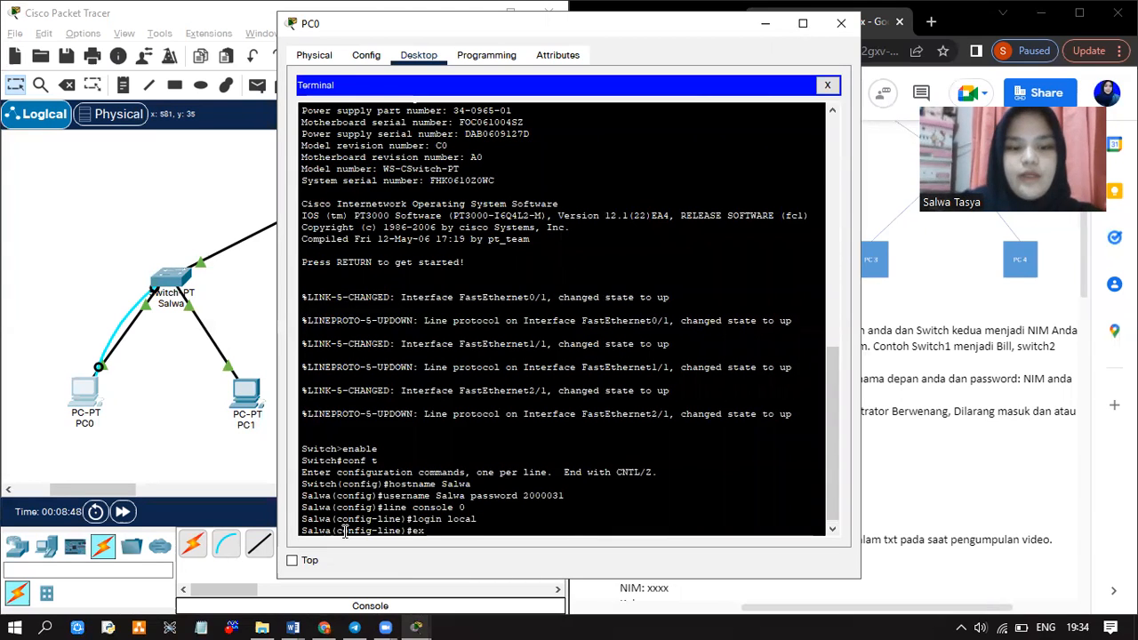
key(Return)
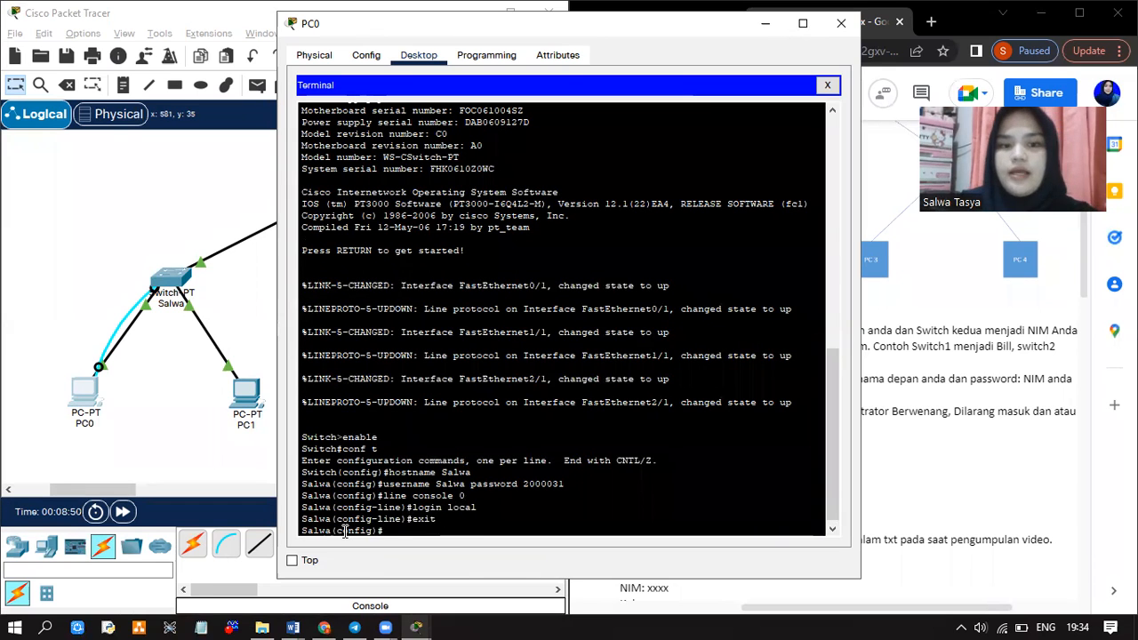
click(975, 425)
scroll(968, 423, down, 1)
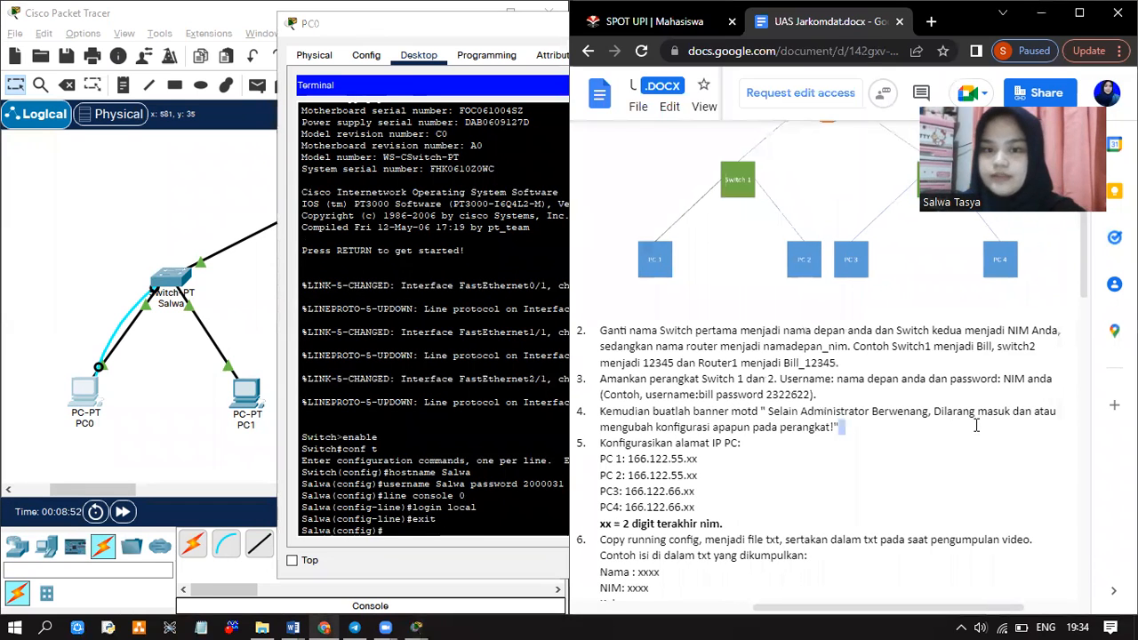
click(695, 378)
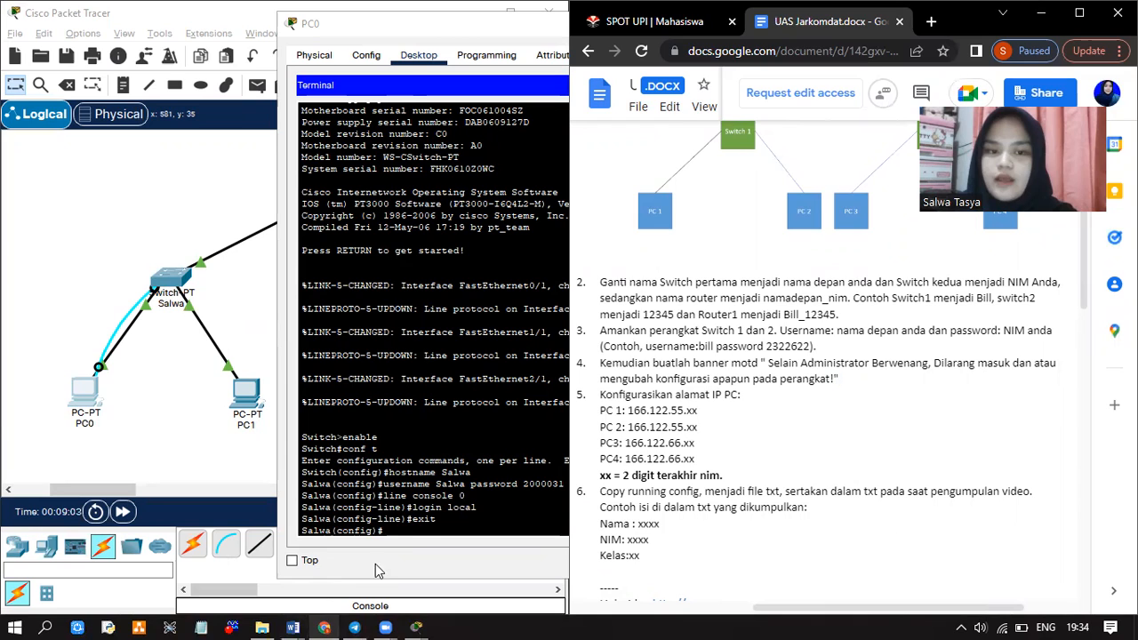
click(408, 534)
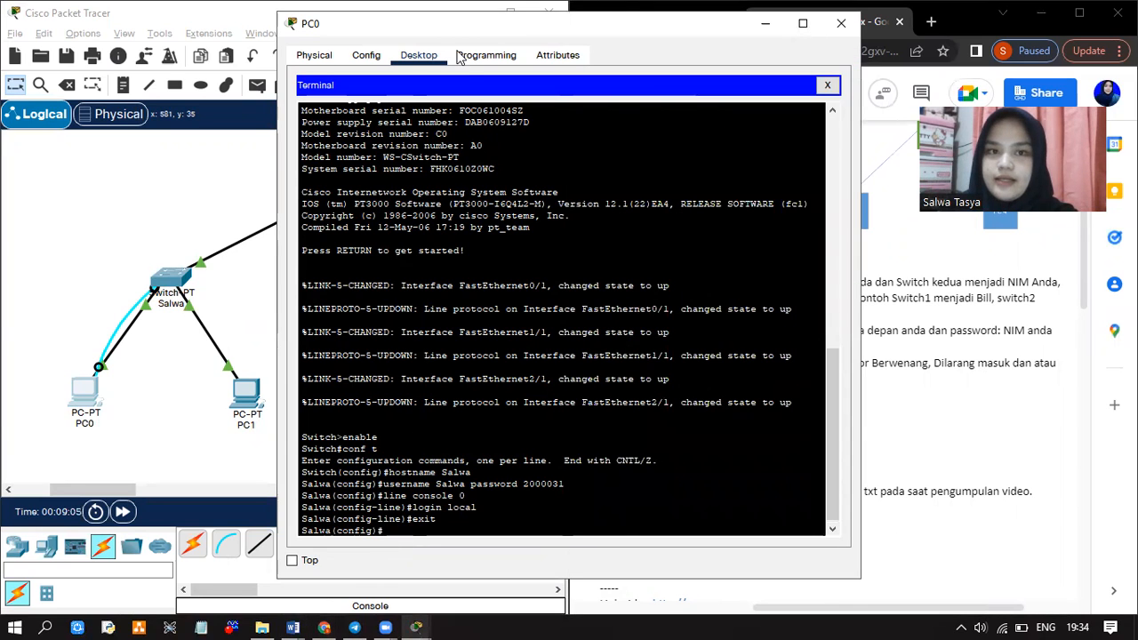
drag(381, 23, 210, 27)
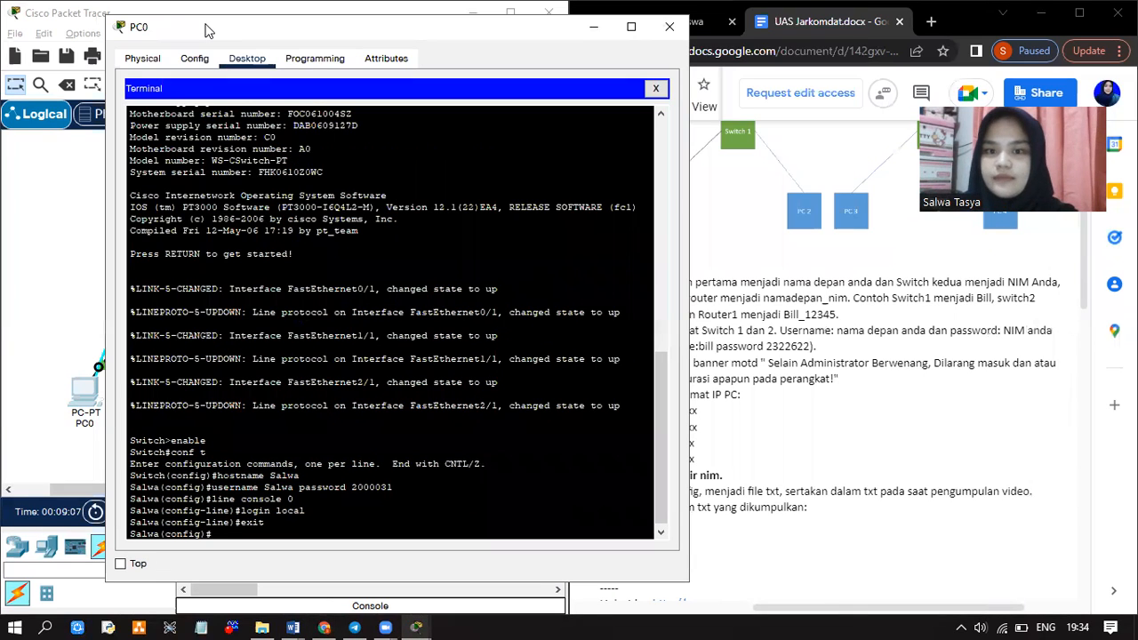
Set the MOTD banner '#Selain Administrator Berwenang, Dilarang masuk dan atau mengubah konfigurasi apapun pada perangkat!#'
text(banner motd)
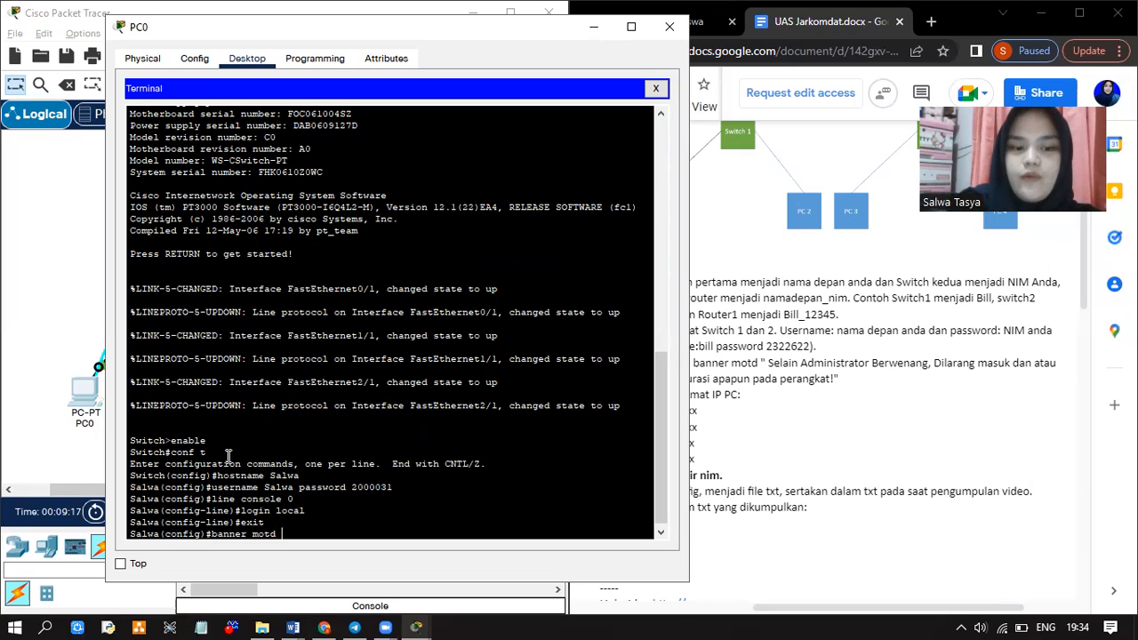
text(#Selain)
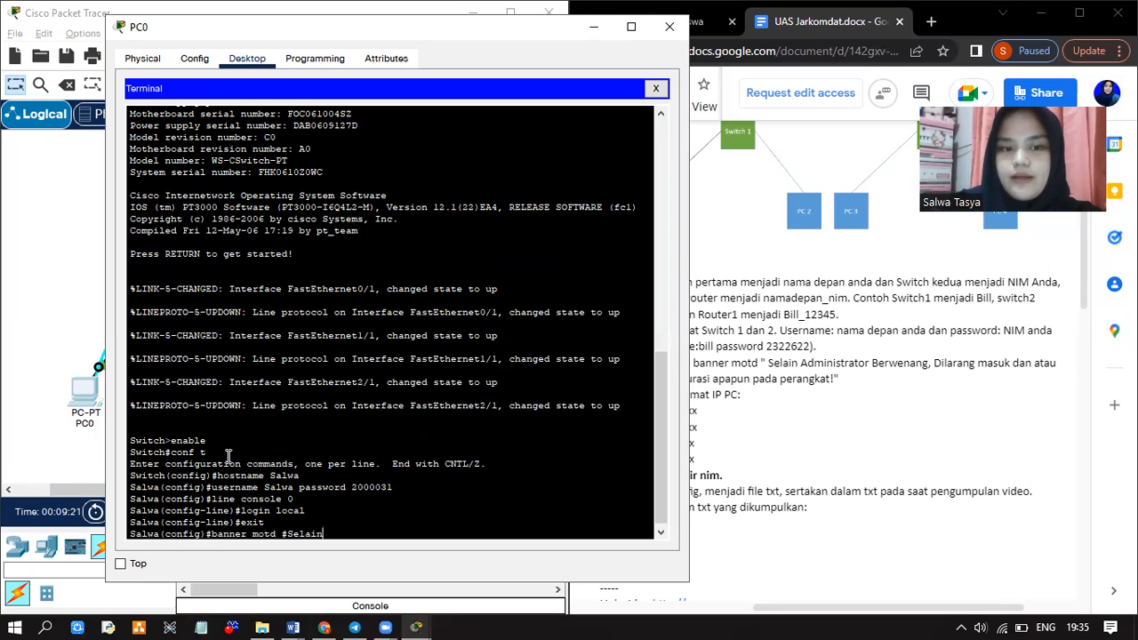
text( Administa)
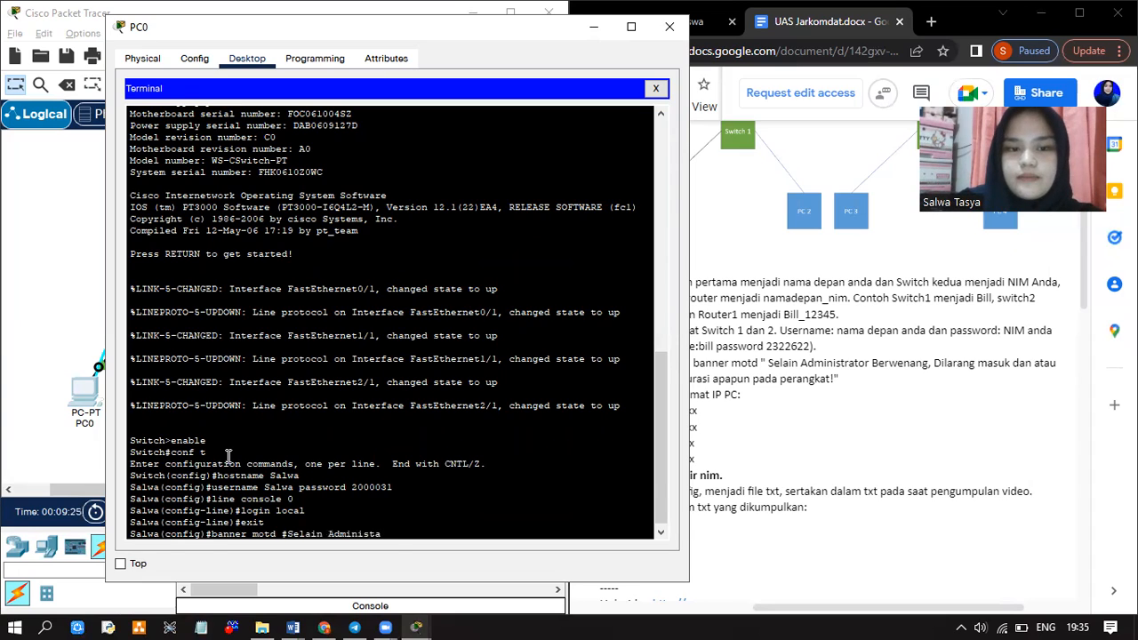
key(BackSpace)
text(rator Berwenan)
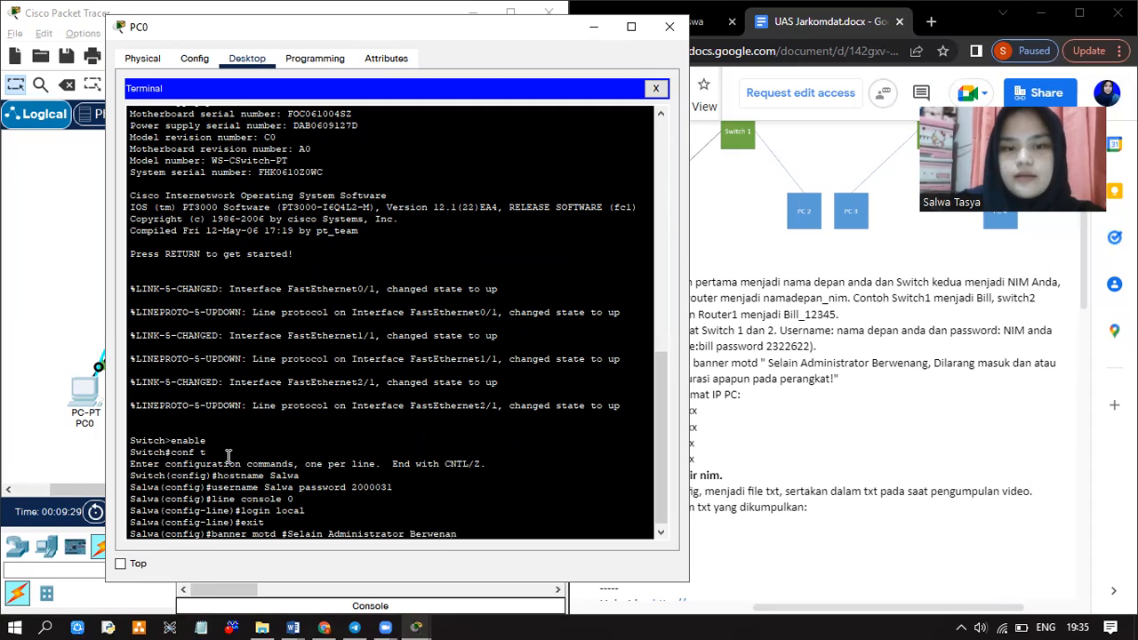
text(g, Dilaran)
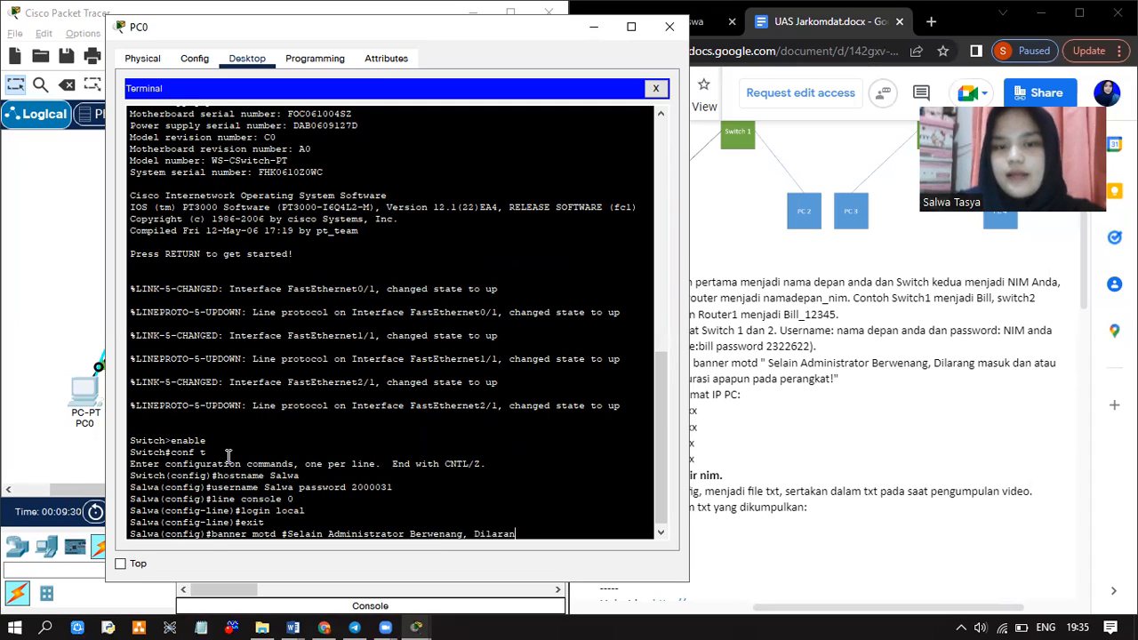
text(g masuk dan )
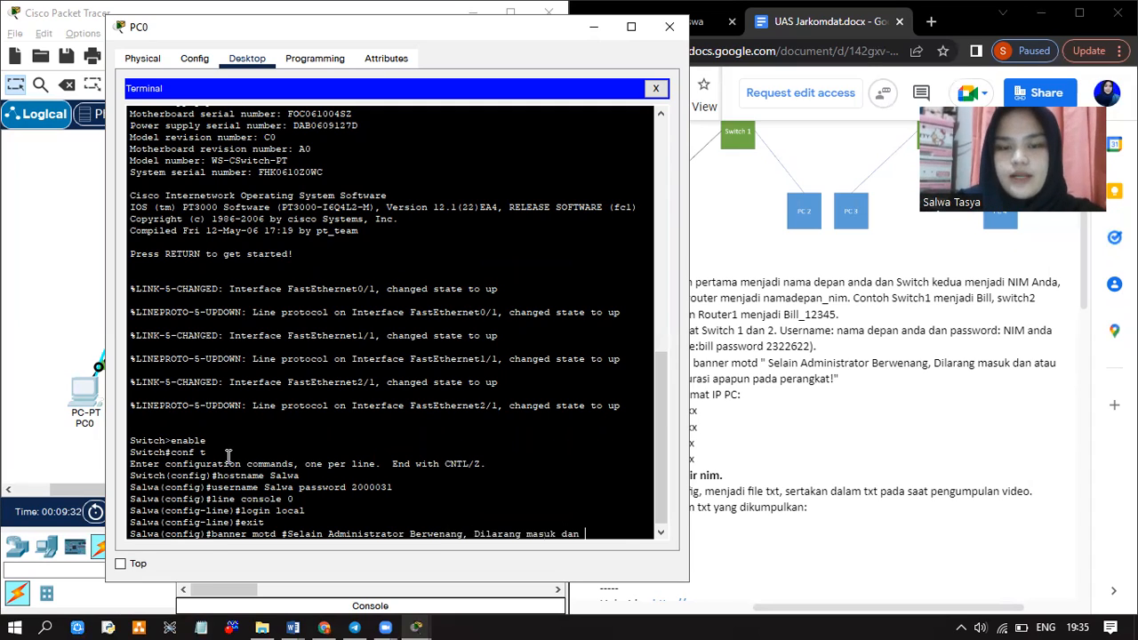
text(atau mengub)
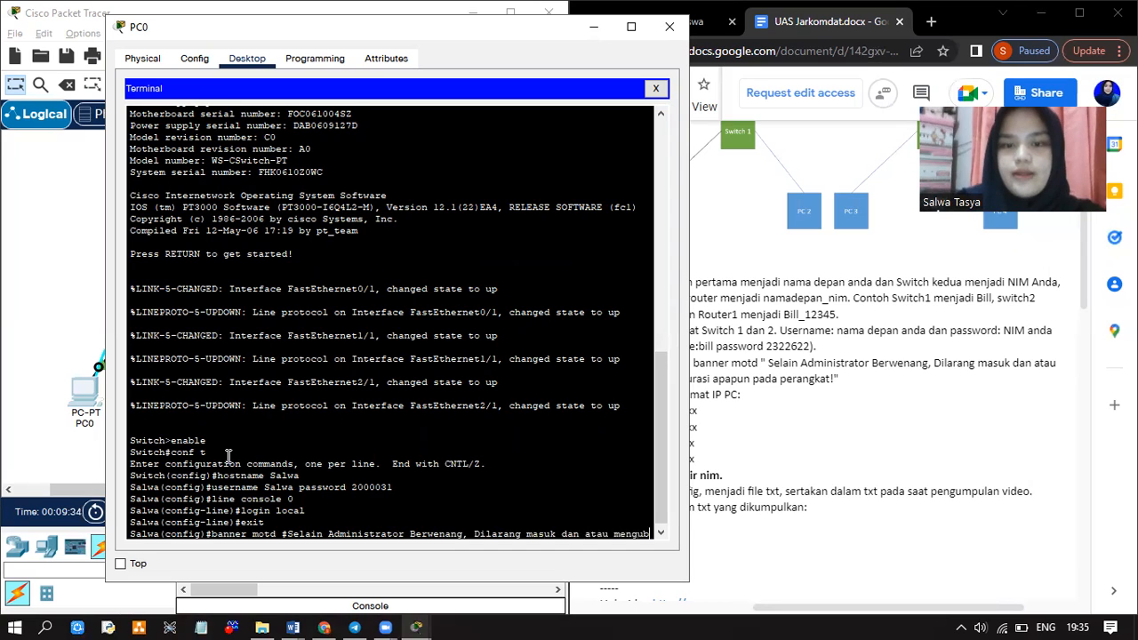
text(ah konfigur)
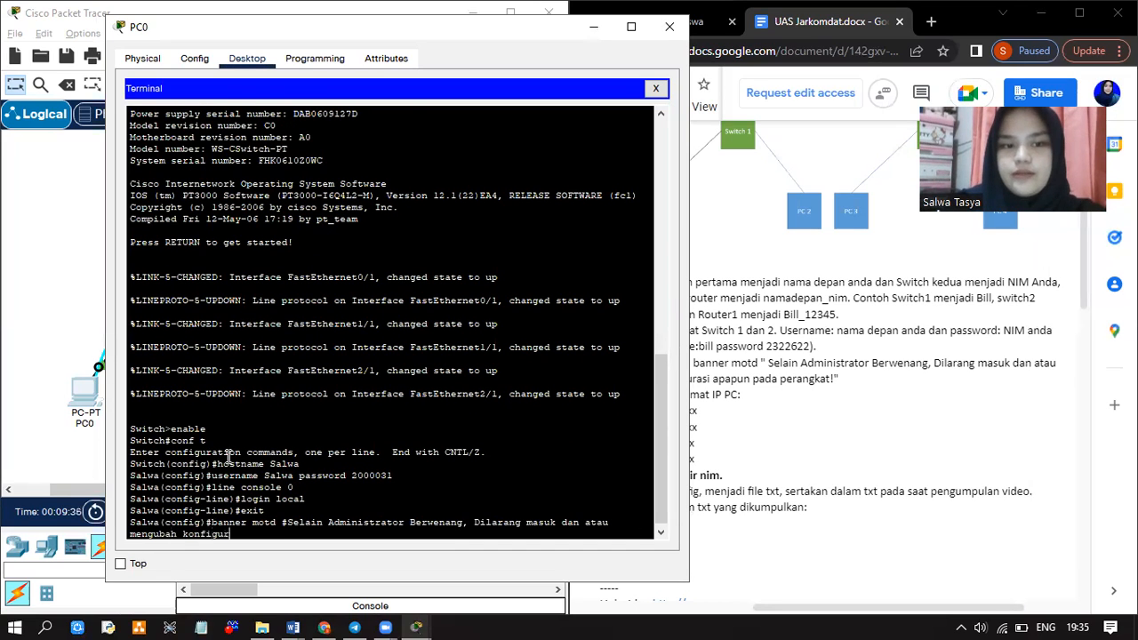
text(asi apapun)
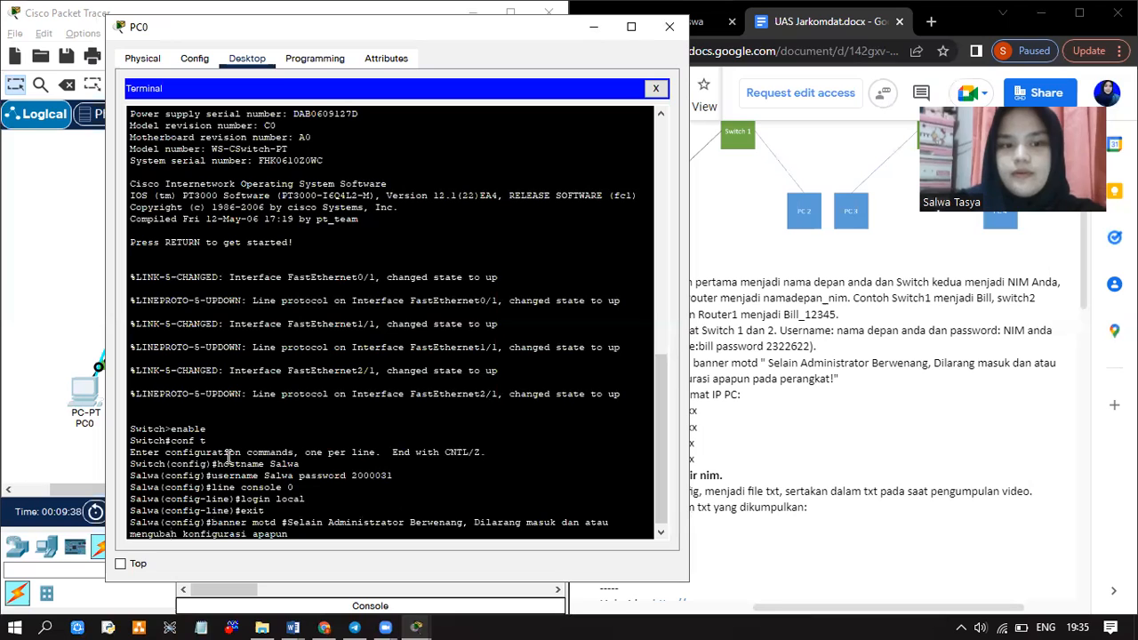
text( pada perangkat)
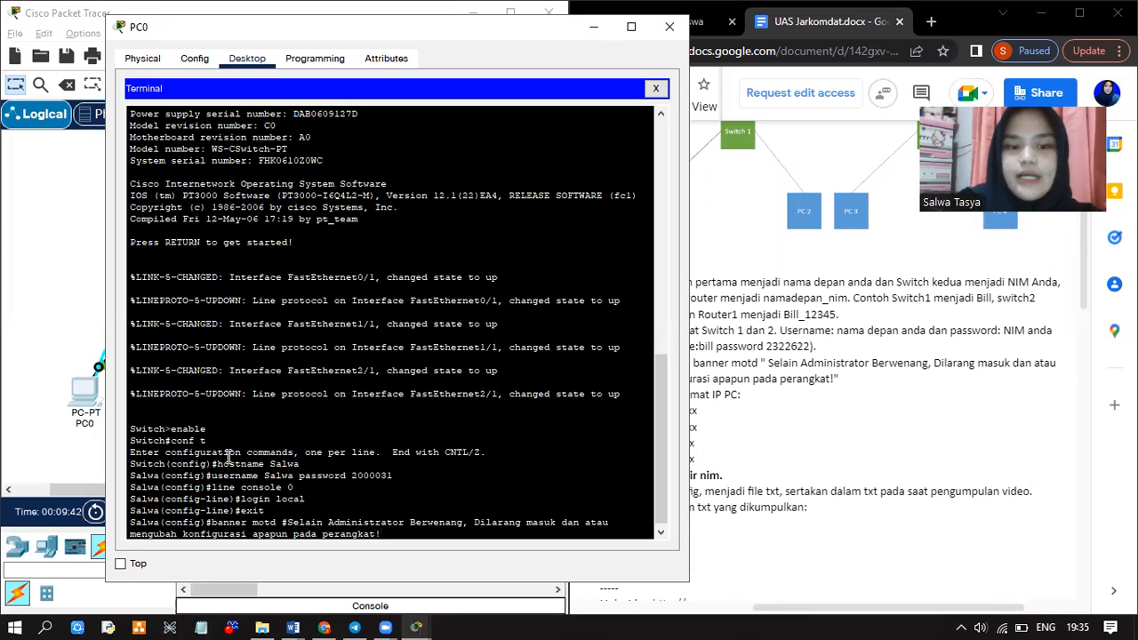
text(!#)
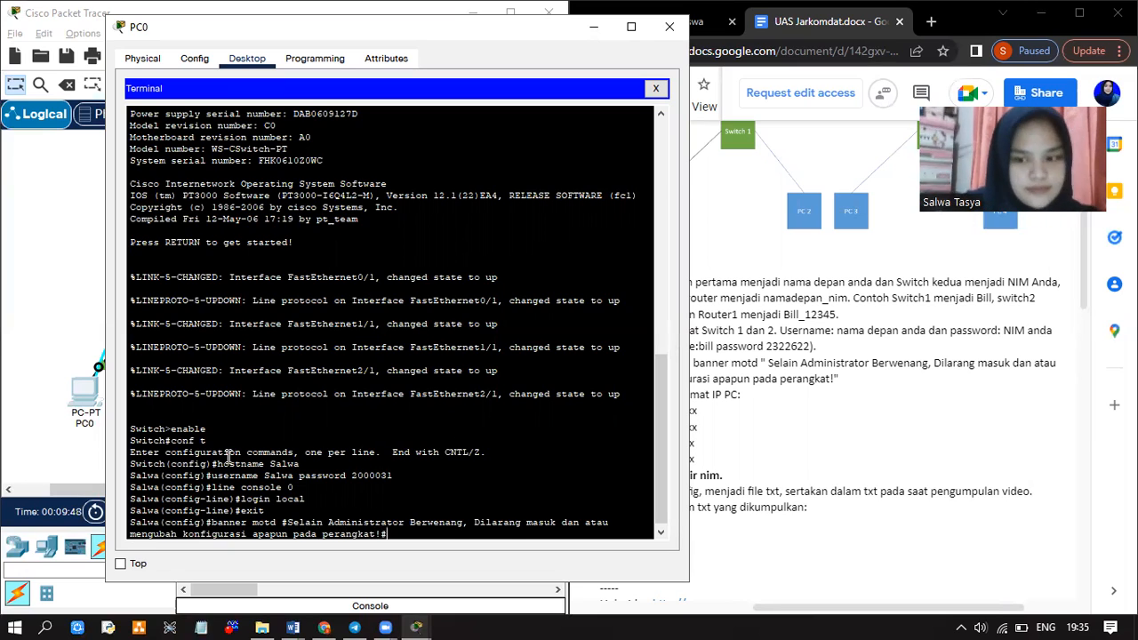
key(Return)
Exit configuration mode and end the console session with 'exit' twice
text(ex)
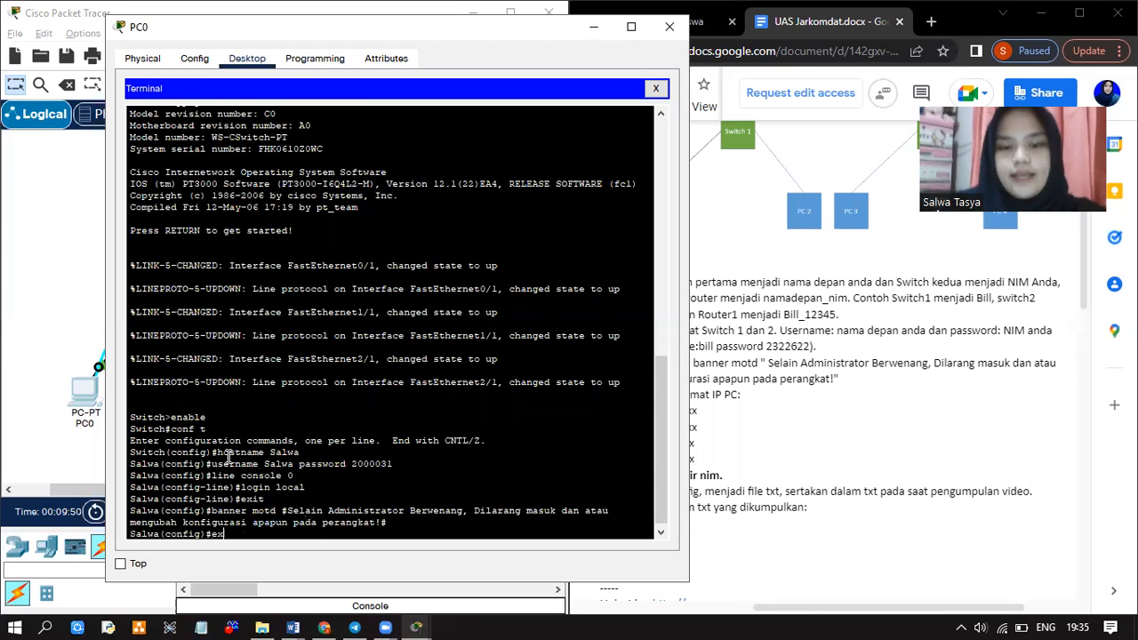
text(it)
key(Return)
key(Return)
text(exit)
key(Return)
key(Return)
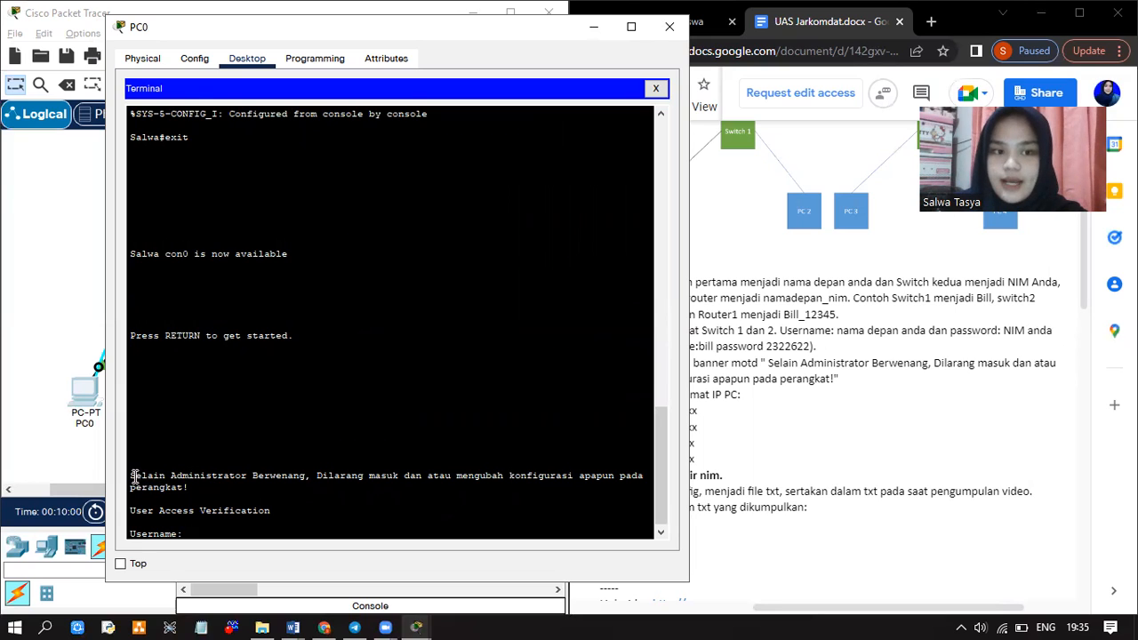
Log back into the switch with the local account's username and password
drag(128, 475, 189, 489)
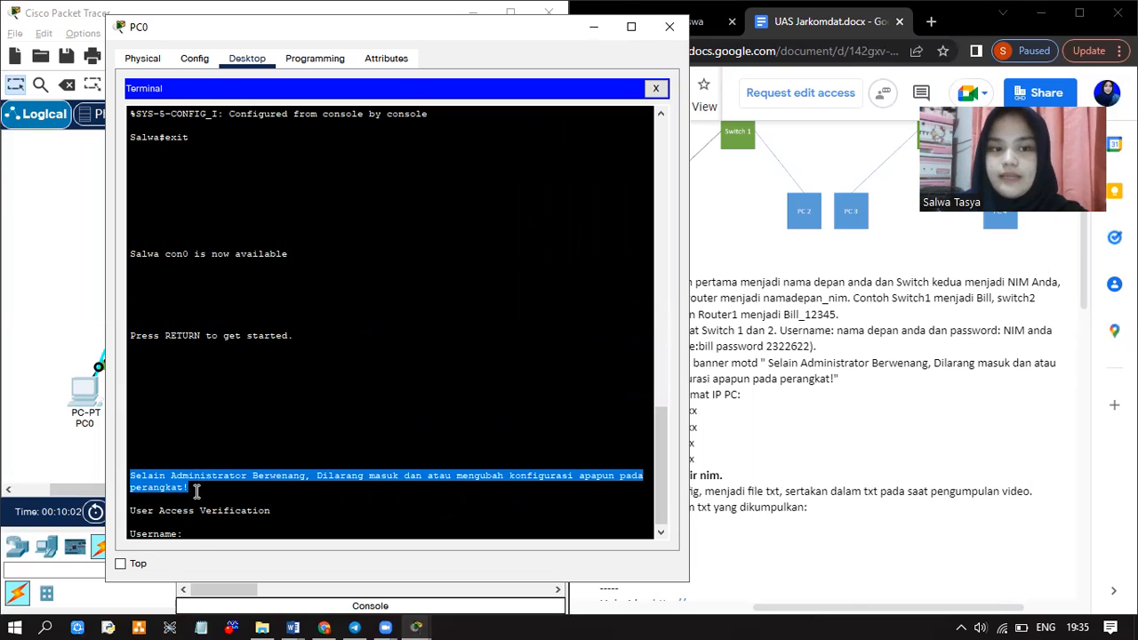
click(199, 531)
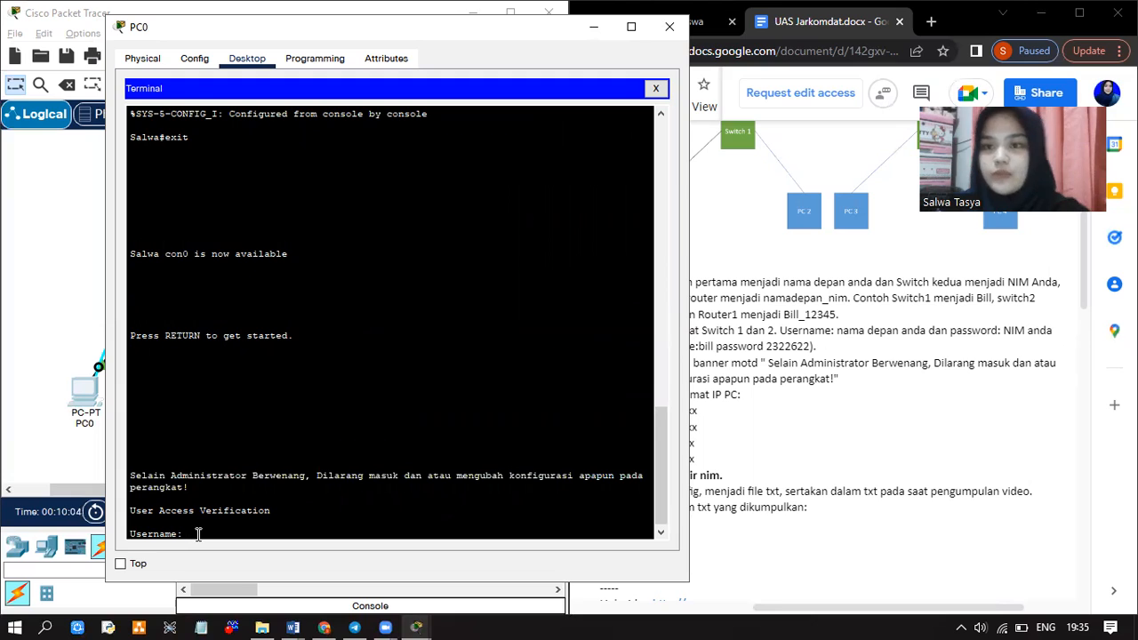
text(S)
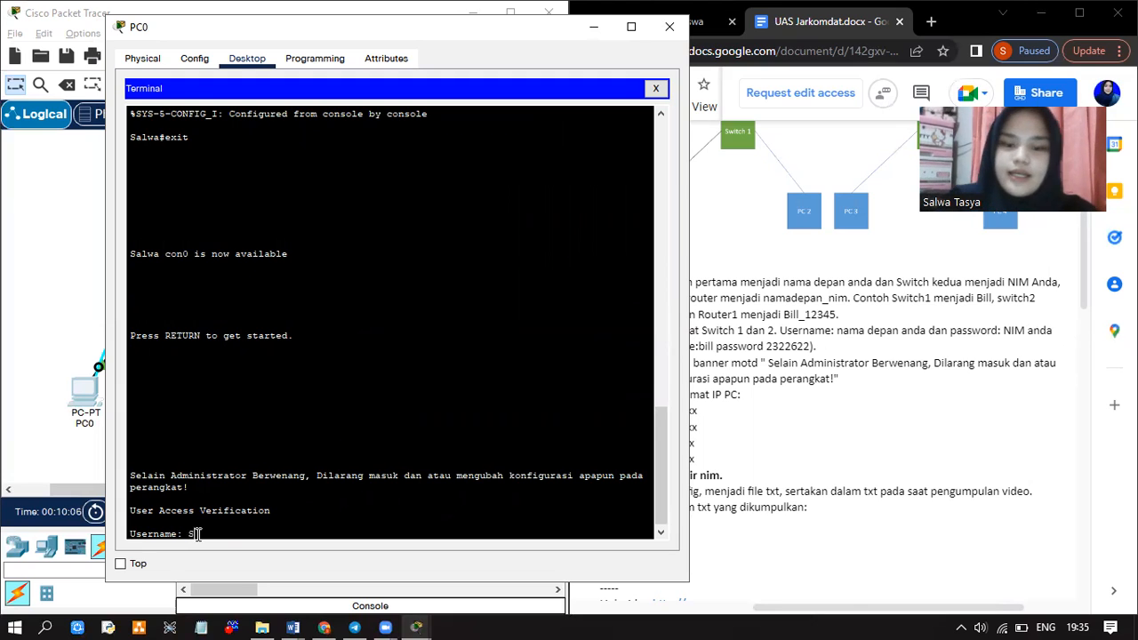
text(alwa)
key(Return)
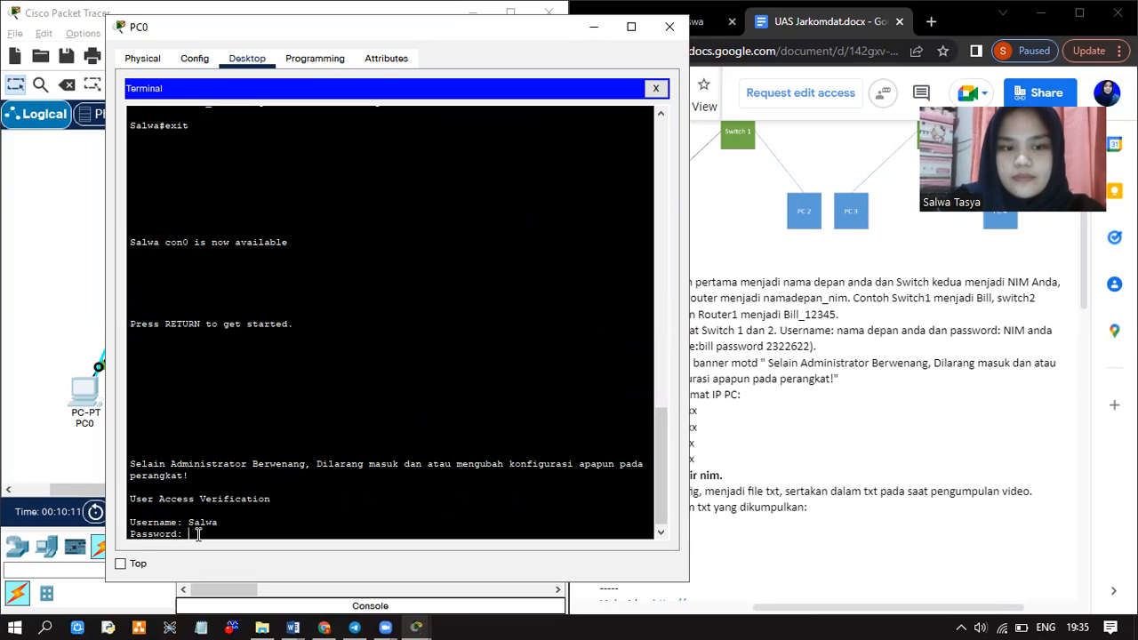
key(Return)
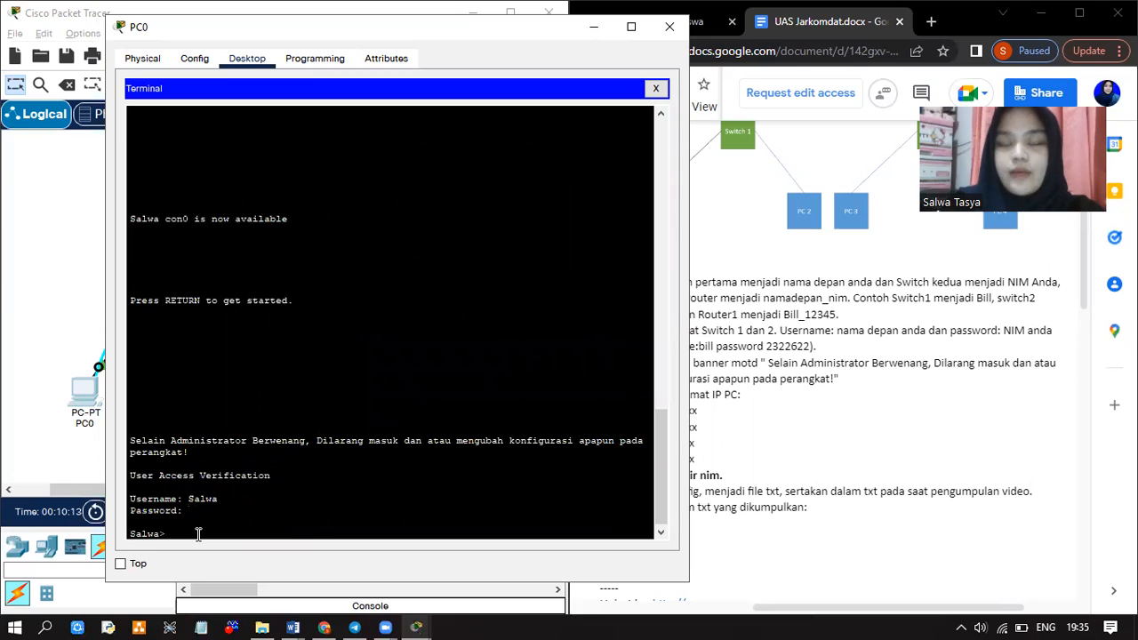
Close PC0's terminal window to return to the topology
drag(198, 533, 343, 302)
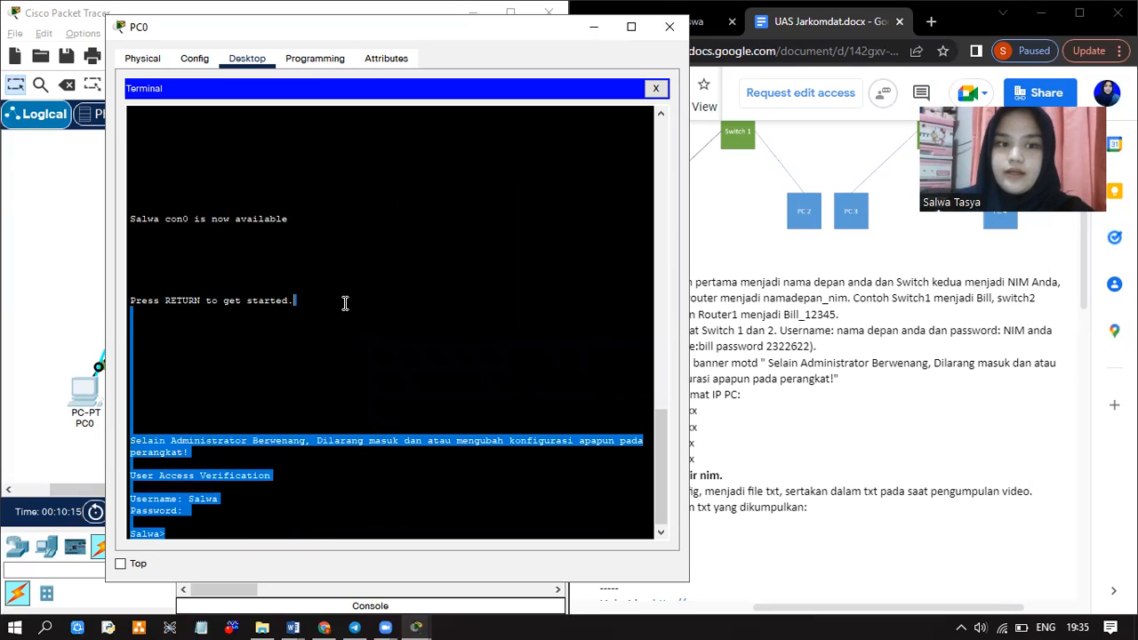
click(214, 494)
drag(219, 497, 213, 498)
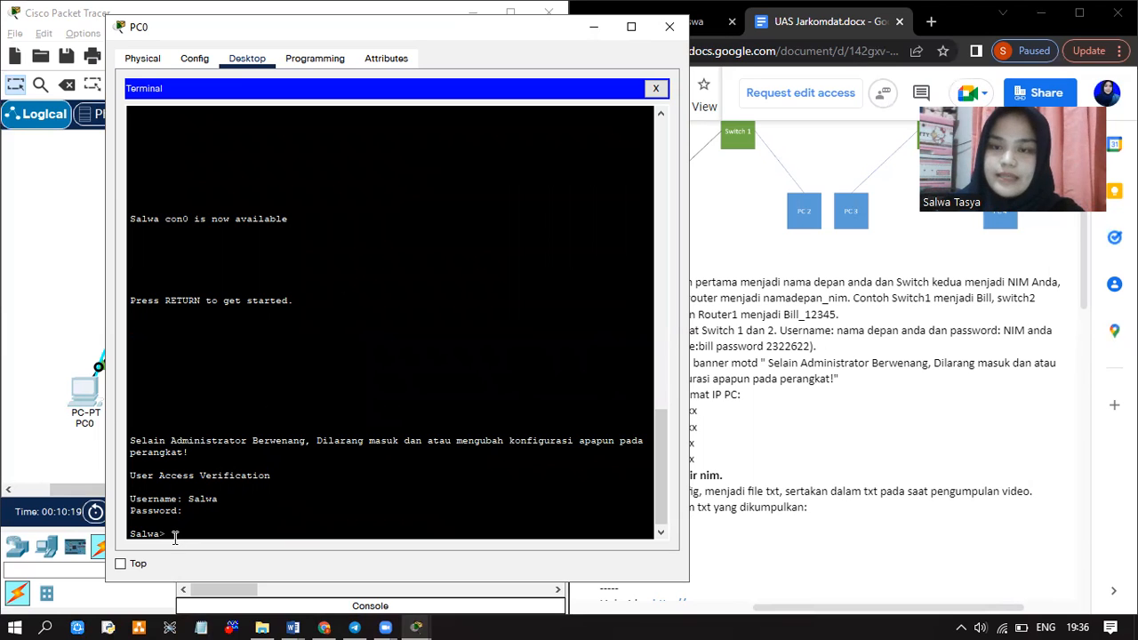
click(669, 28)
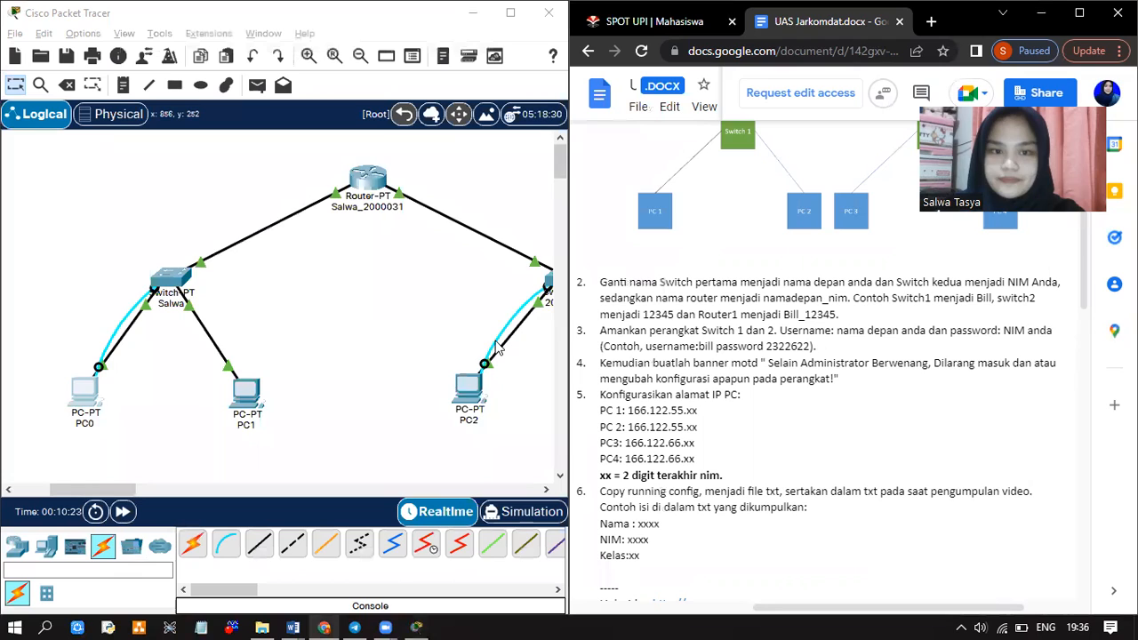
Open PC2's device window from the logical topology
click(460, 400)
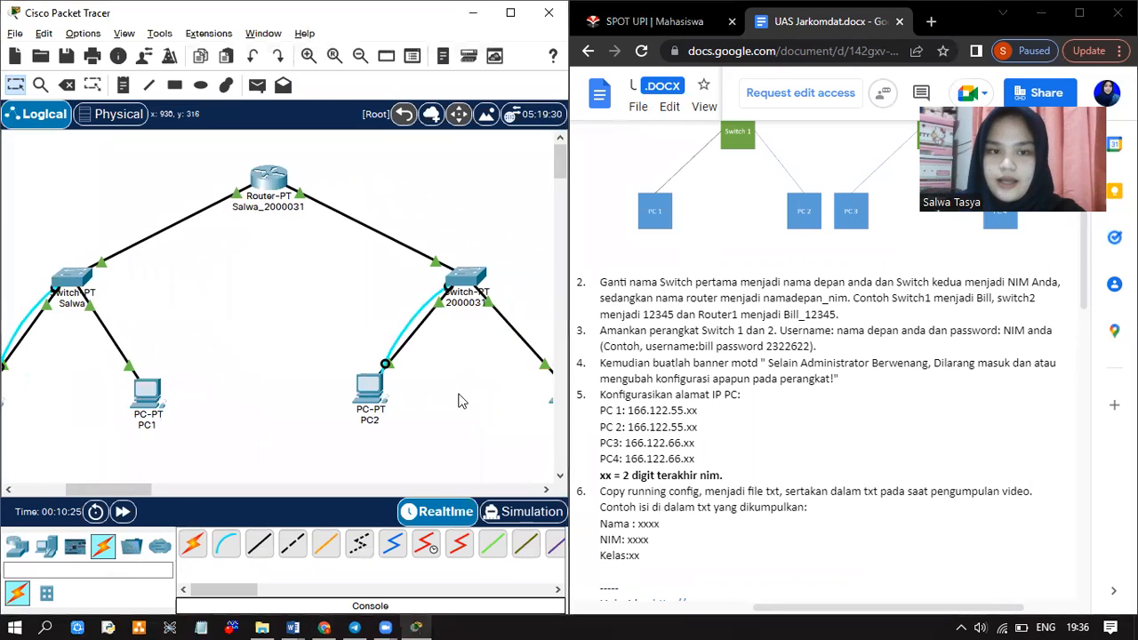
mouse_move(378, 405)
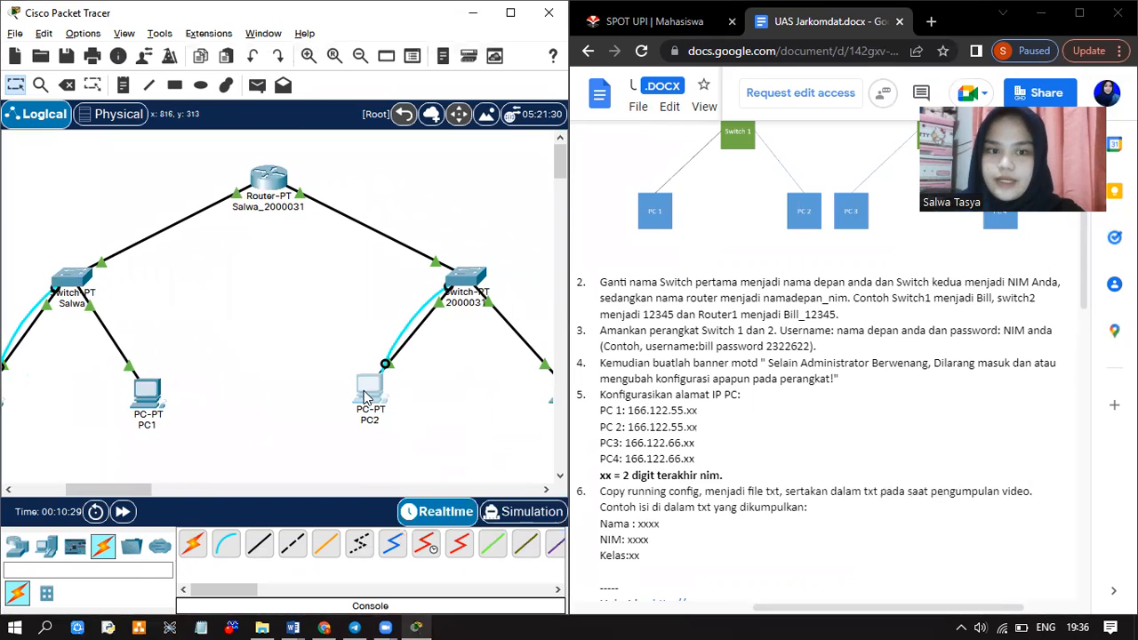
click(366, 396)
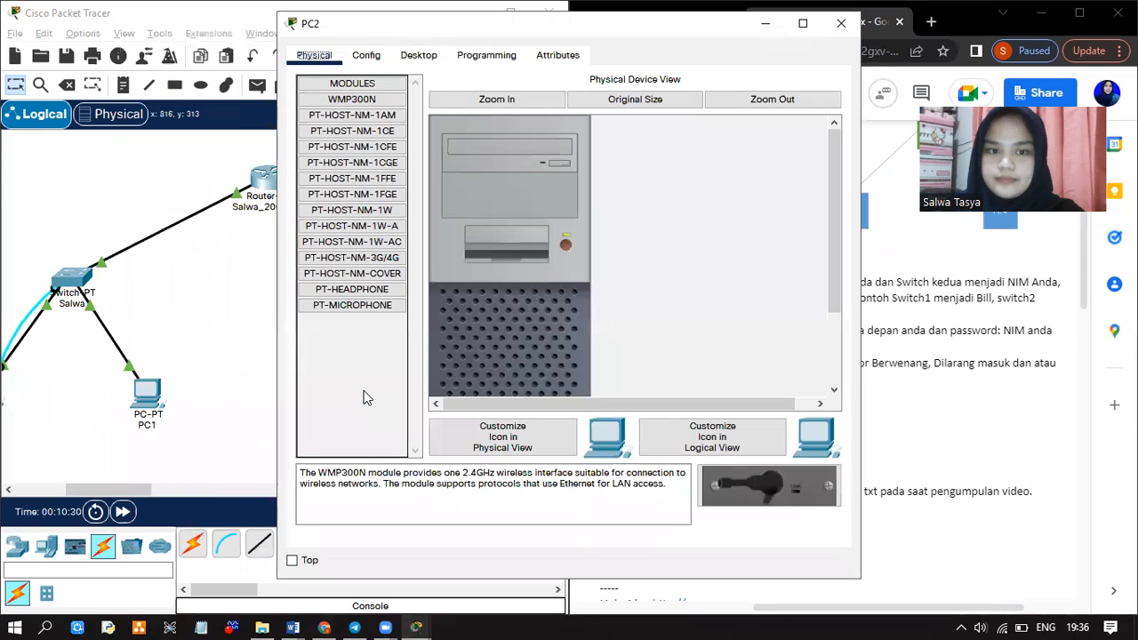
Open PC2's Terminal app and connect with the default serial settings
click(401, 57)
click(532, 112)
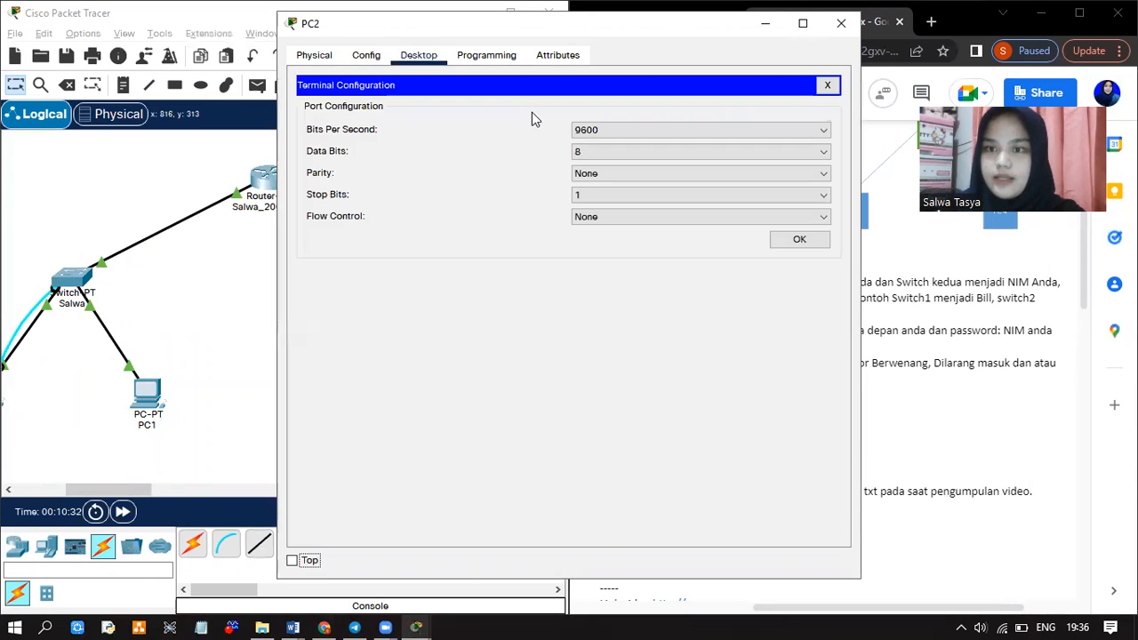
click(799, 239)
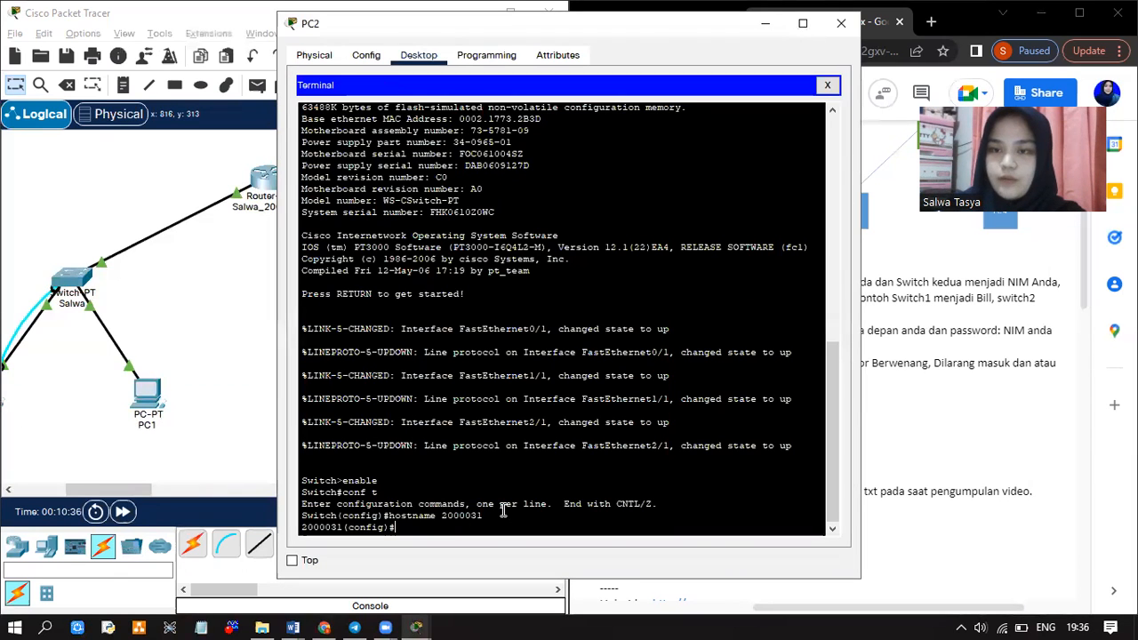
Create a local username and password on the second switch and set 'login local' on line console 0
text(h)
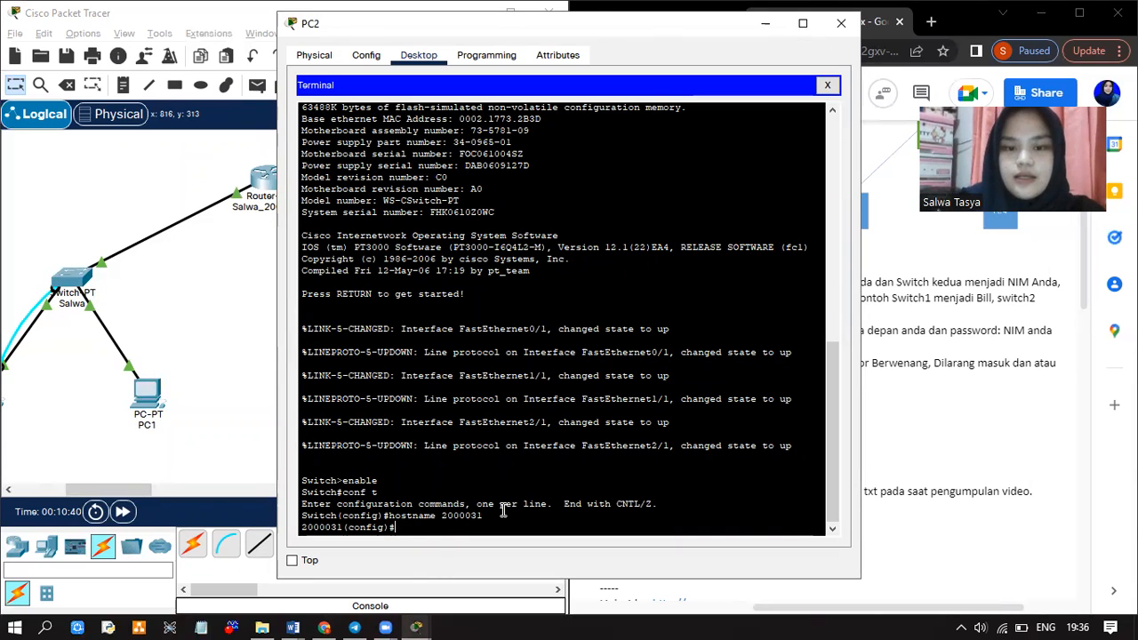
text(username Salwa)
key(Return)
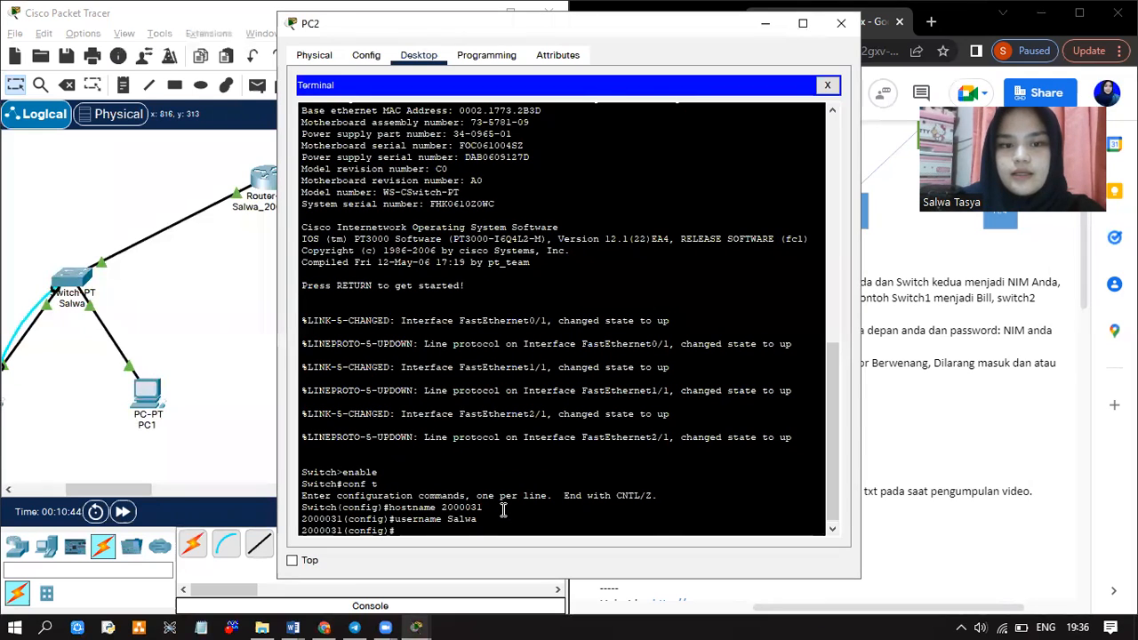
text(username)
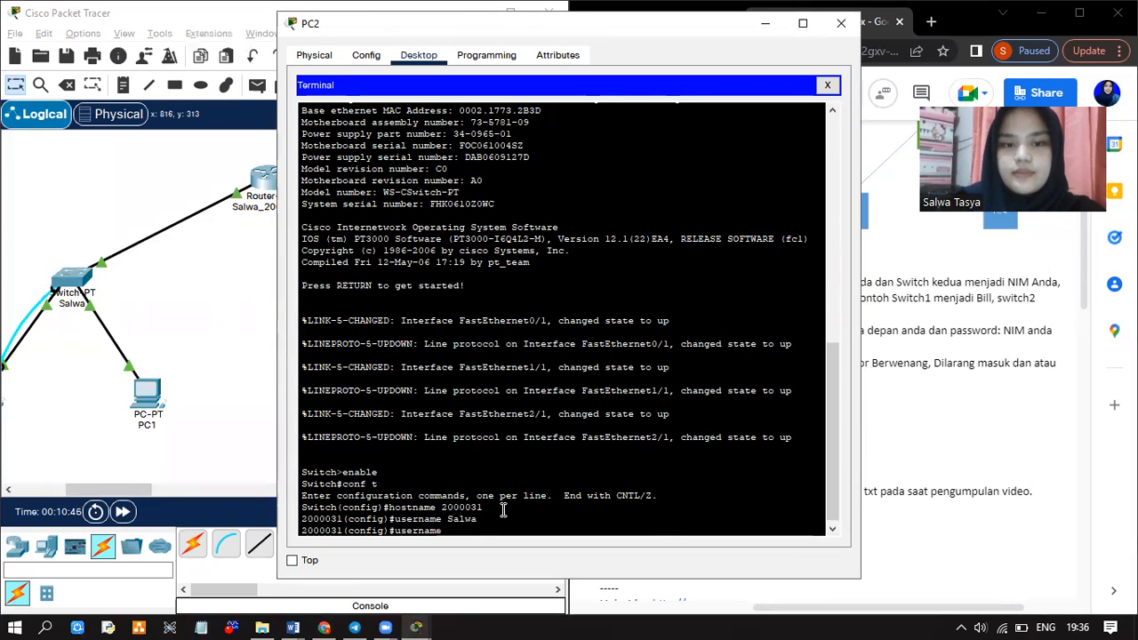
text( Salwa pass)
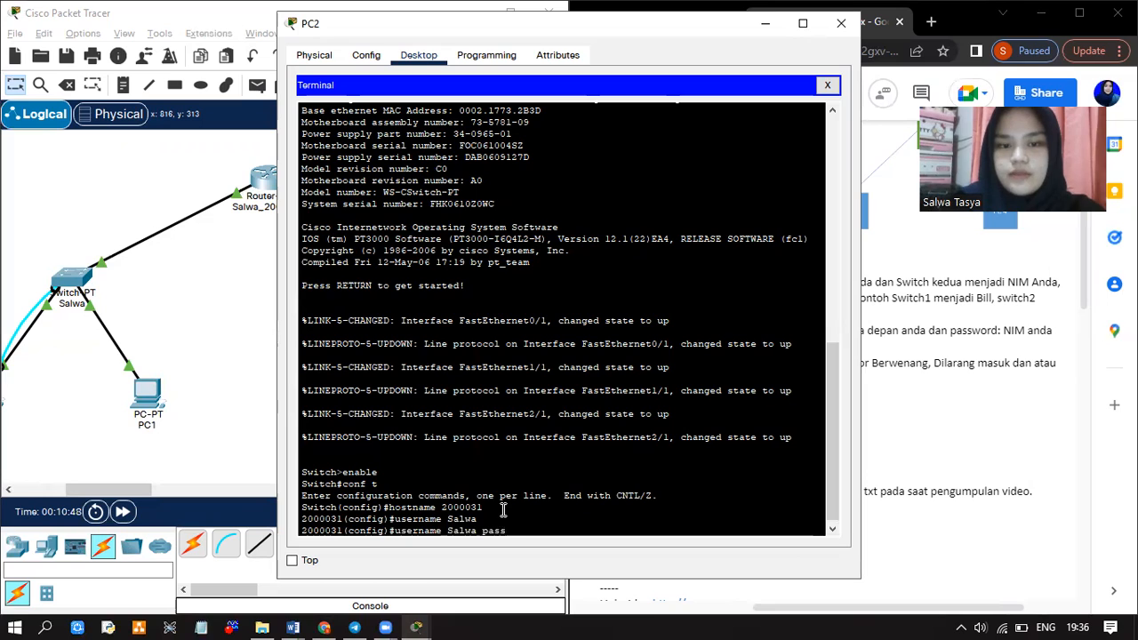
text(word )
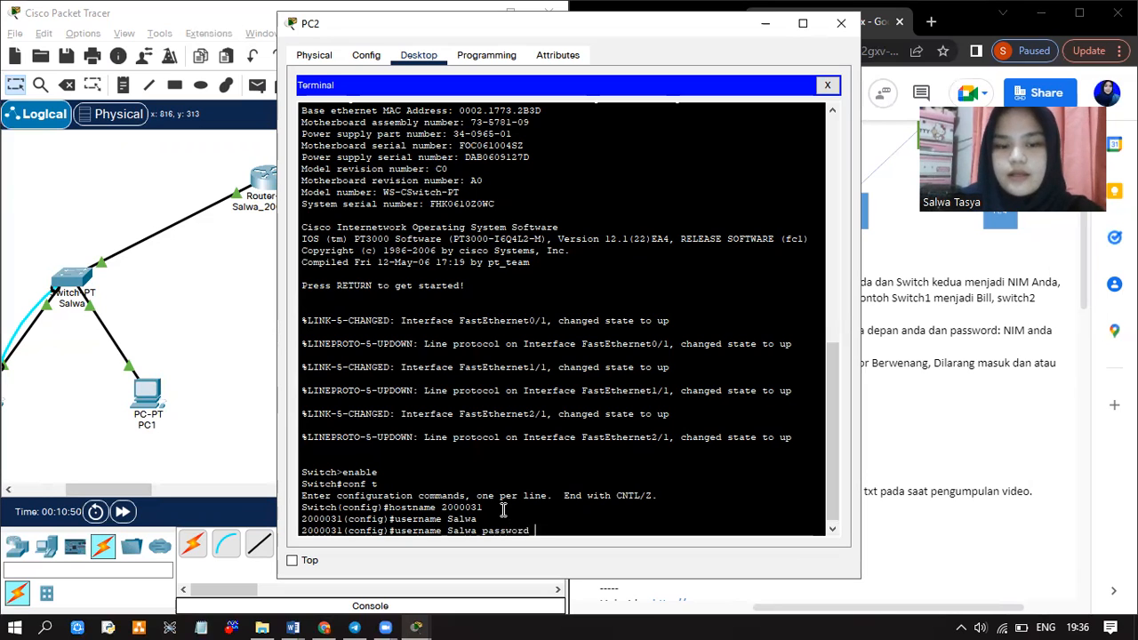
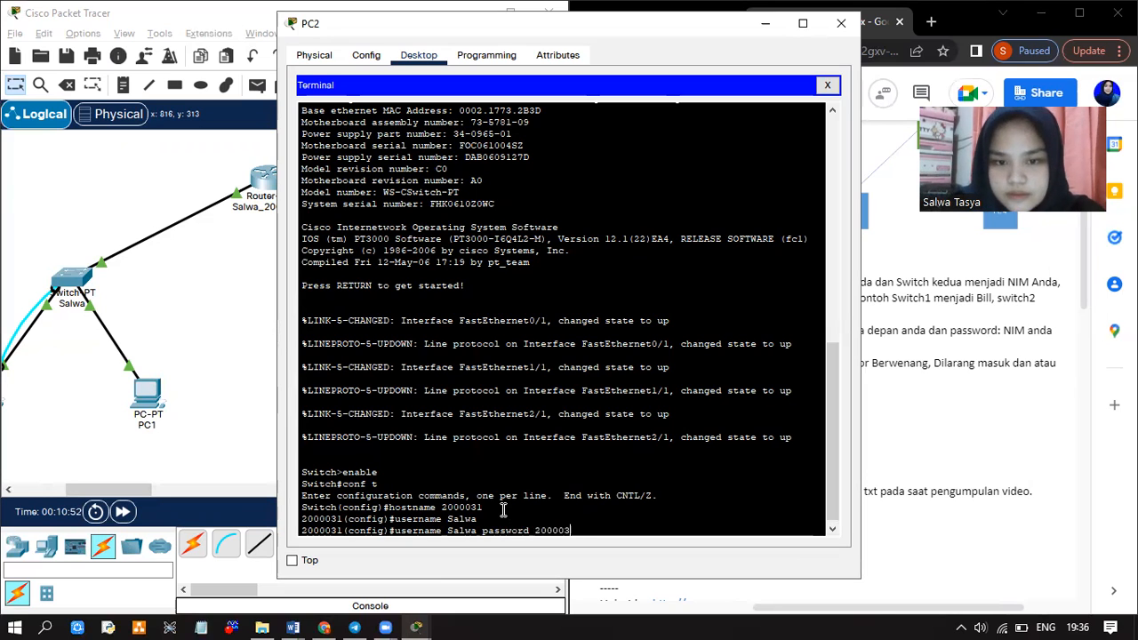
key(Return)
text(line conso)
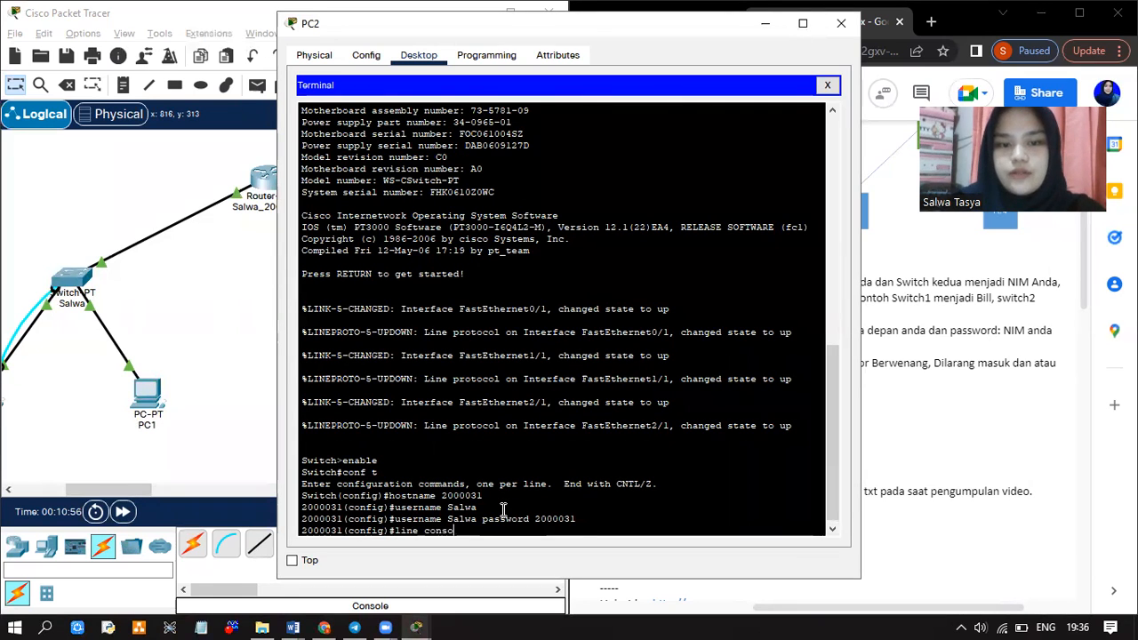
text(le 0)
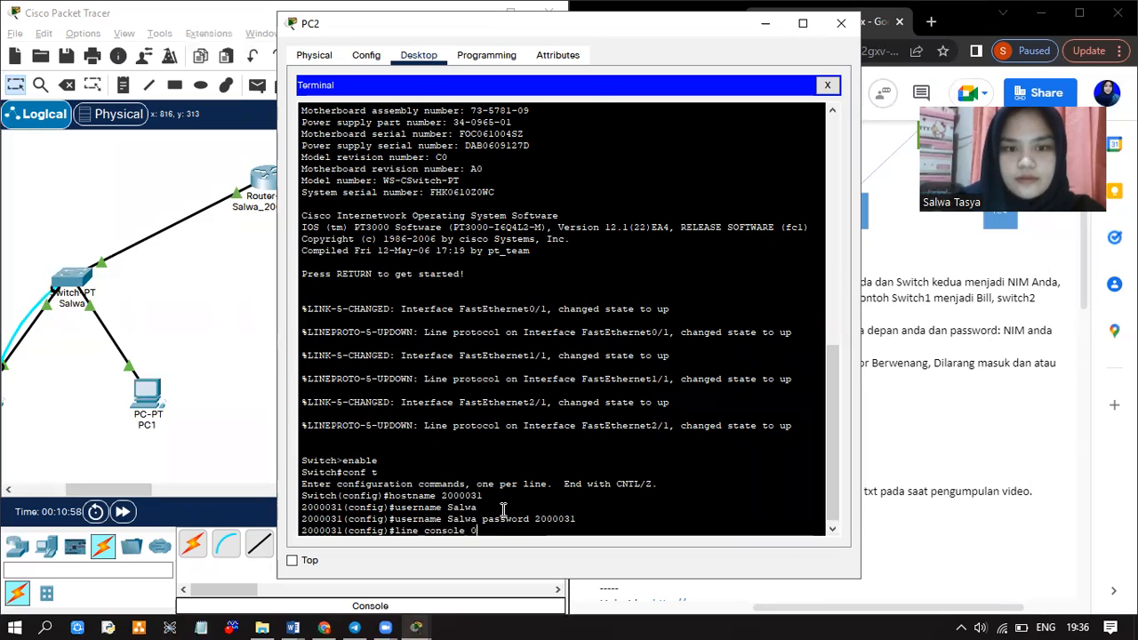
key(Return)
text(login local)
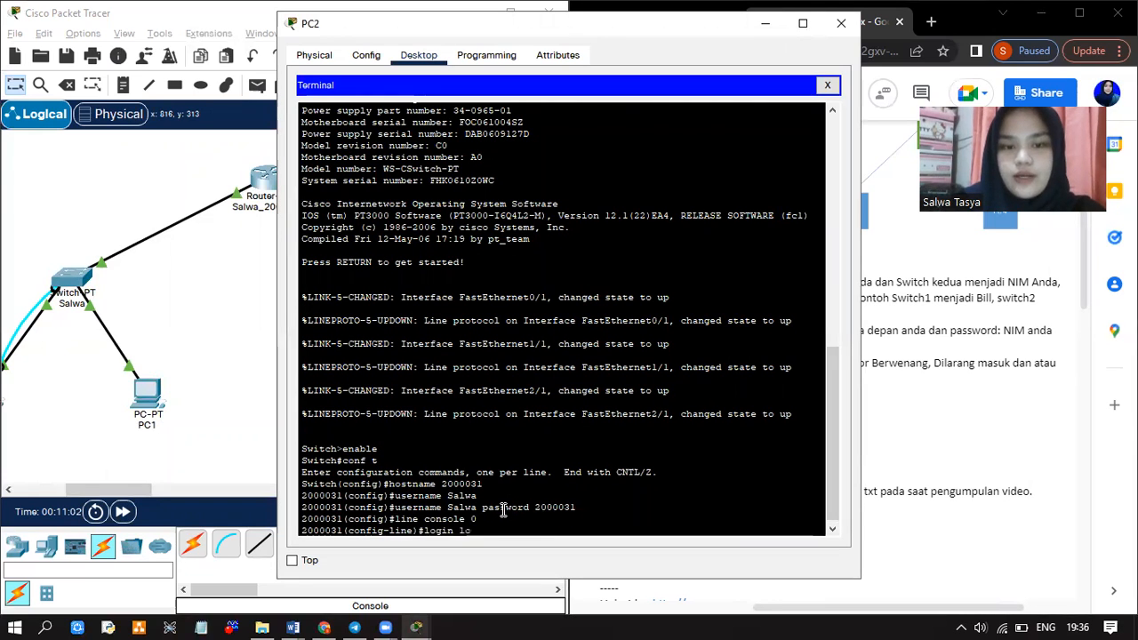
key(Return)
text(exit)
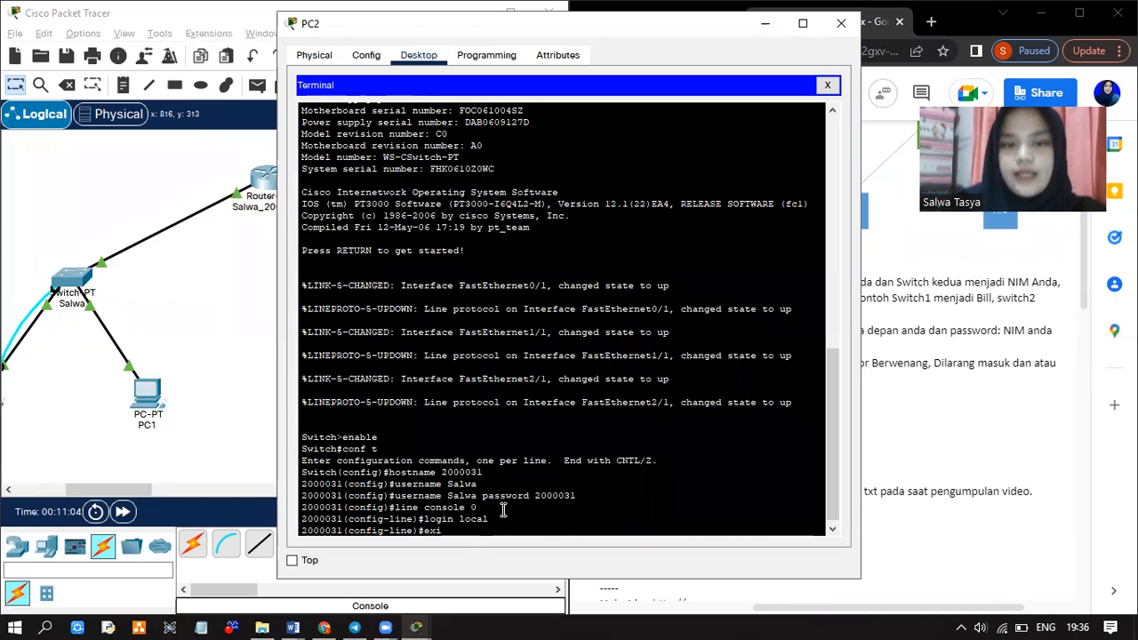
key(Return)
Add the 'Selain Administrator Berwenang…' MOTD banner, then exit twice to end the session
text(banner motd)
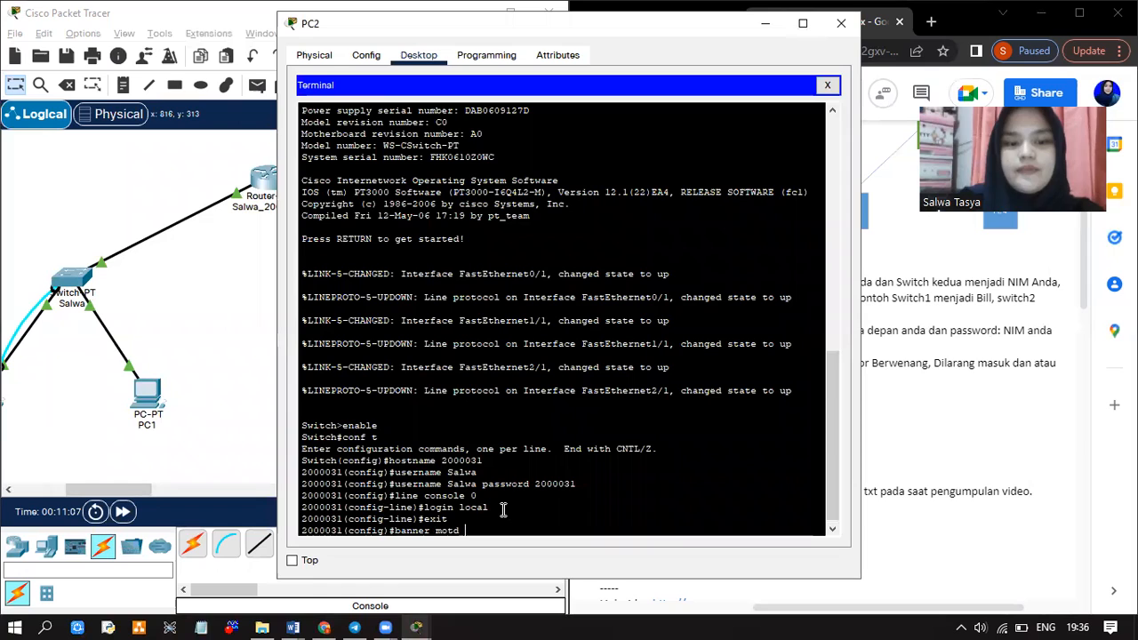
text( #Selain)
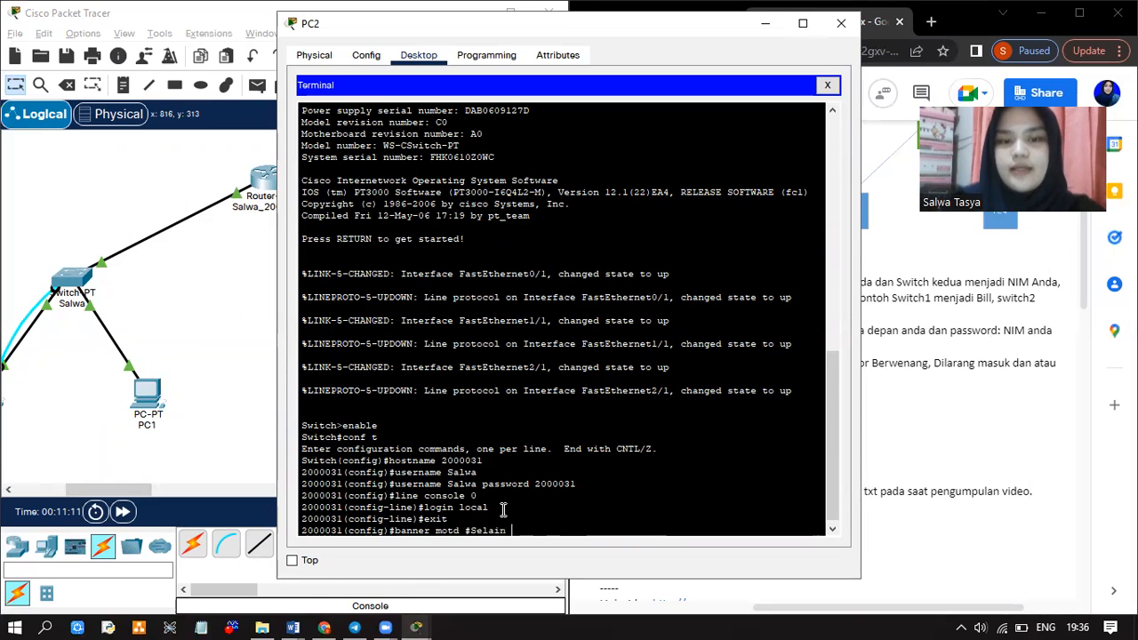
text( Administ)
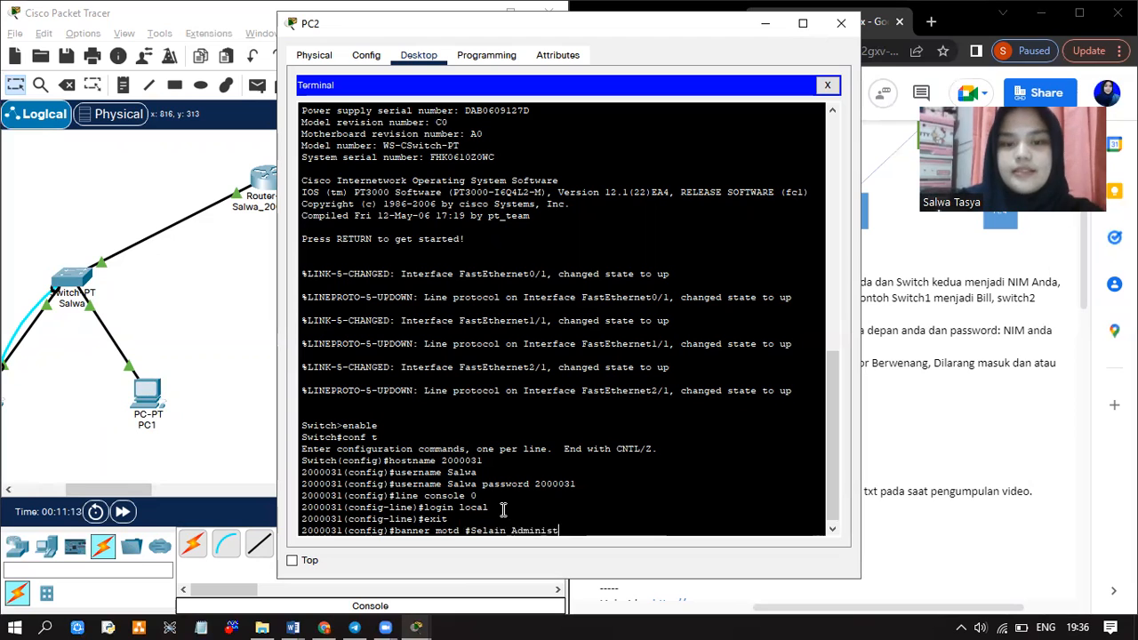
text(rator Berwenang, Dilarang masuk dan atau meng)
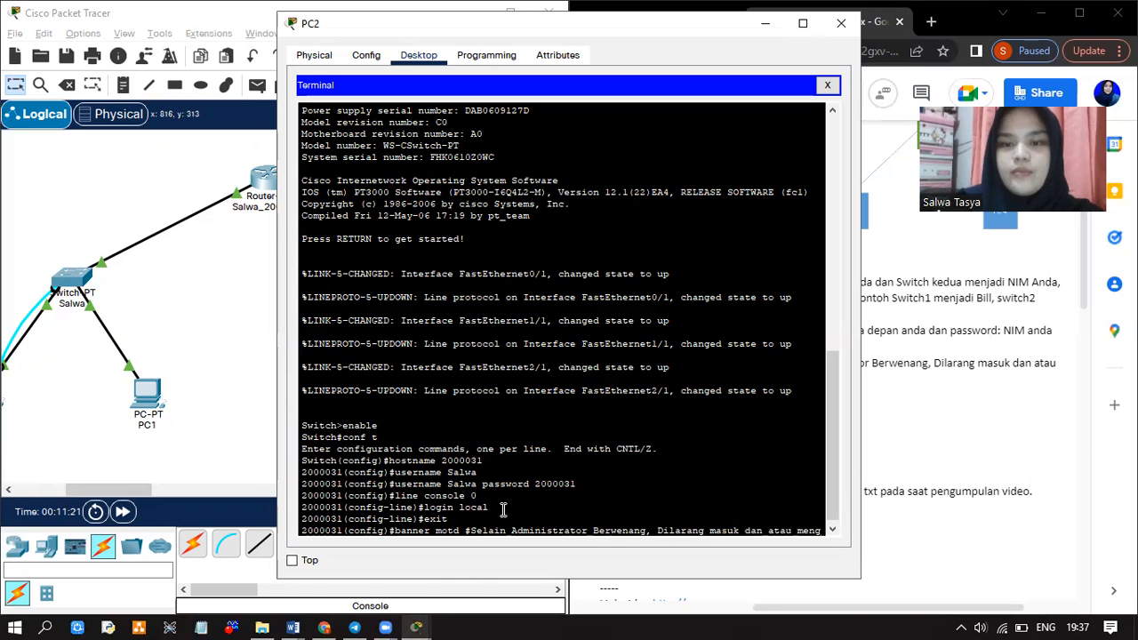
text(ubah konfigurasi)
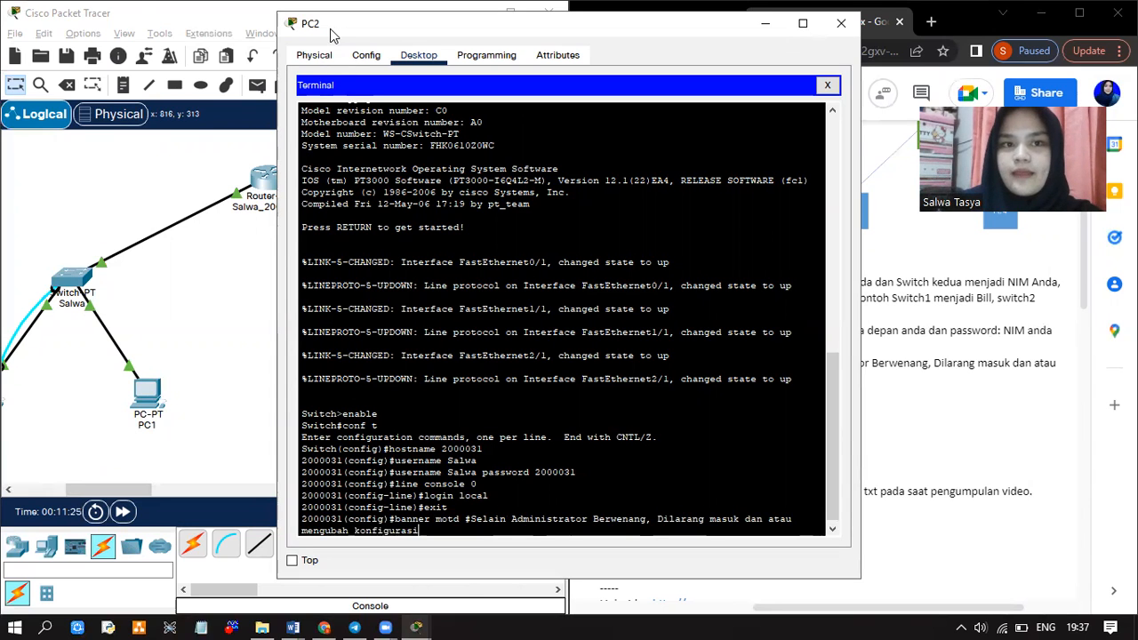
drag(331, 34, 143, 23)
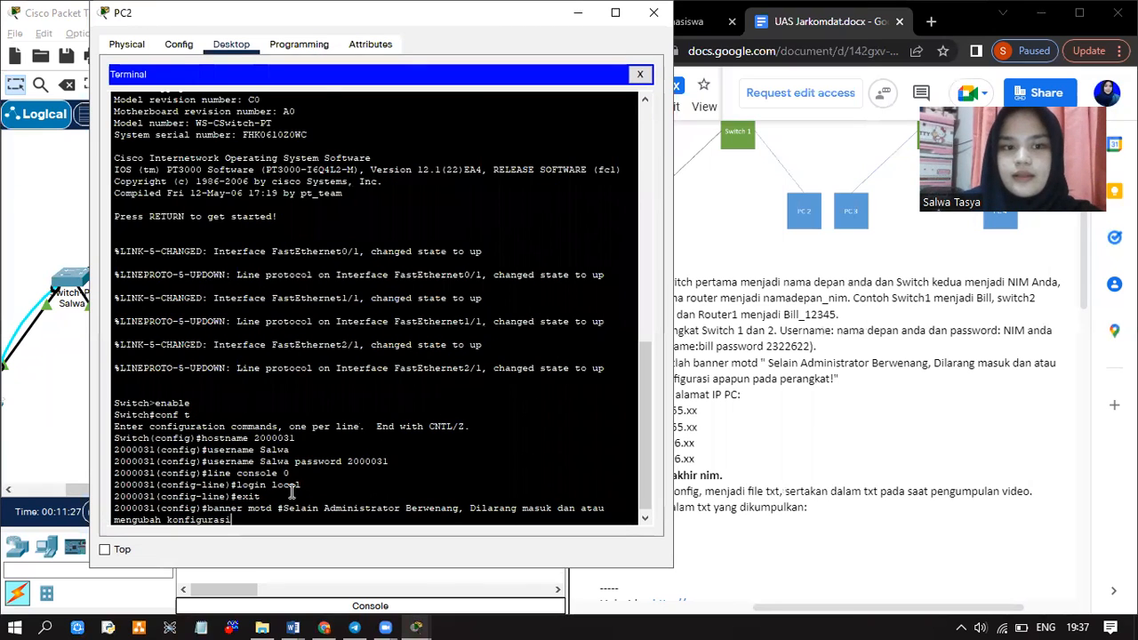
text(ap)
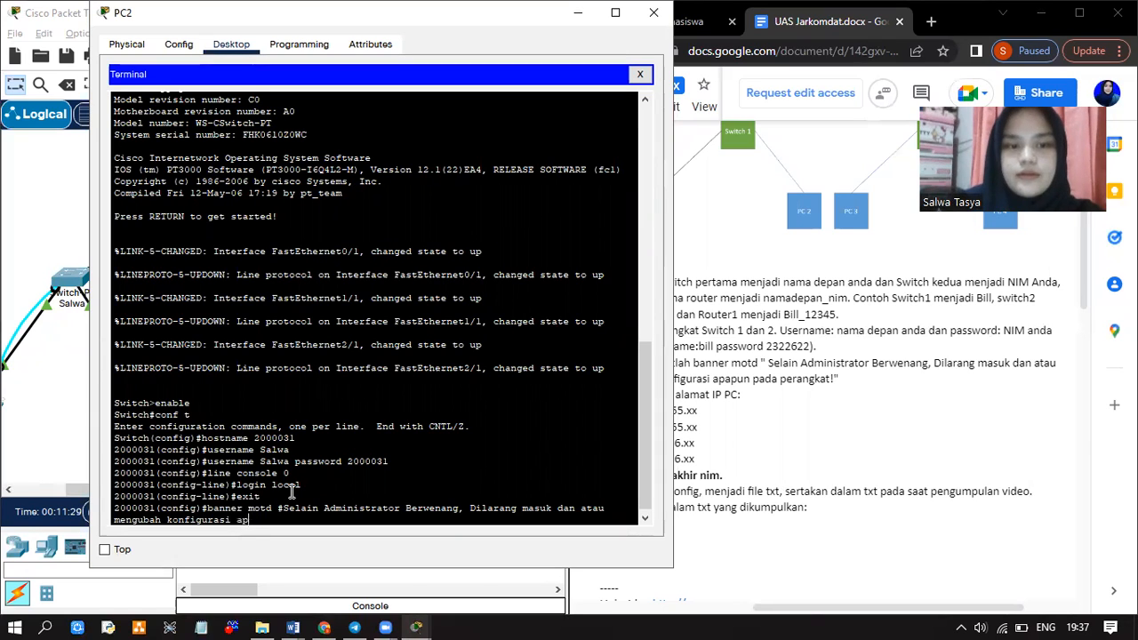
text(apun pada )
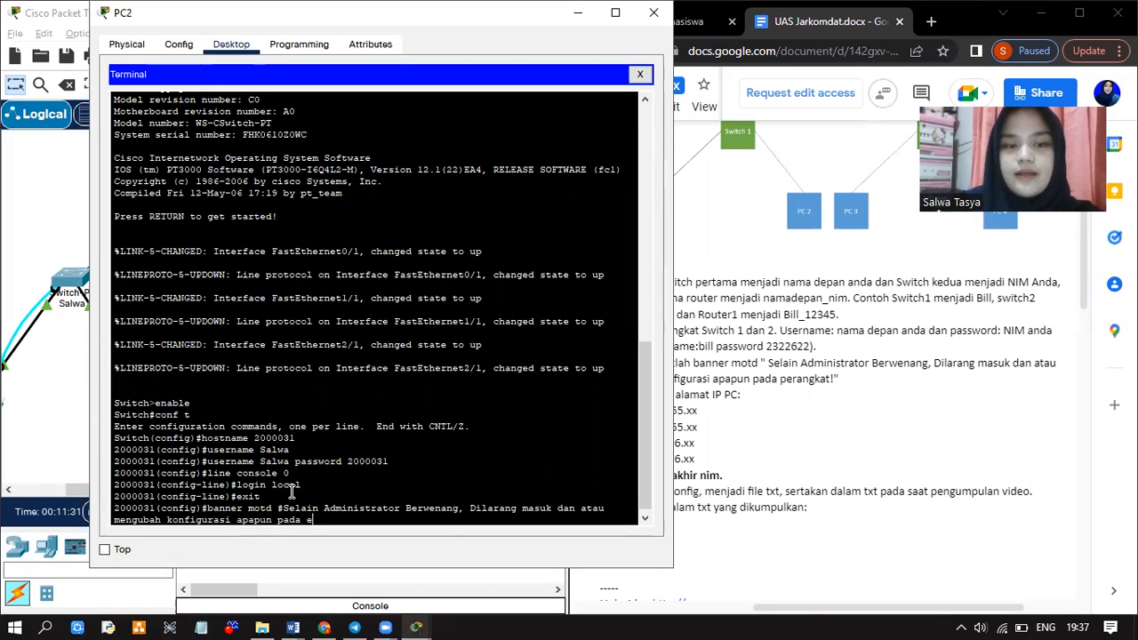
text(perangkat)
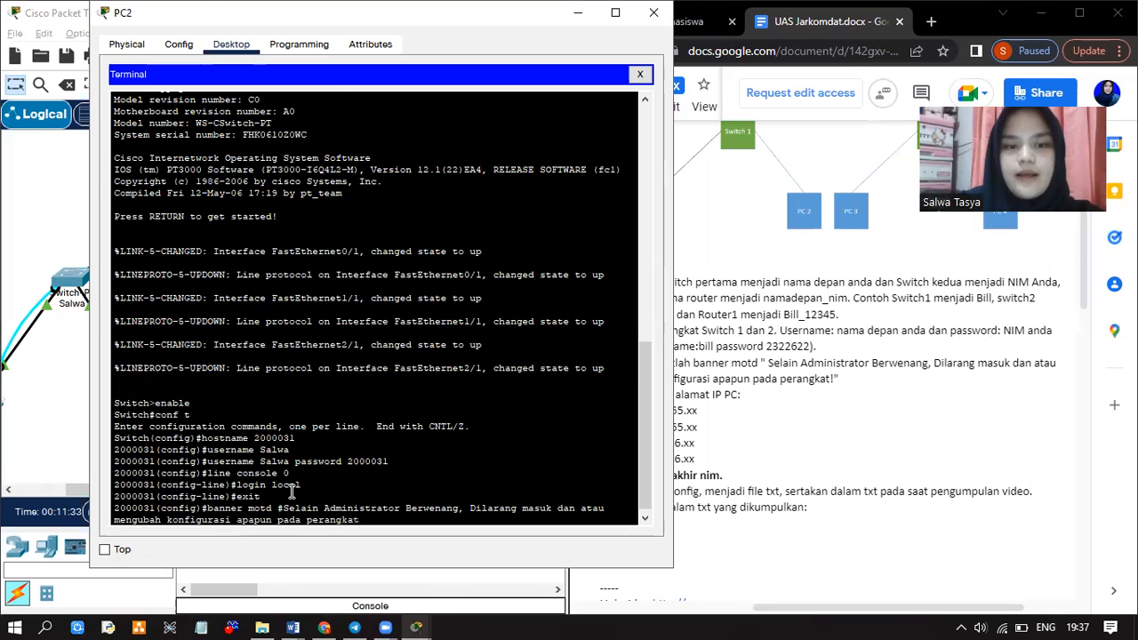
text(!)
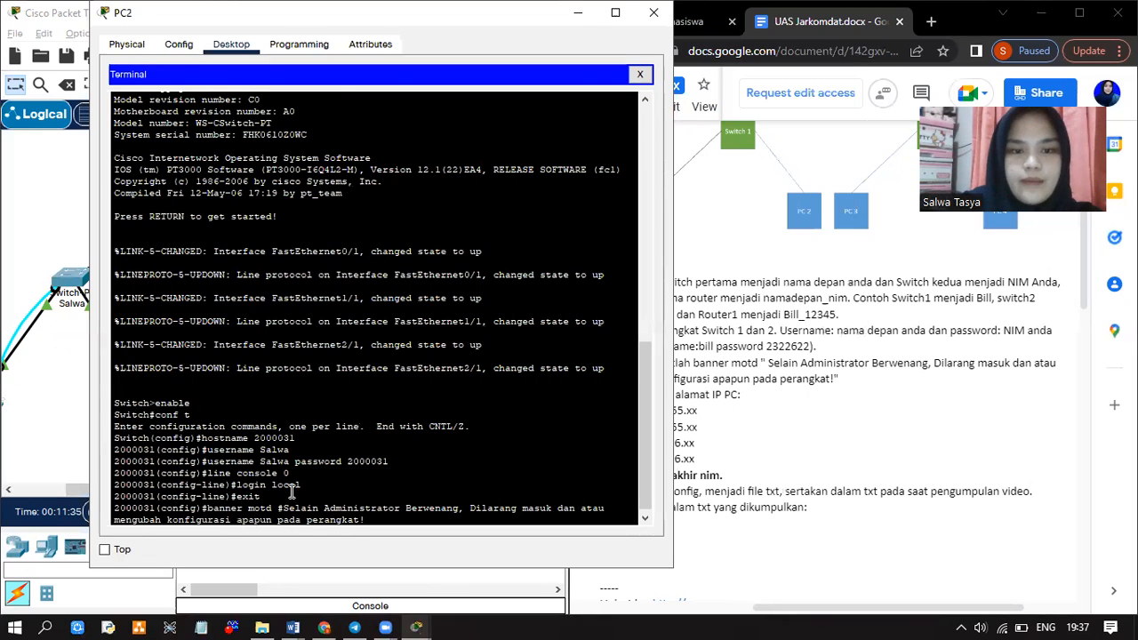
text(#)
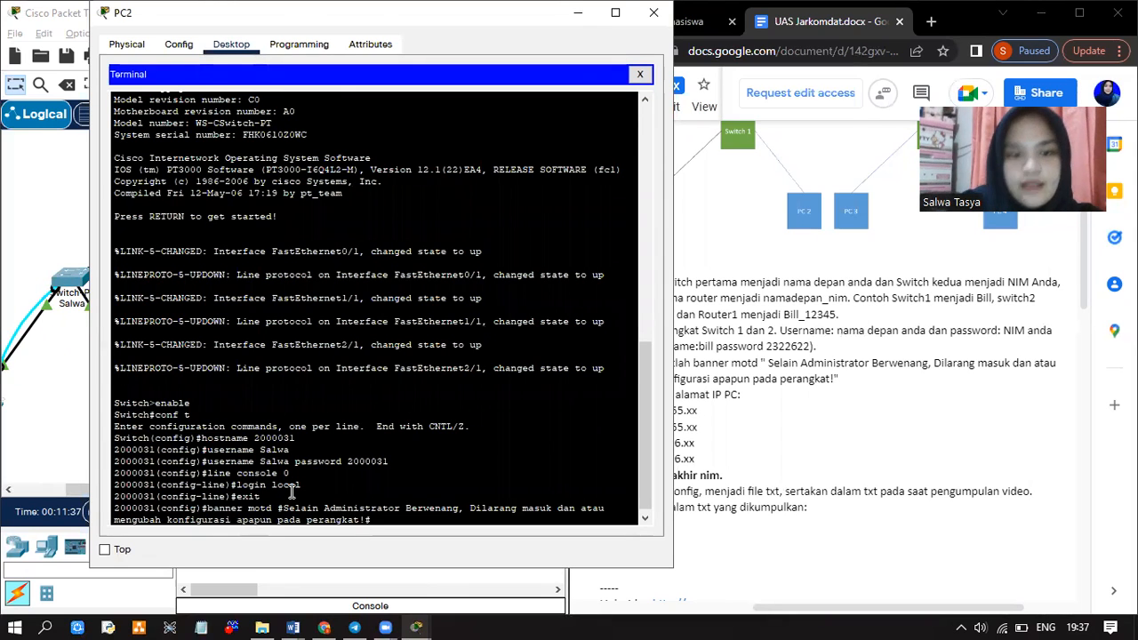
key(Return)
text(exit)
key(Return)
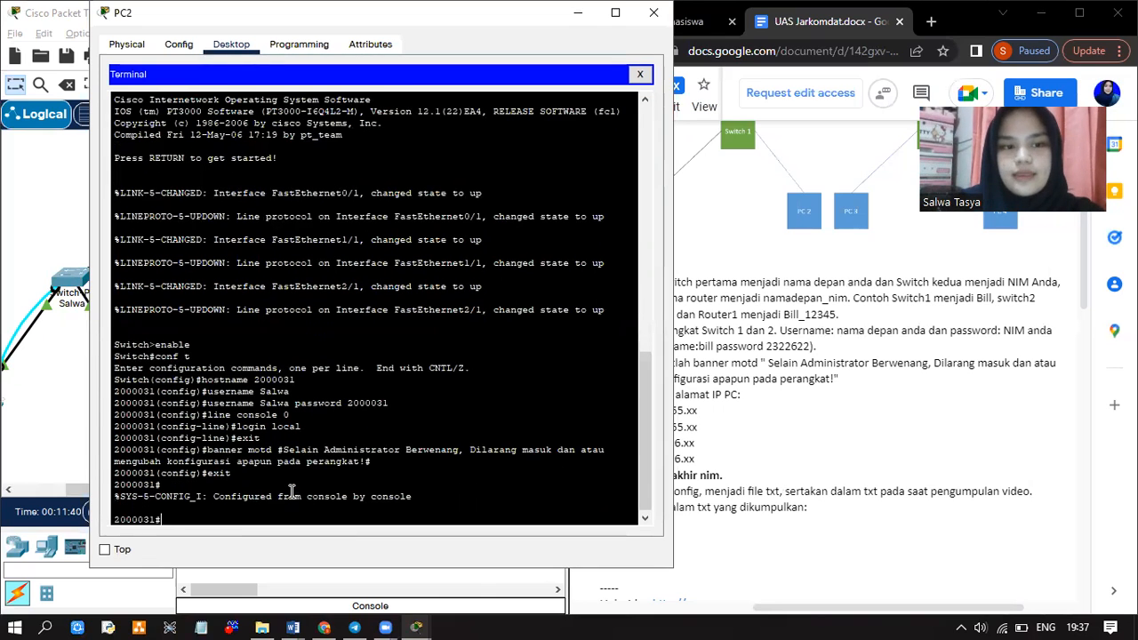
text(exit)
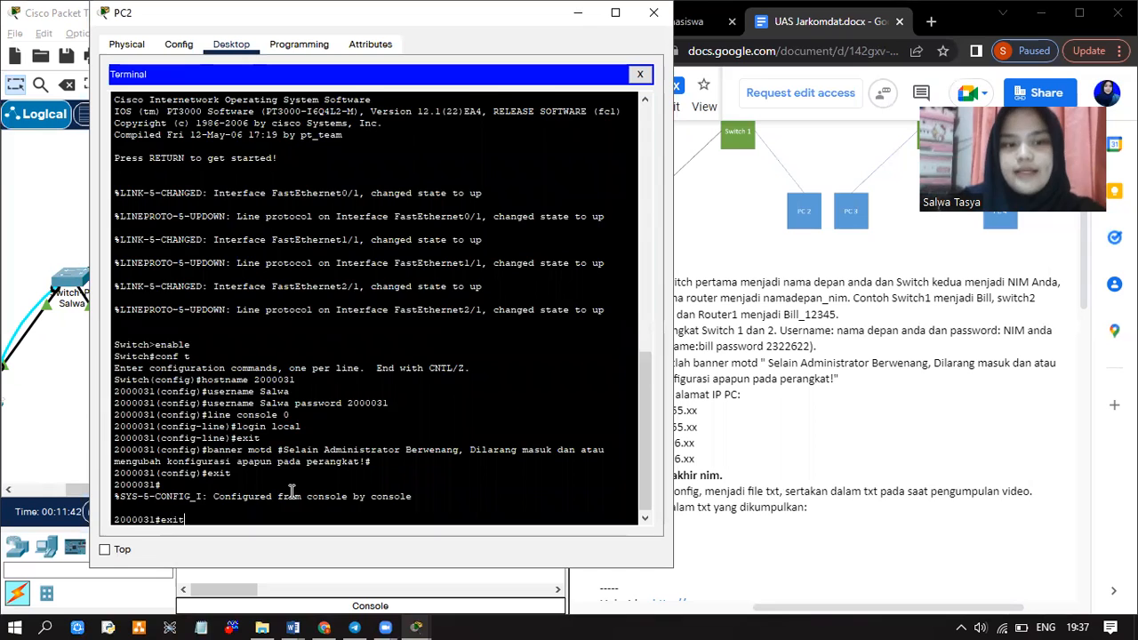
key(Return)
key(Return)
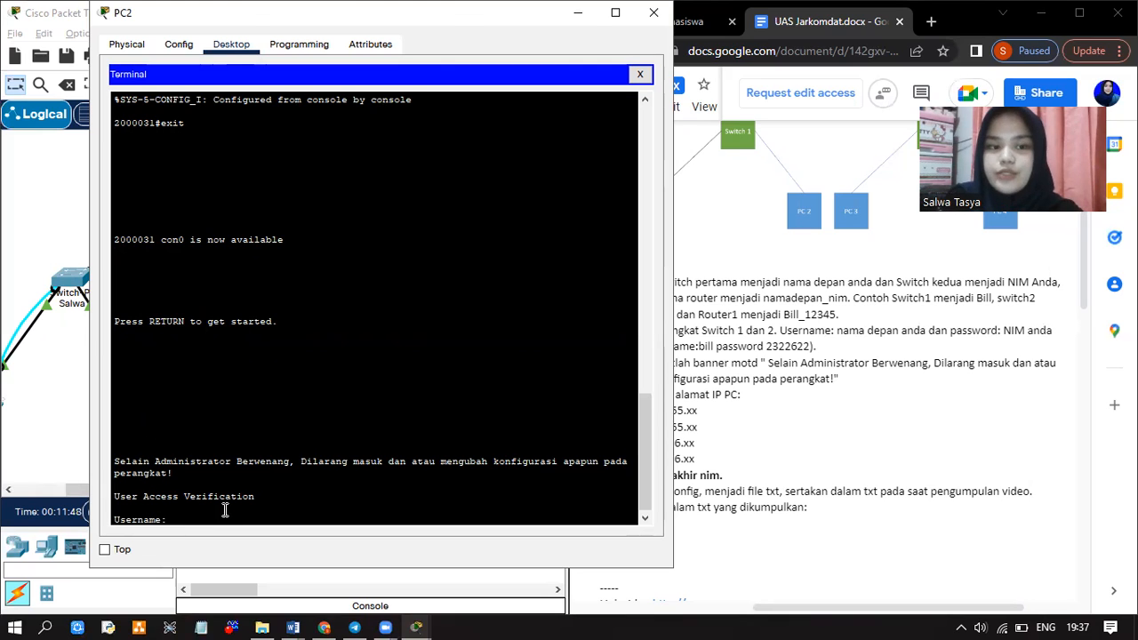
Log in with the local account to verify access, then close PC2's window
text(Sa)
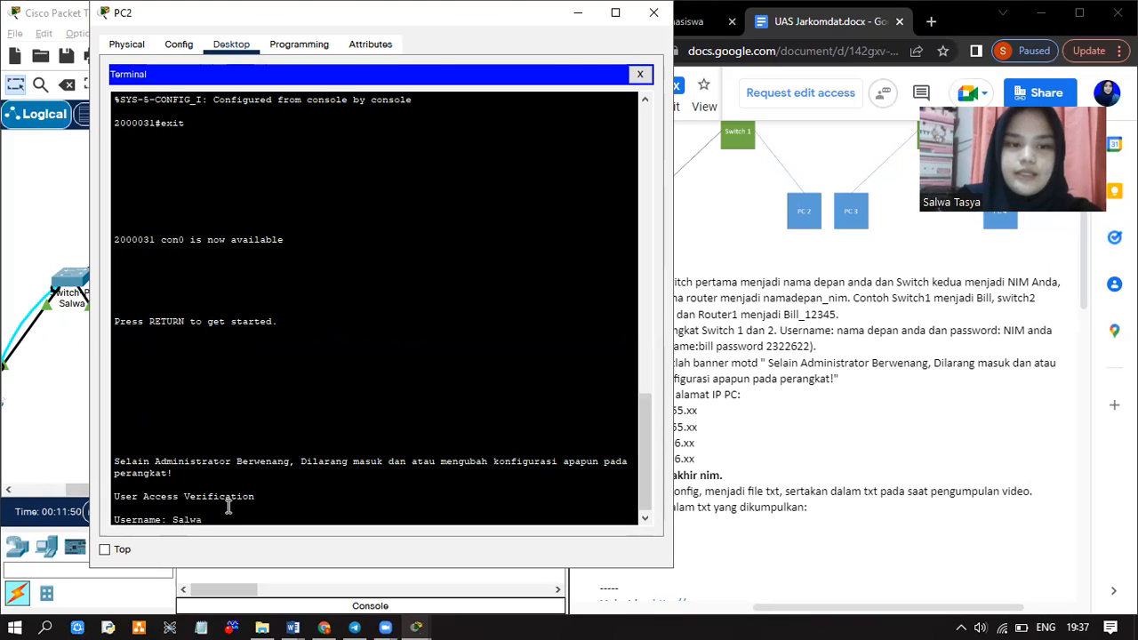
text(lwa)
key(Return)
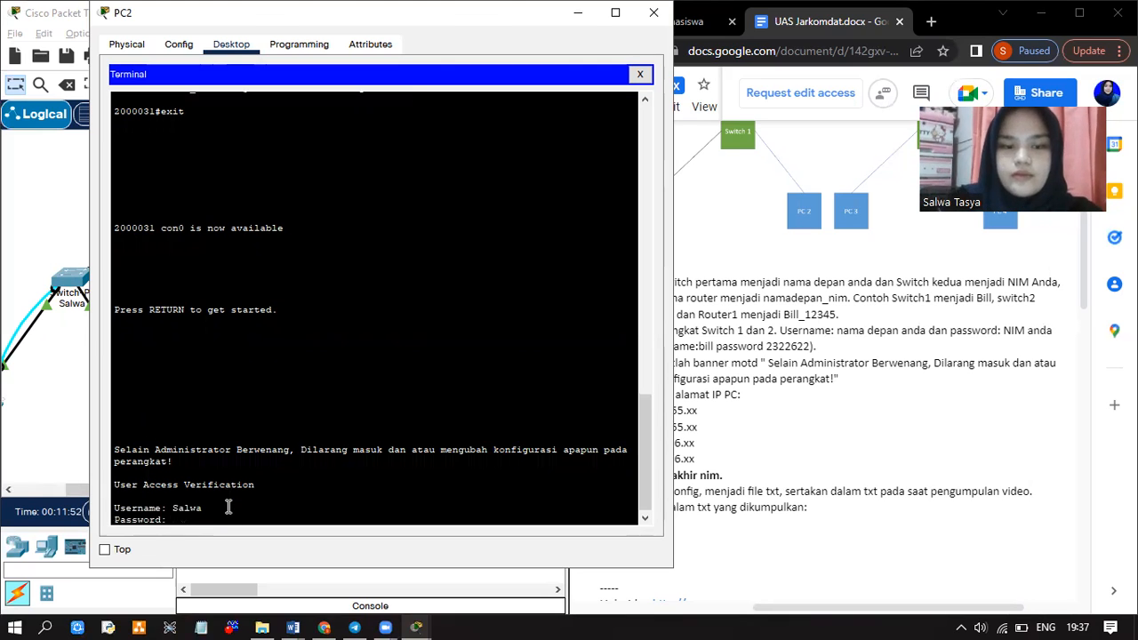
key(Return)
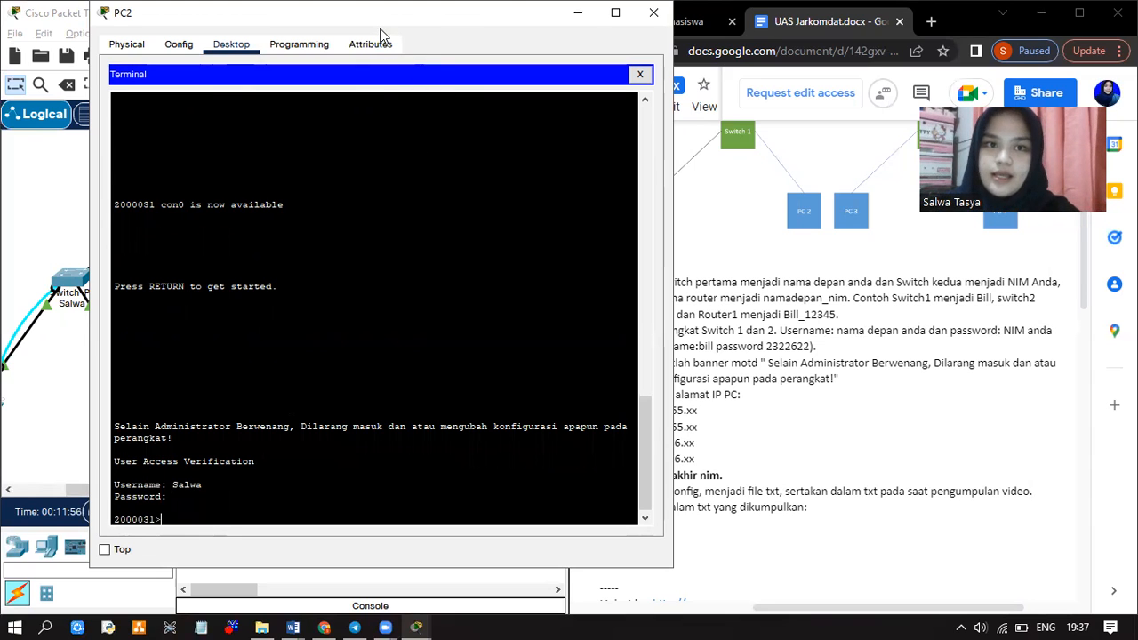
drag(375, 15, 371, 44)
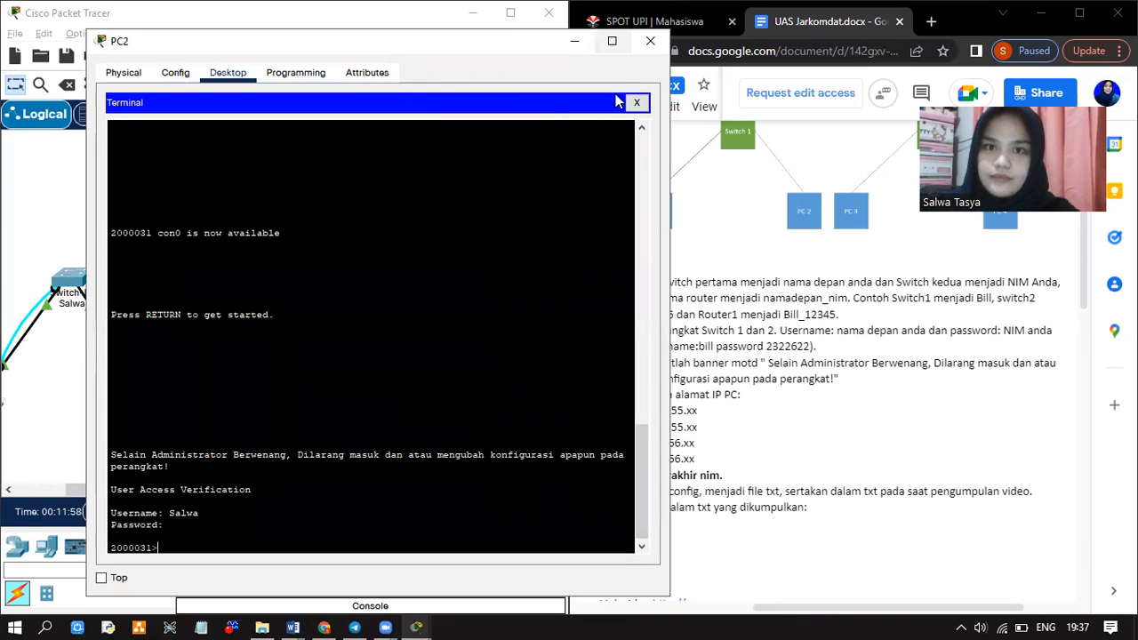
click(651, 42)
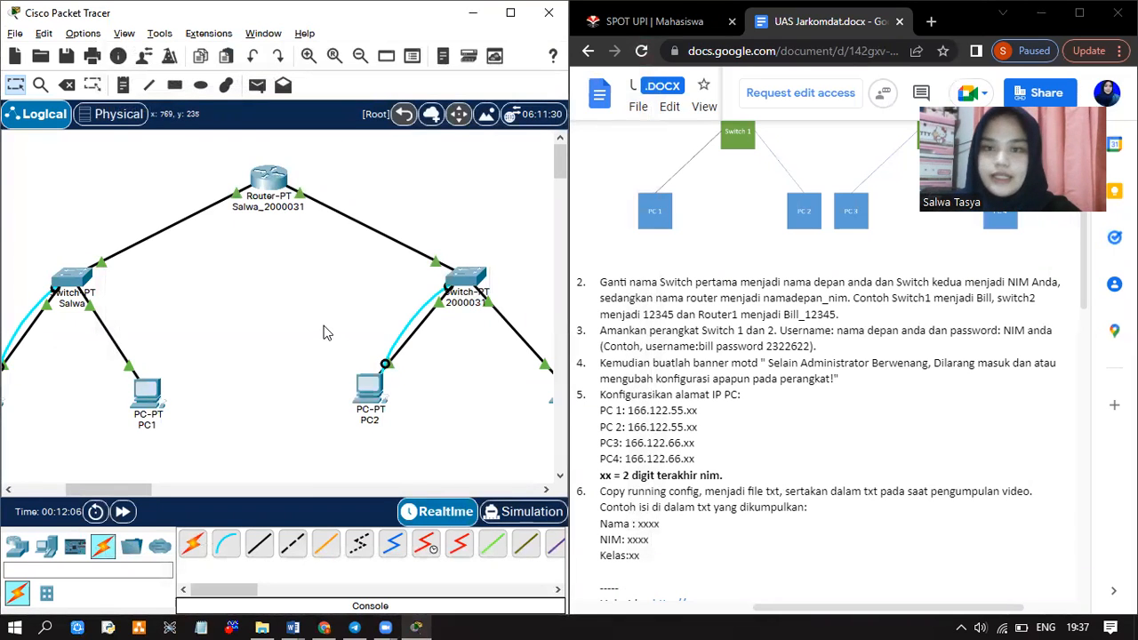
Rename PC3 to PC4 and PC2 to PC3
scroll(323, 333, left, 1)
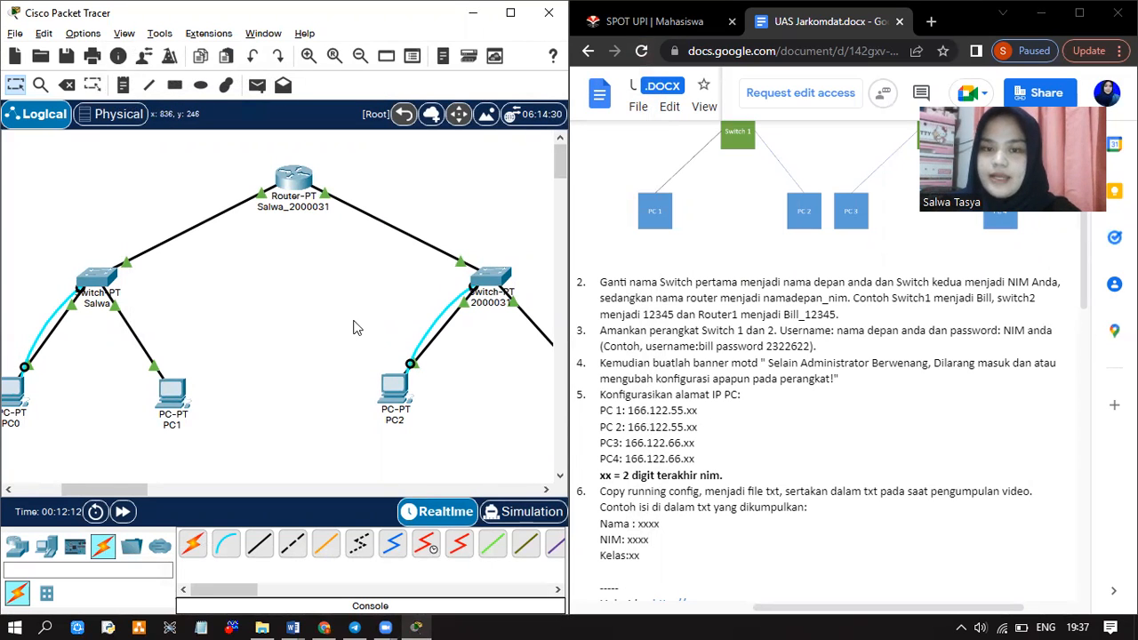
scroll(304, 317, left, 3)
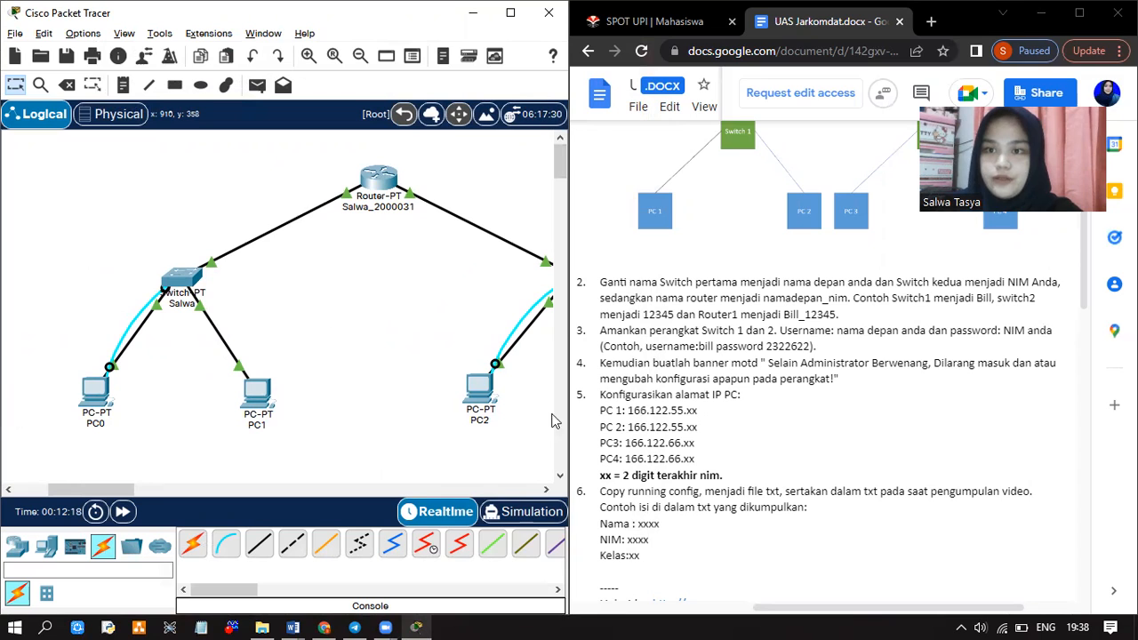
scroll(488, 409, right, 3)
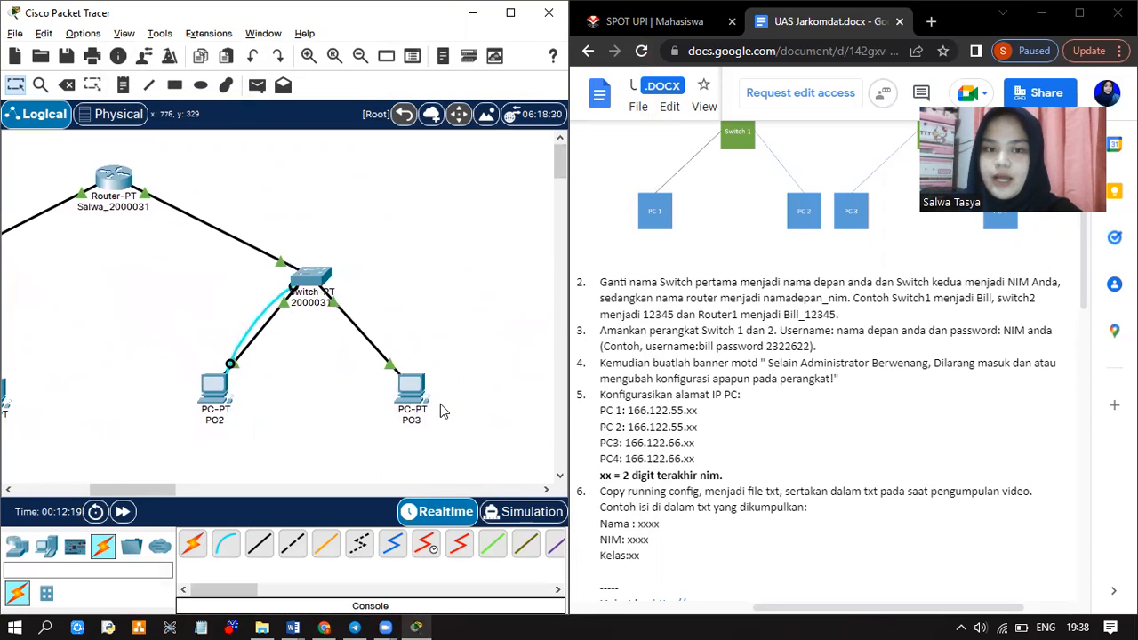
click(414, 421)
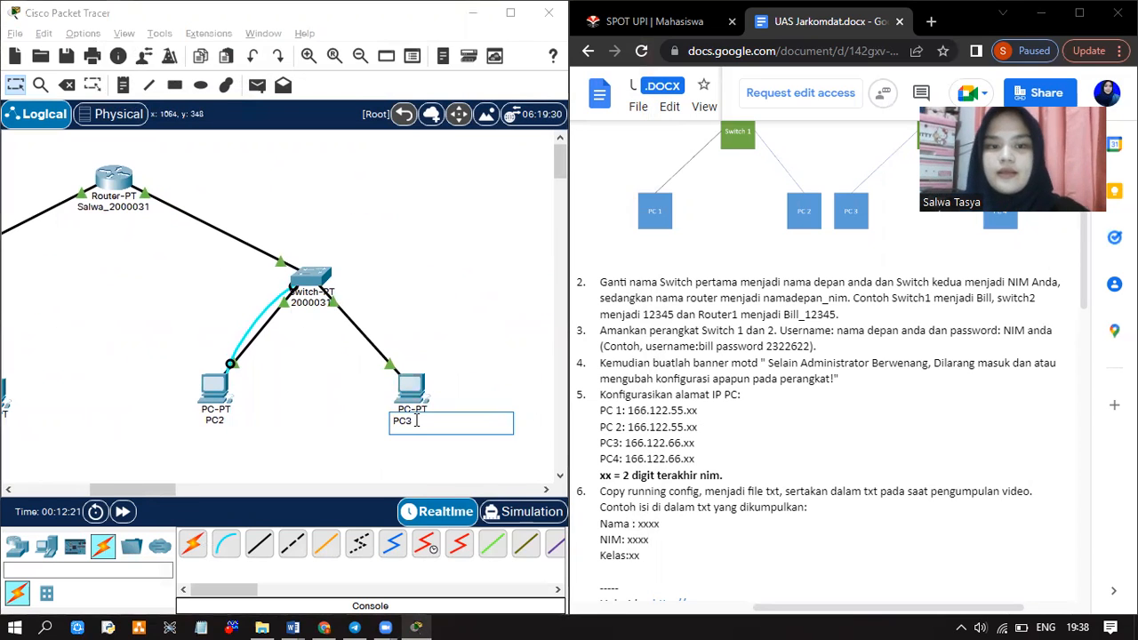
text(4)
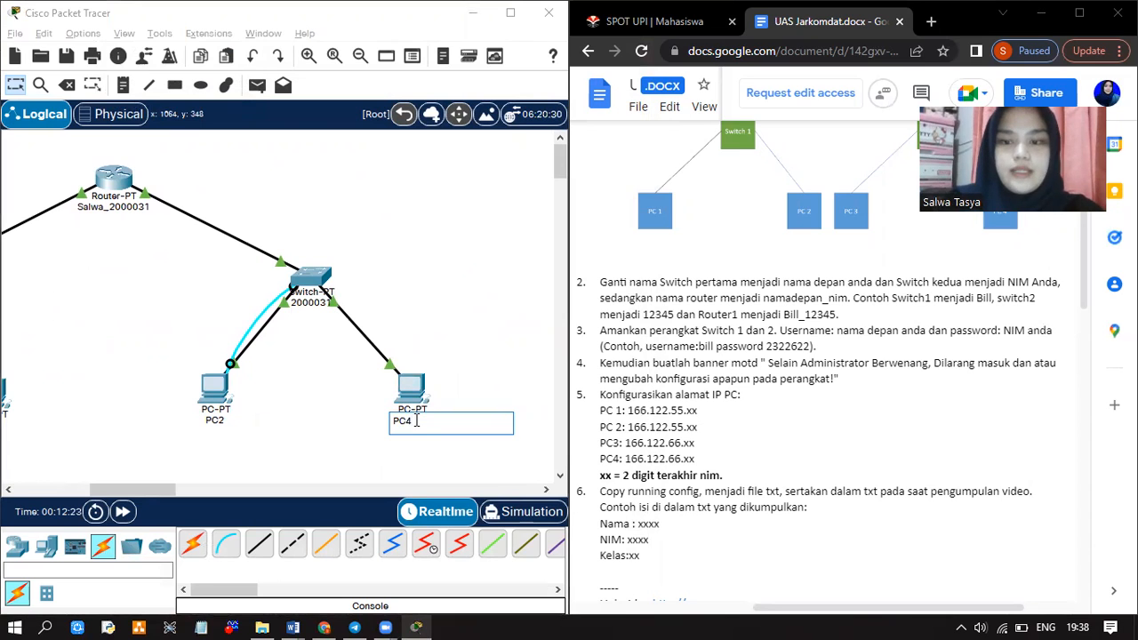
key(Return)
click(218, 421)
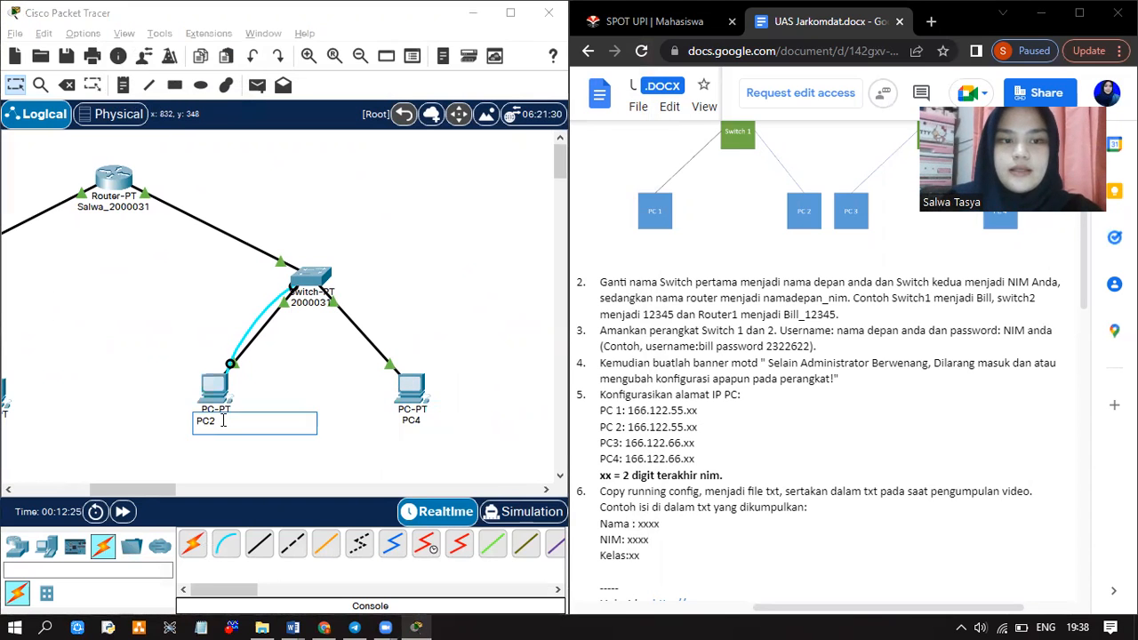
key(BackSpace)
text(3)
key(Return)
Rename PC1 to PC2 and PC0 to PC1
scroll(222, 421, left, 4)
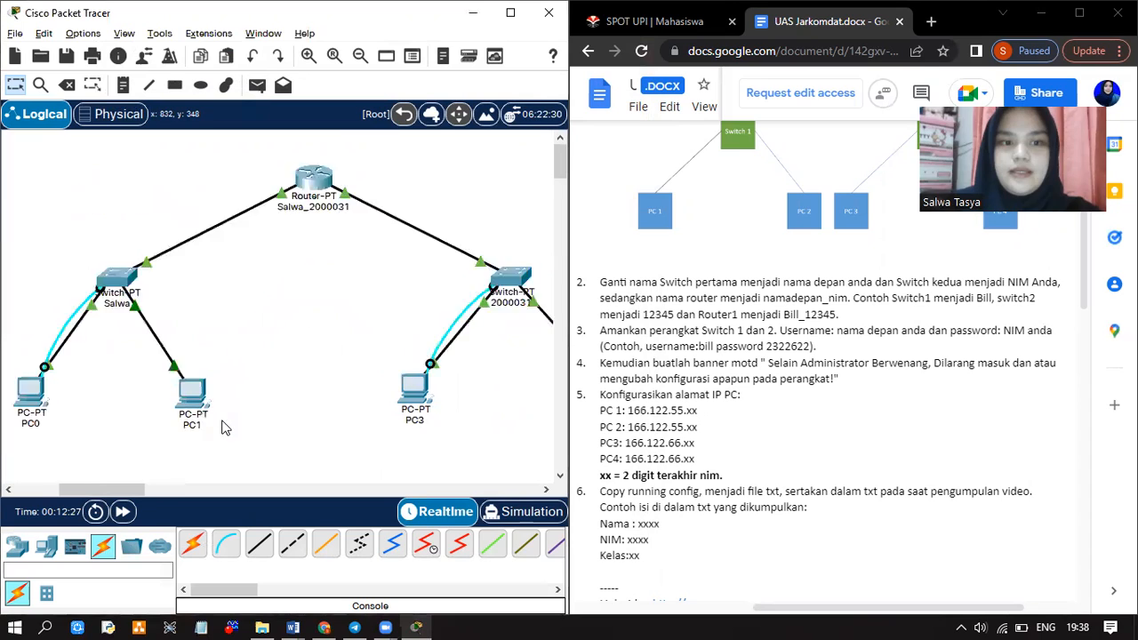
click(365, 427)
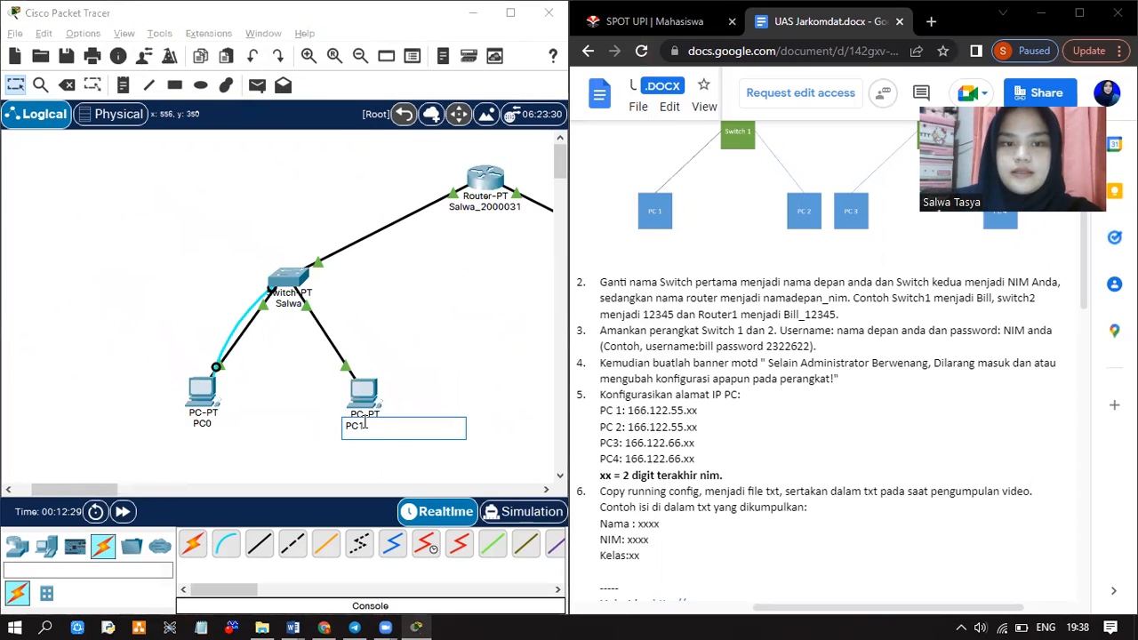
text(2)
key(BackSpace)
key(BackSpace)
text(2)
key(Return)
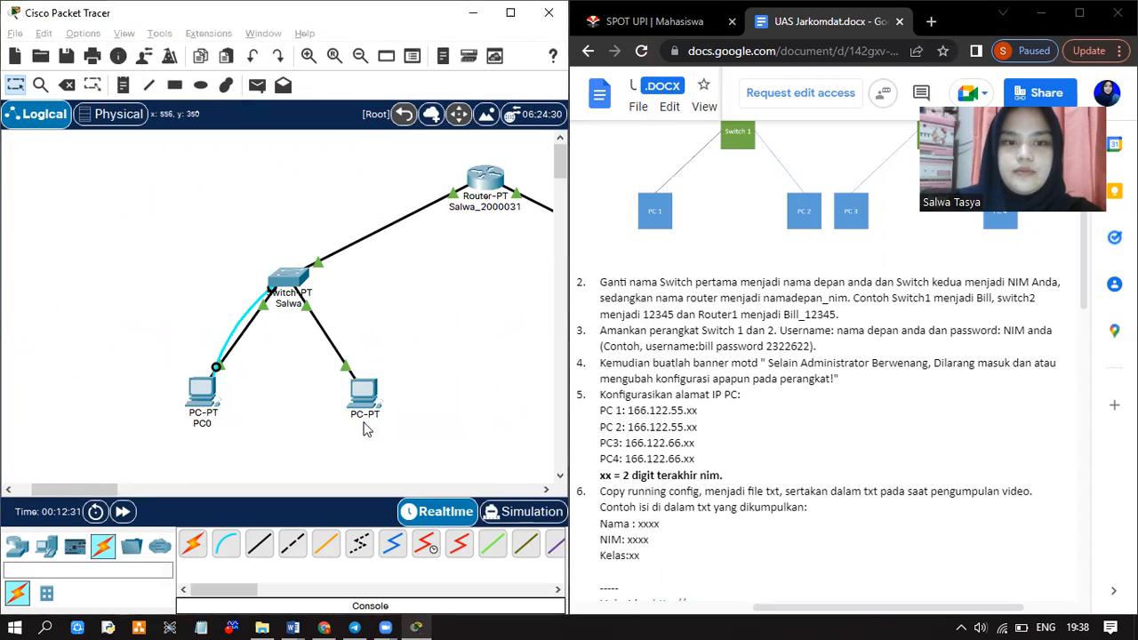
click(202, 423)
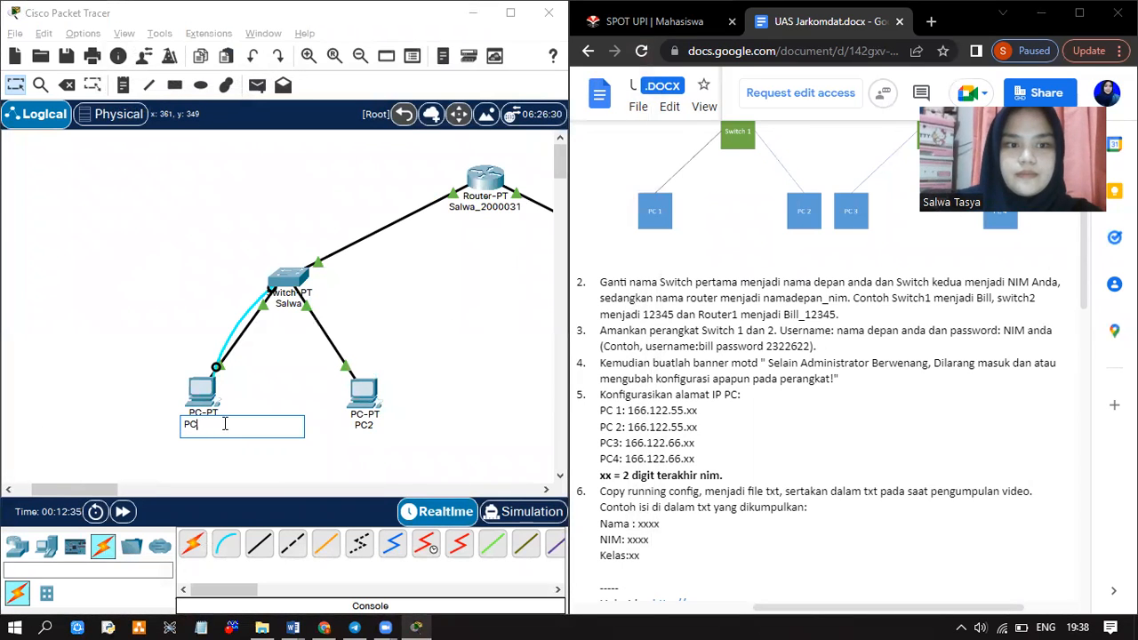
text(1)
key(Return)
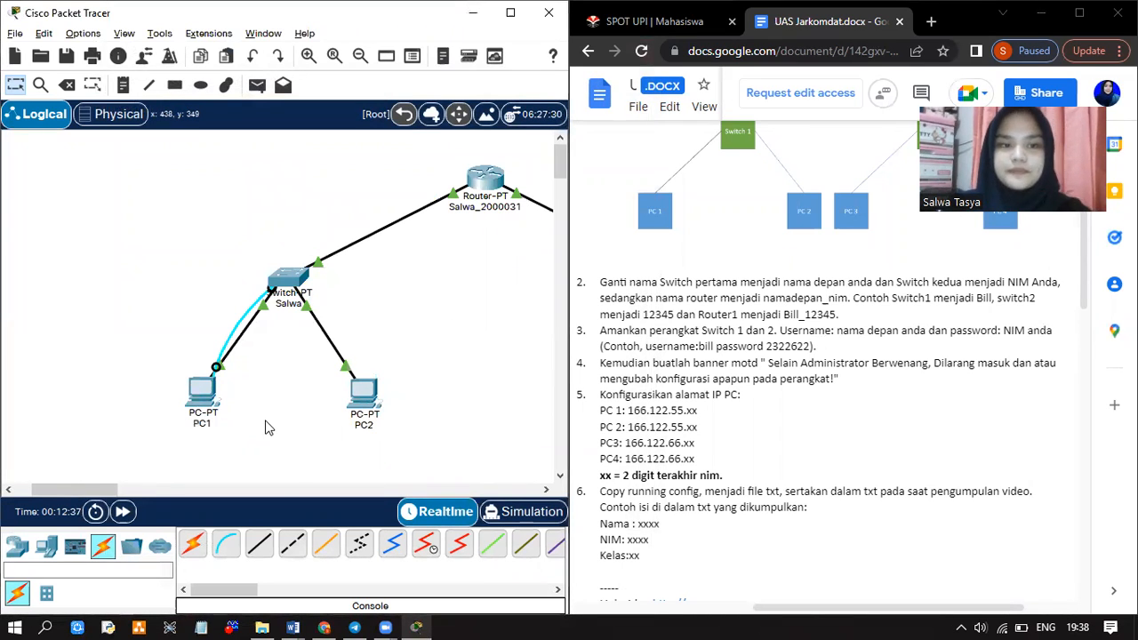
click(203, 398)
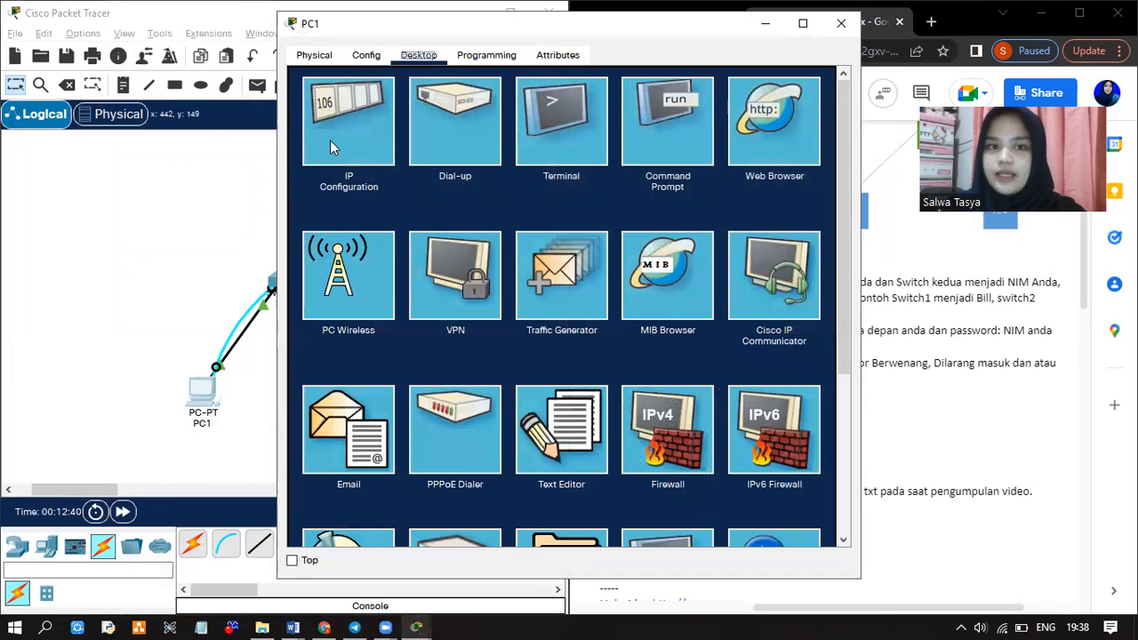
Give PC1 the IPv4 address 166.122.55.31 with subnet mask 255.255.255.0
click(330, 139)
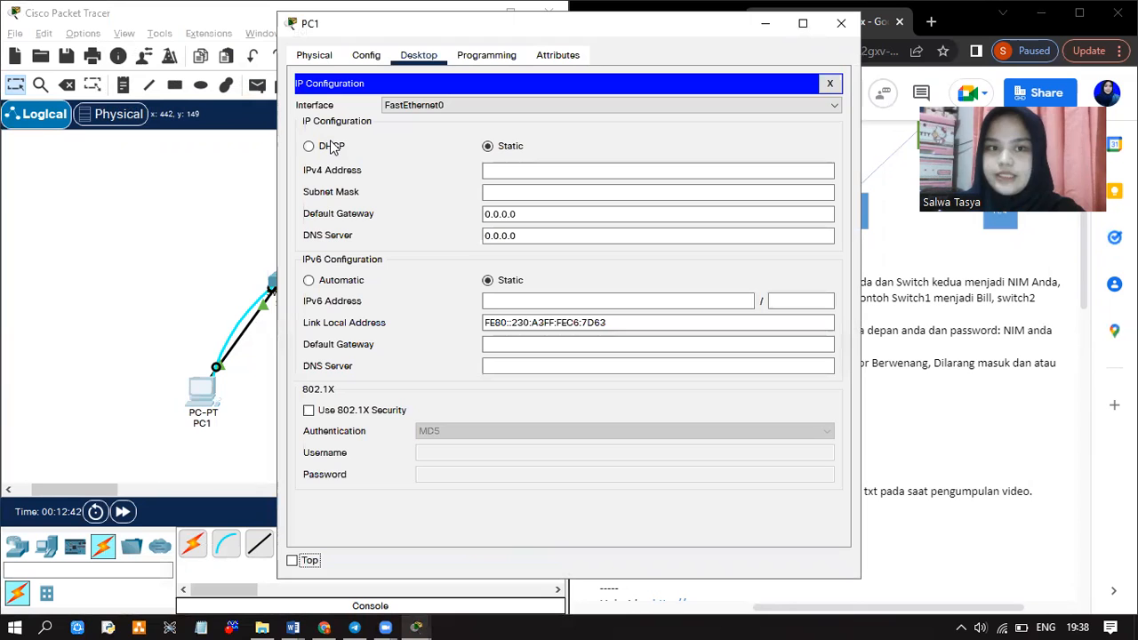
click(525, 171)
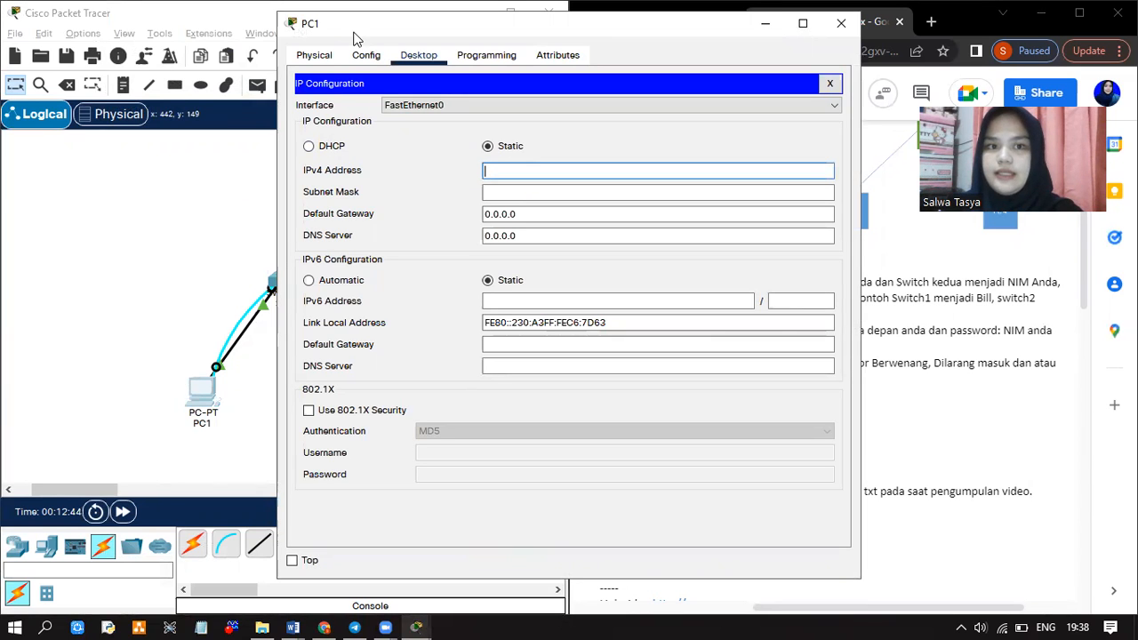
drag(353, 37, 155, 46)
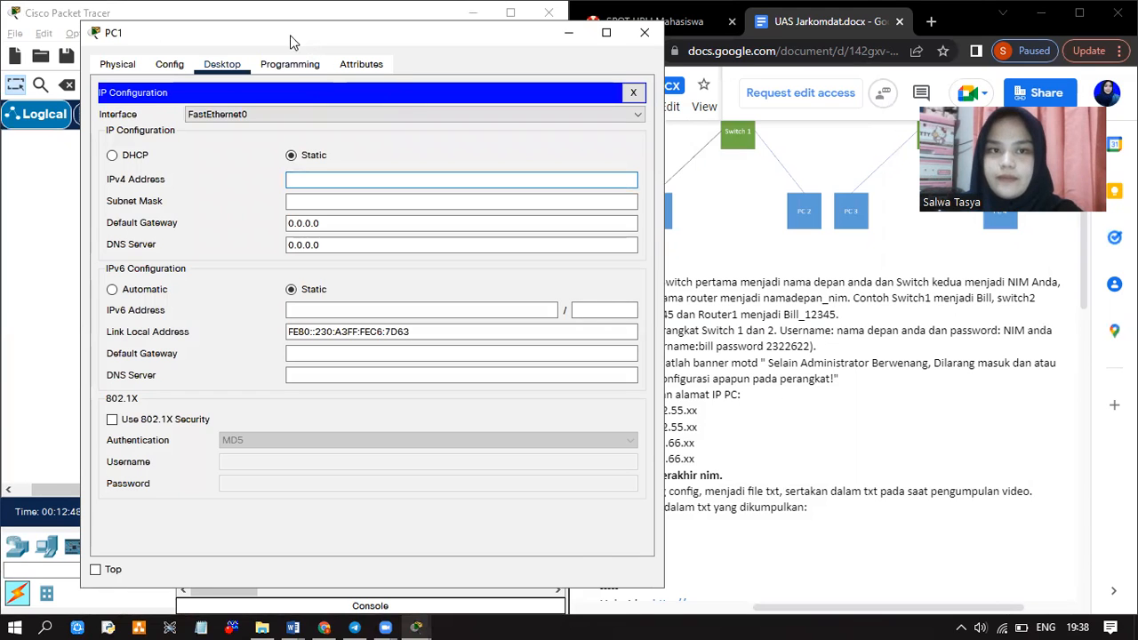
drag(290, 37, 228, 16)
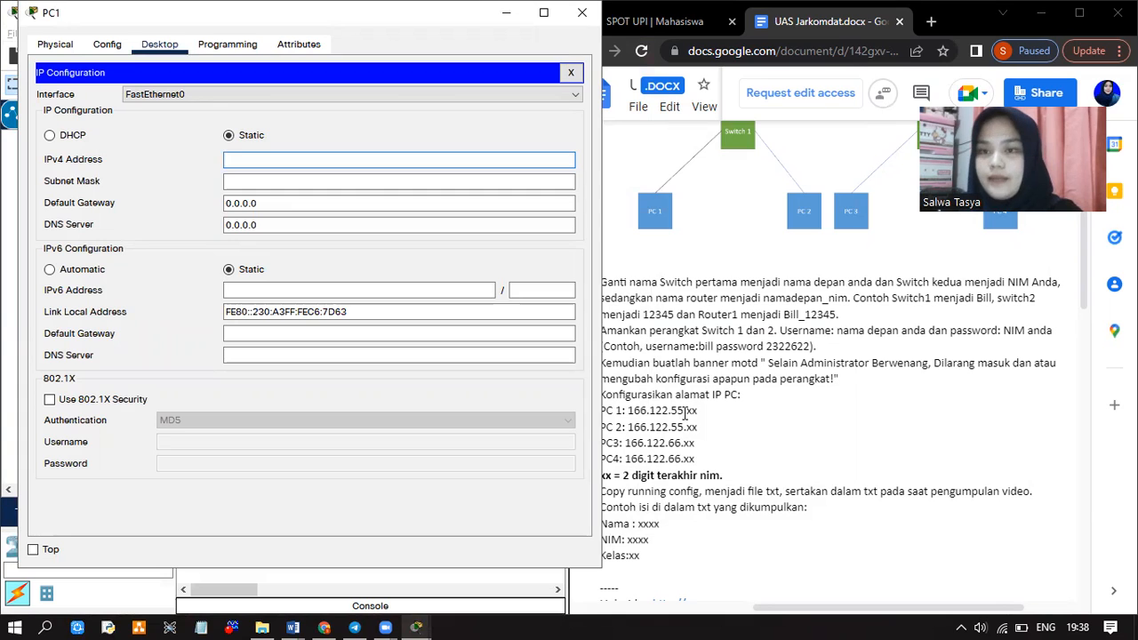
scroll(686, 410, down, 1)
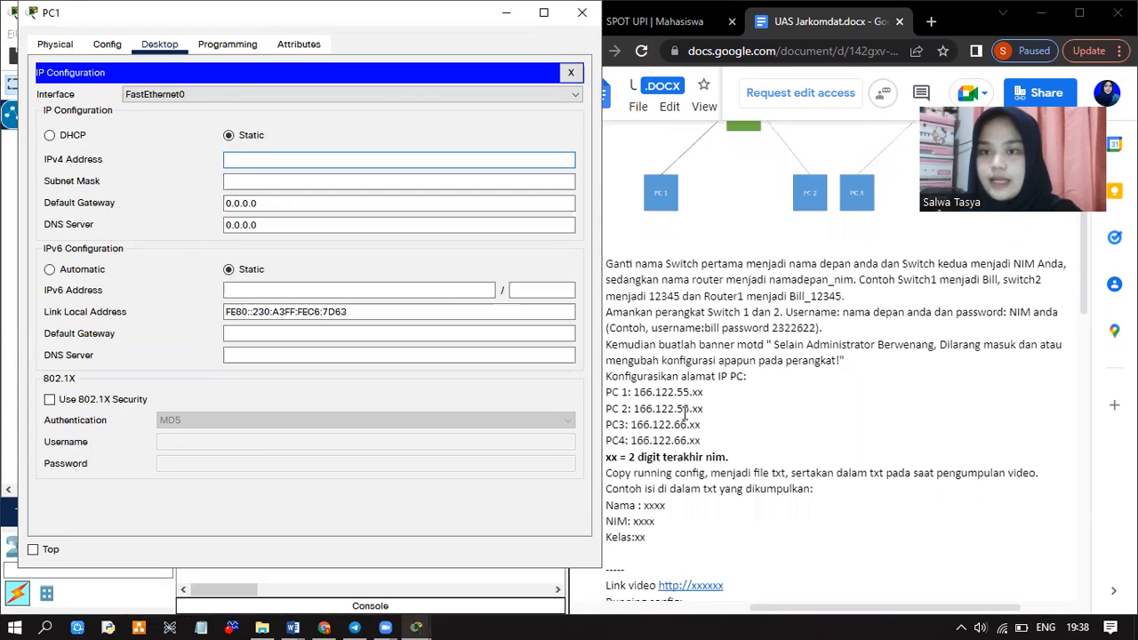
click(334, 137)
text(1)
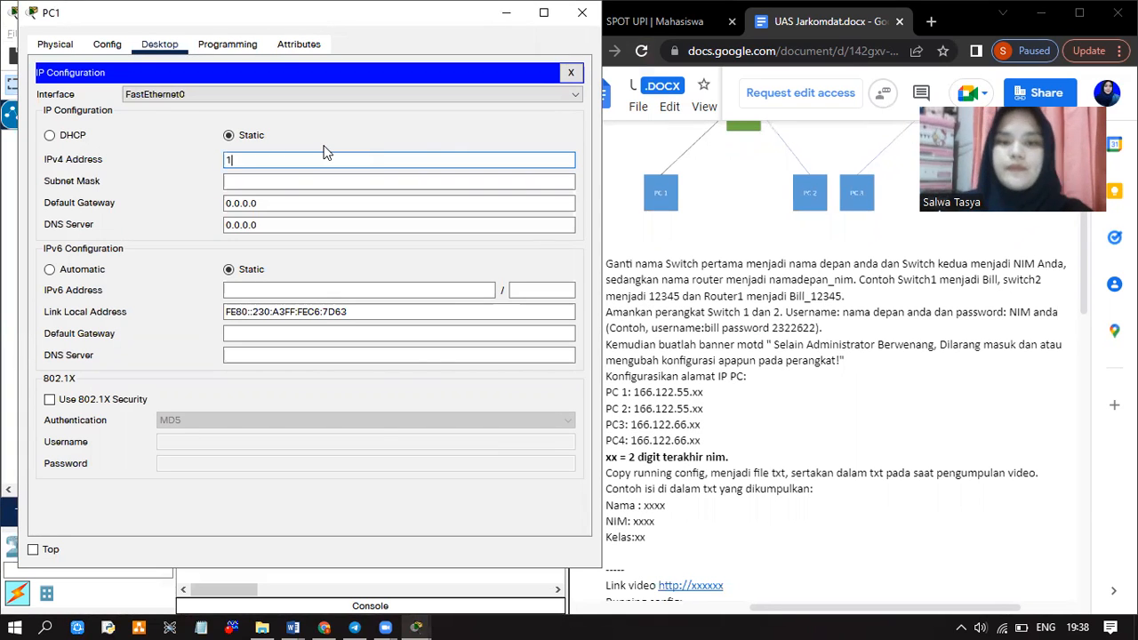
text(66.122.5)
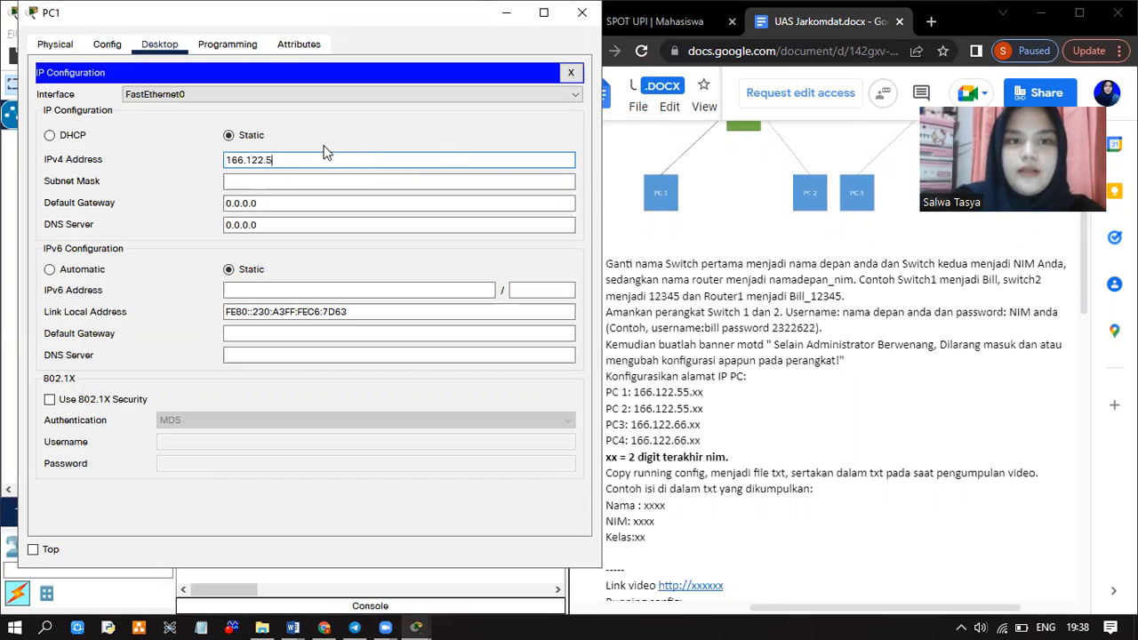
text(5.31)
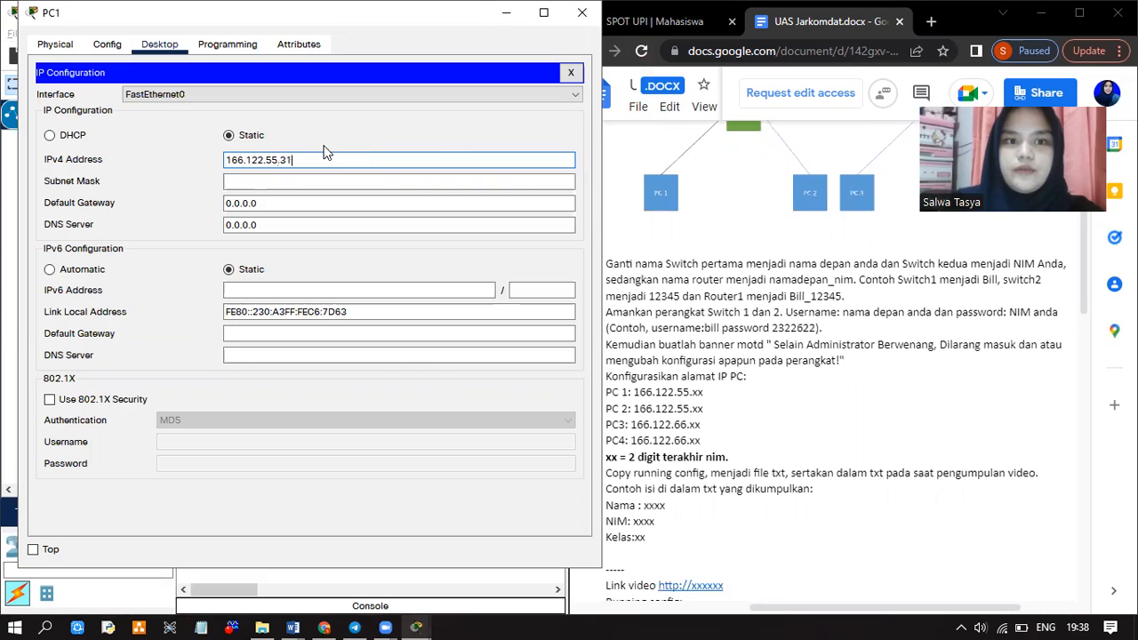
click(271, 182)
click(272, 184)
key(BackSpace)
text(255)
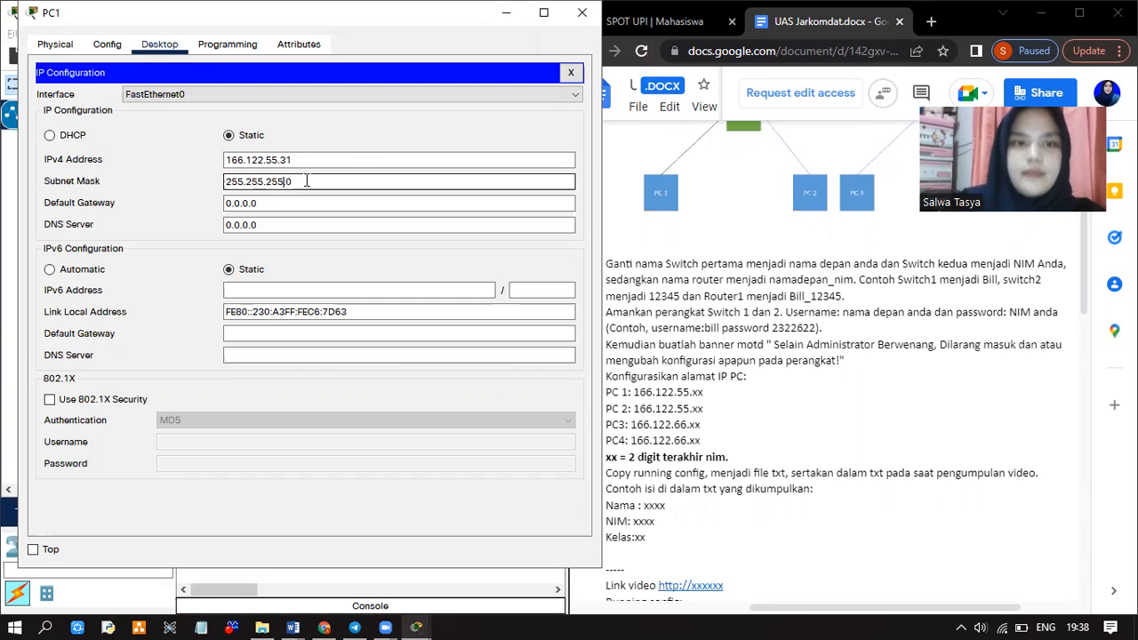
Set PC1's default gateway to 166.122.55.1 and close its window
drag(270, 202, 227, 205)
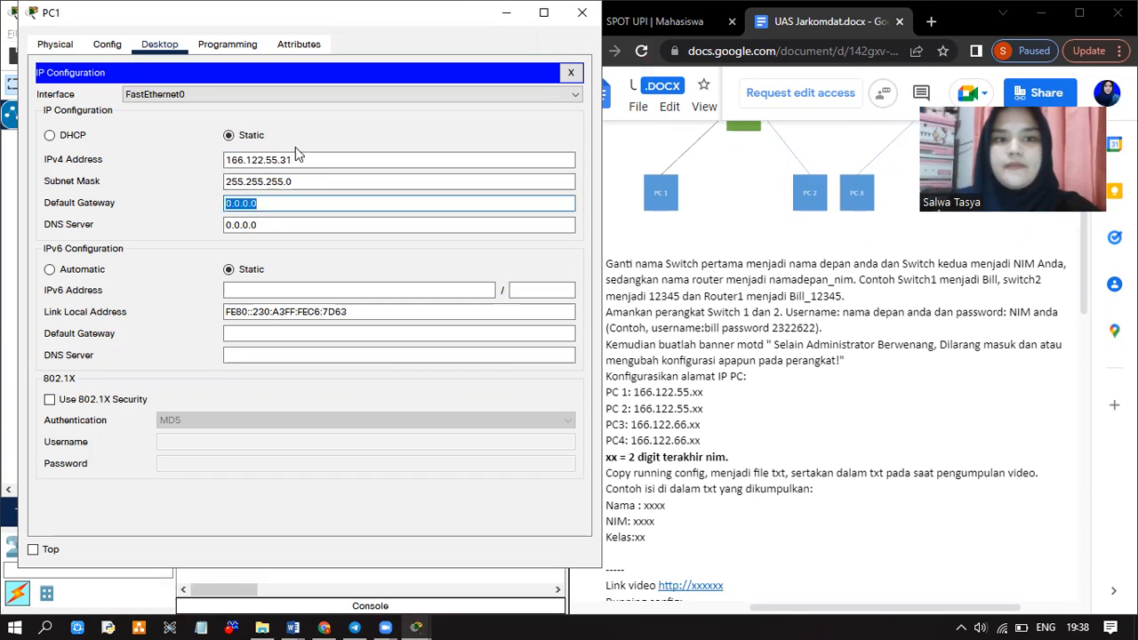
drag(306, 159, 230, 153)
key(ctrl+c)
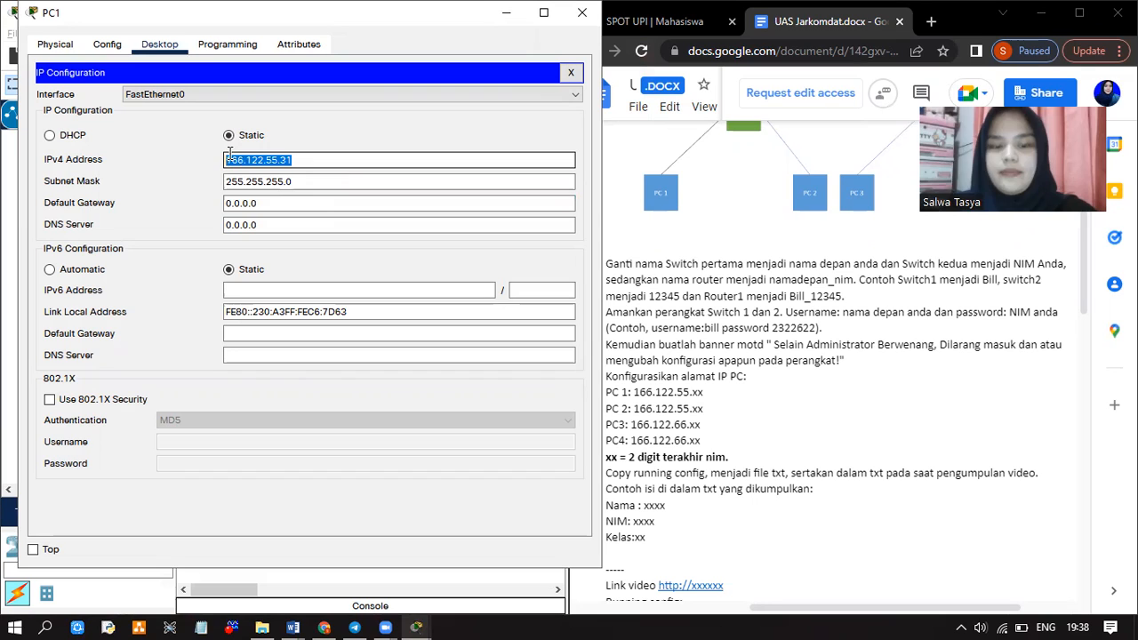
drag(270, 204, 192, 205)
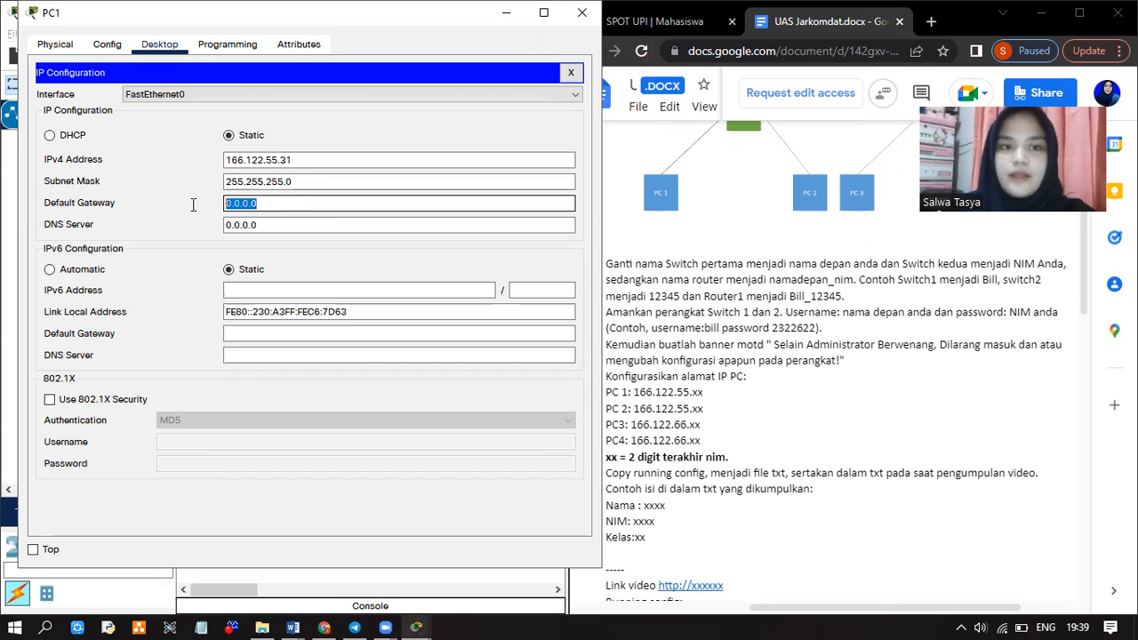
key(ctrl+v)
key(BackSpace)
key(BackSpace)
text(1)
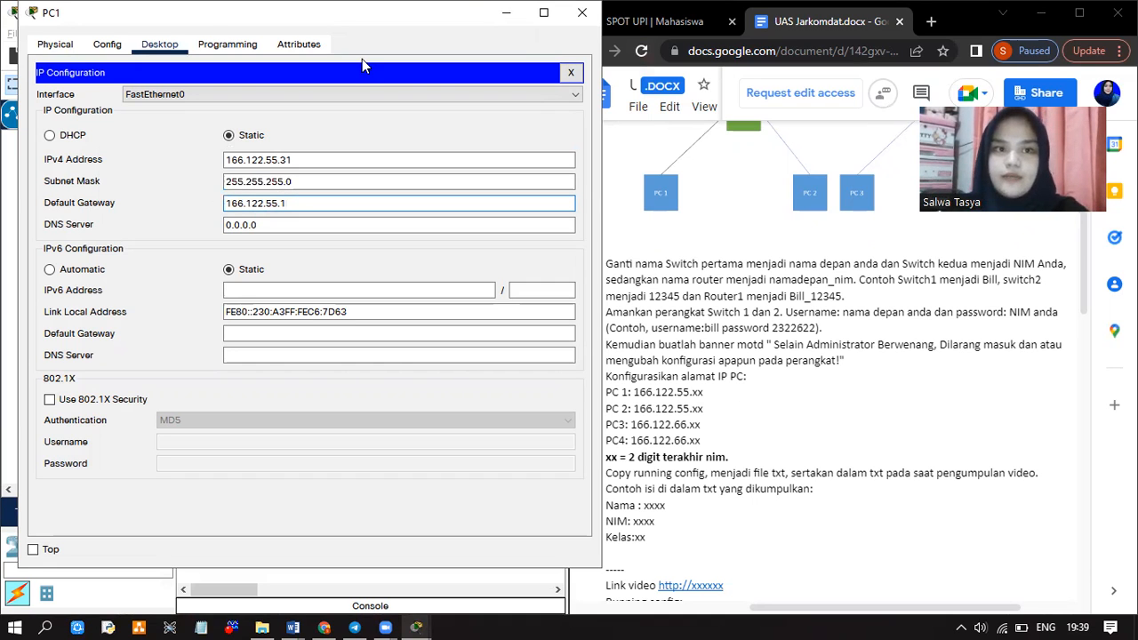
drag(208, 17, 309, 142)
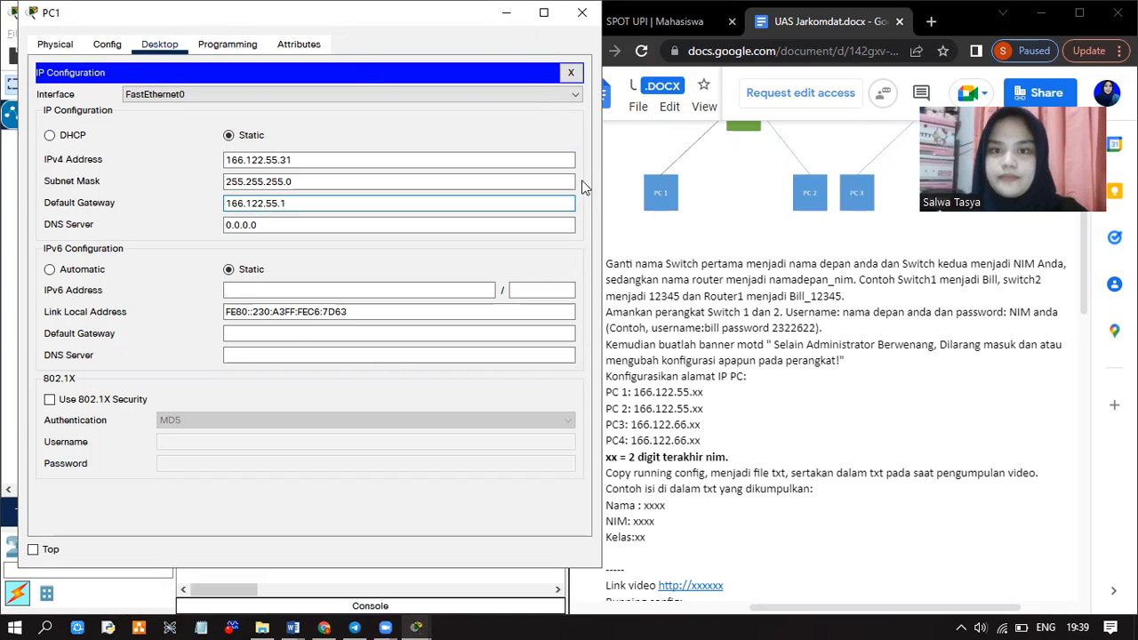
click(693, 135)
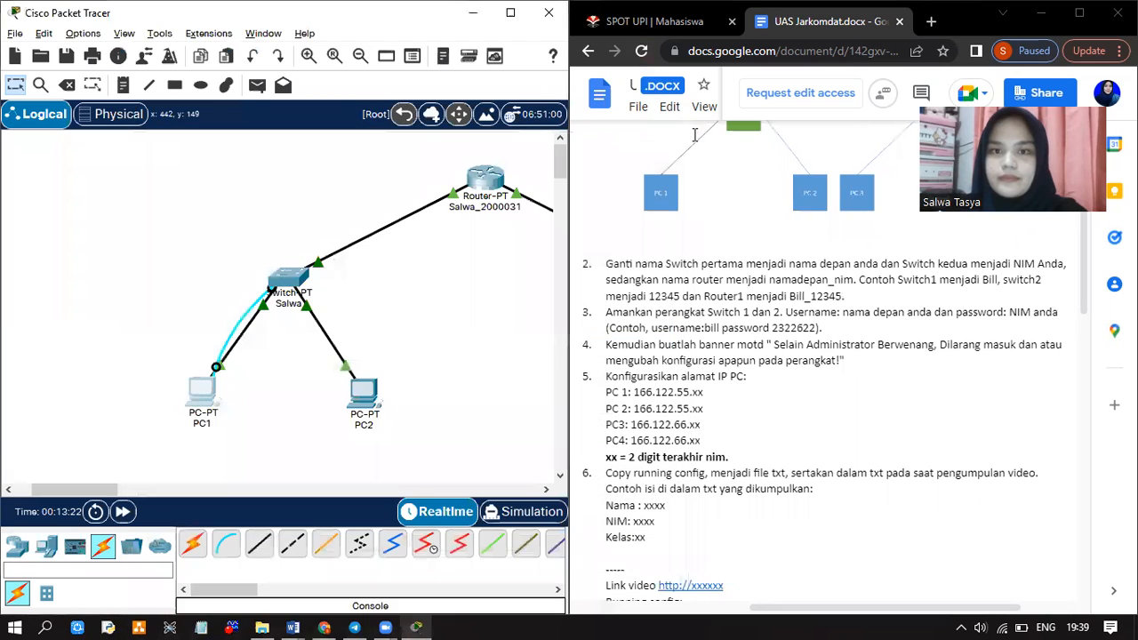
Enter 166.122.55.32 as PC2's IPv4 address in IP Configuration
click(371, 402)
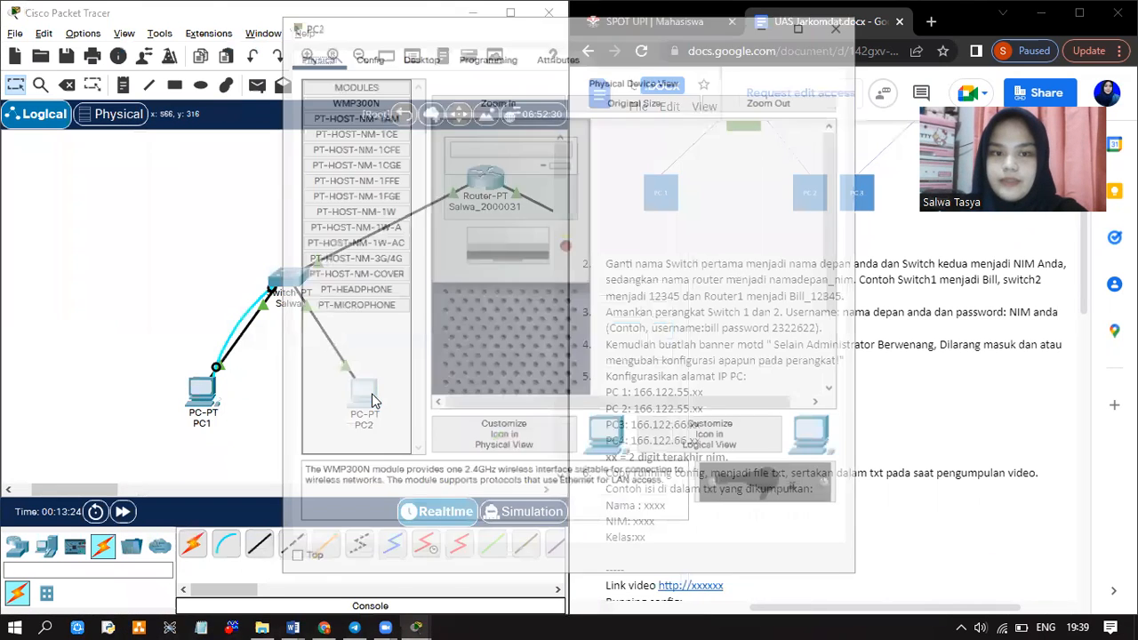
click(417, 56)
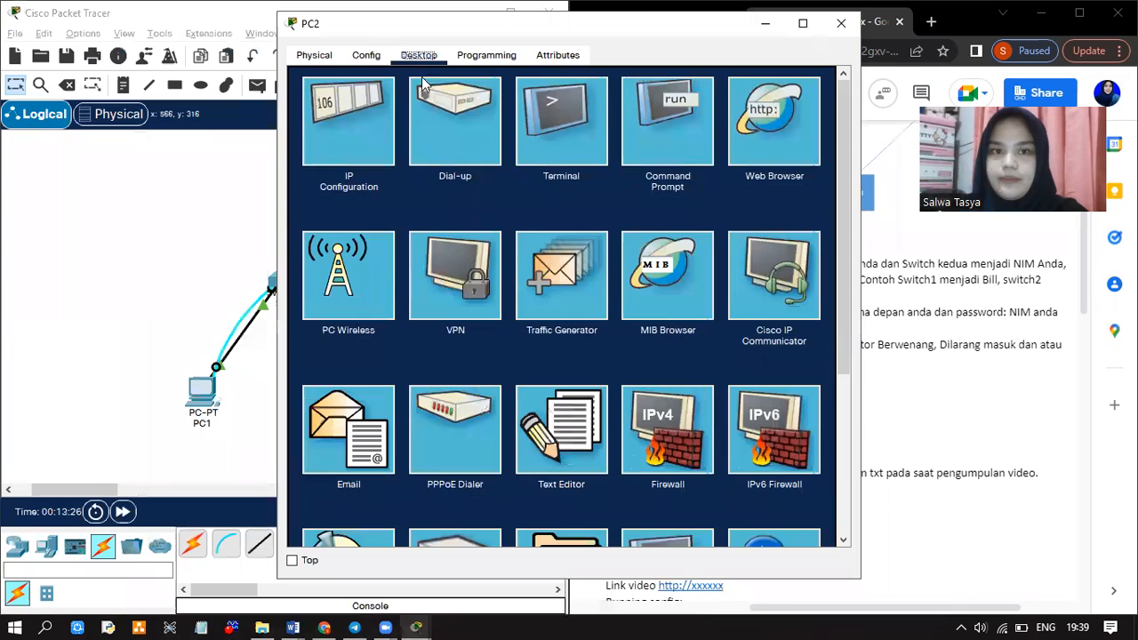
click(364, 120)
click(488, 170)
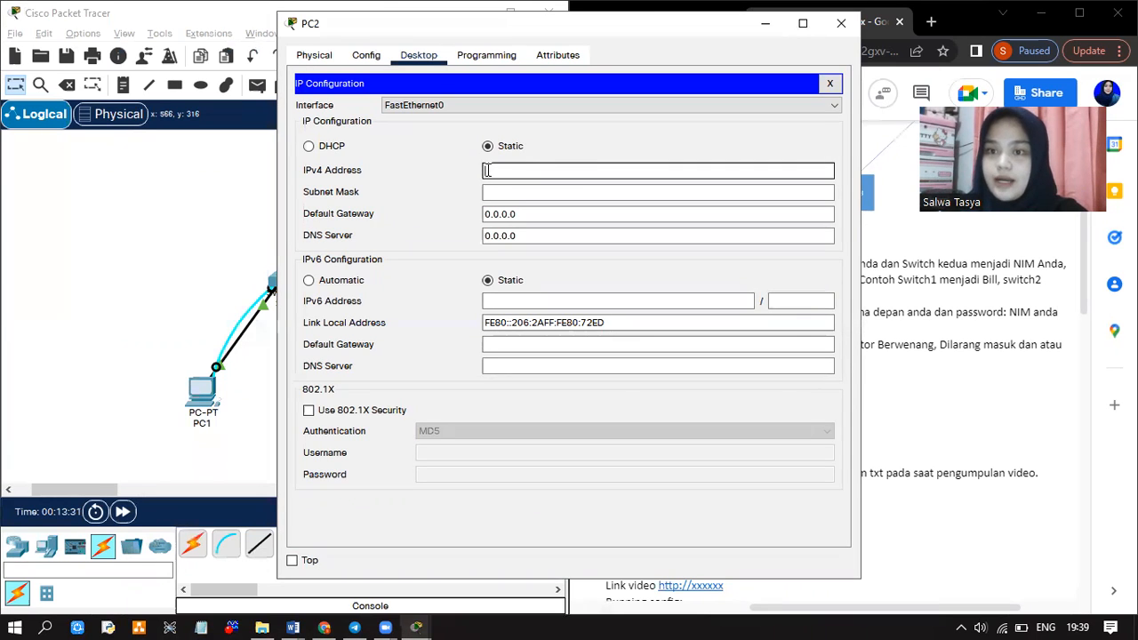
text(194.122.56.20)
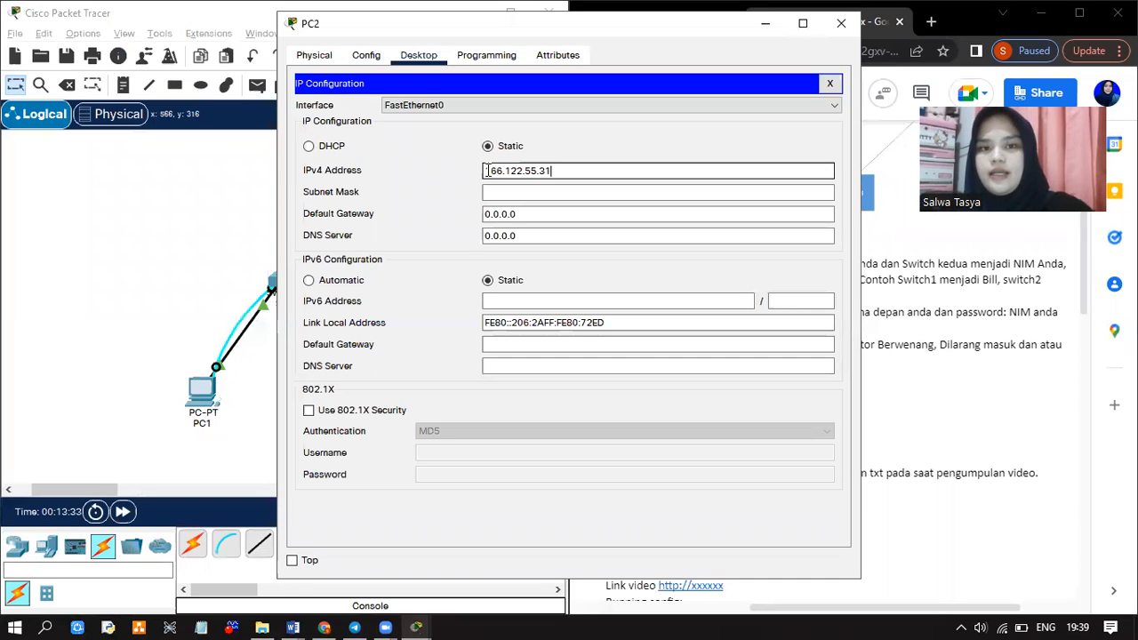
click(504, 194)
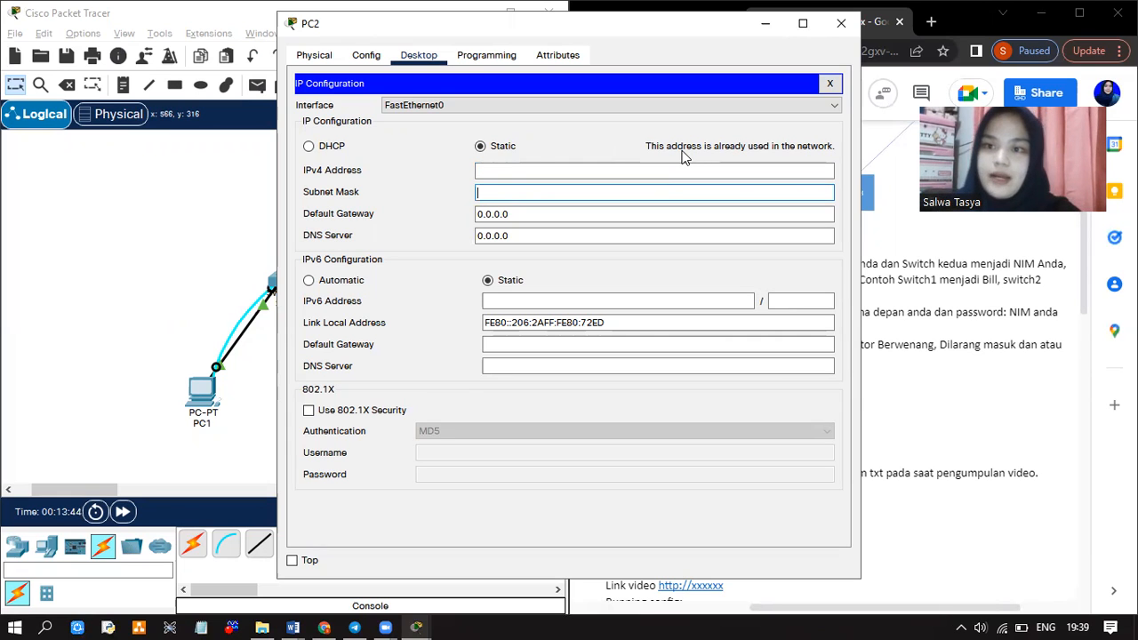
click(539, 166)
text(166.122.55.3)
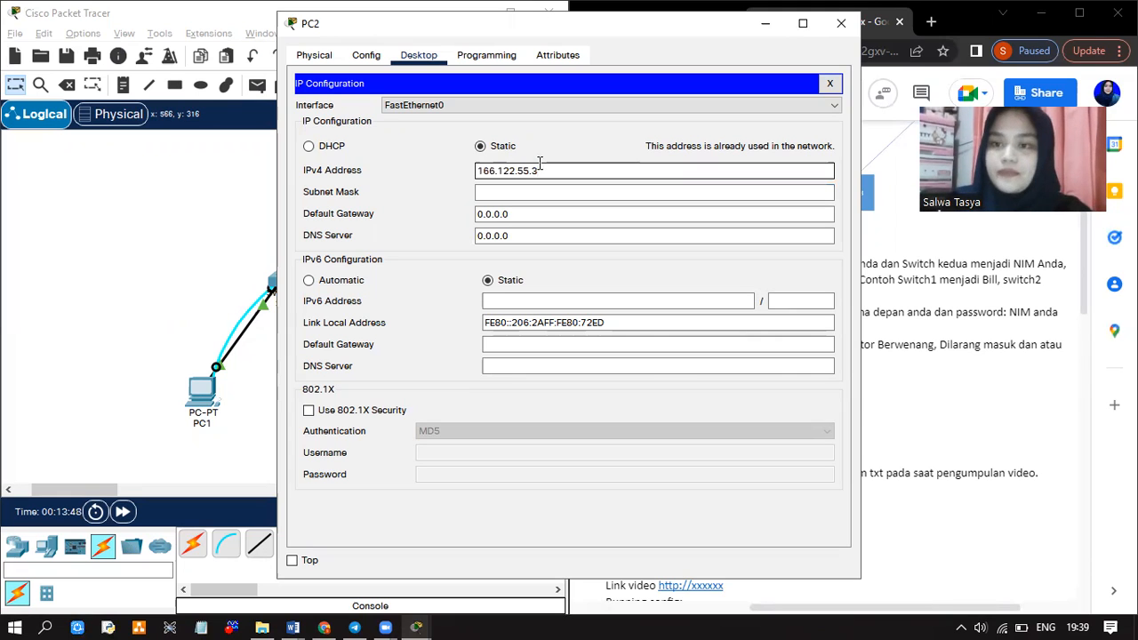
text(2)
Set PC2's mask to 255.255.255.0 and gateway to 166.122.55.1, then close the window
click(535, 192)
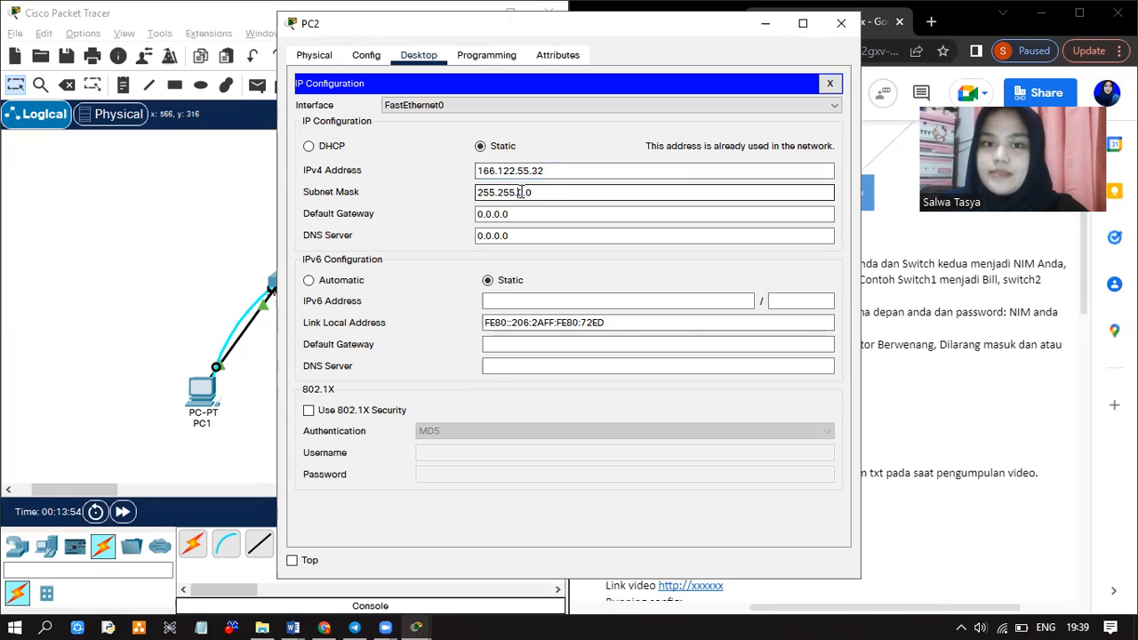
key(BackSpace)
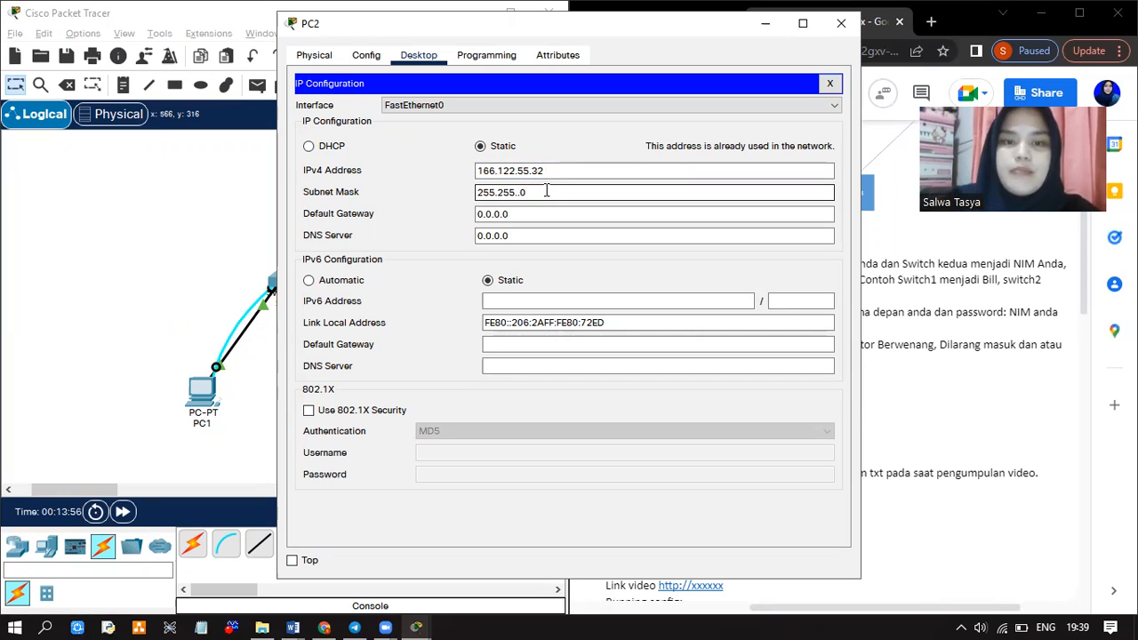
text(255)
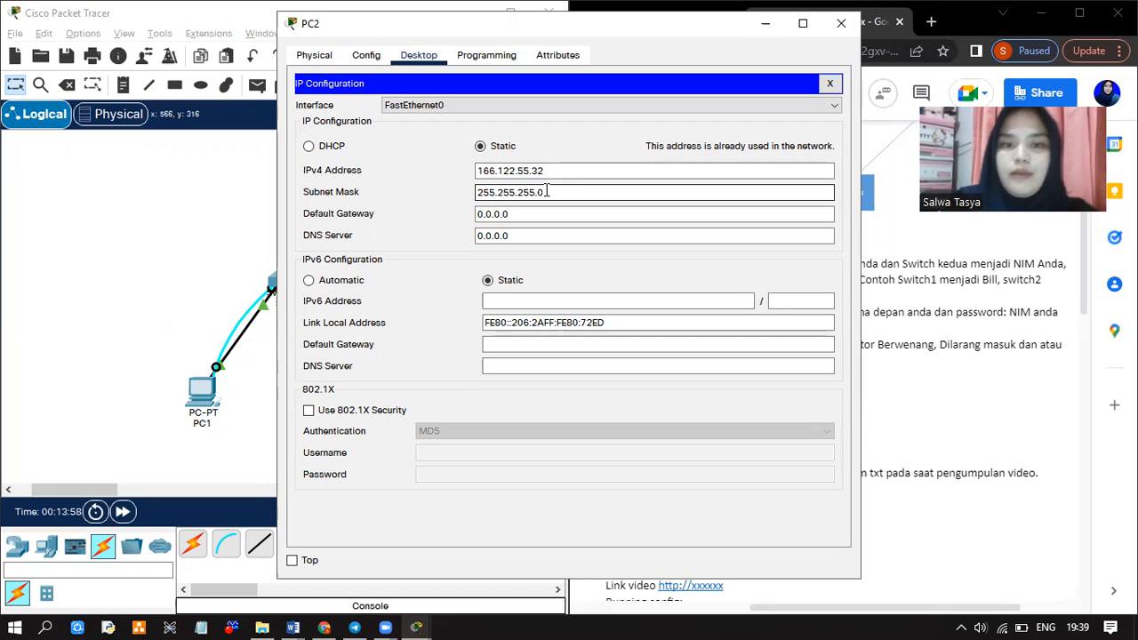
click(533, 214)
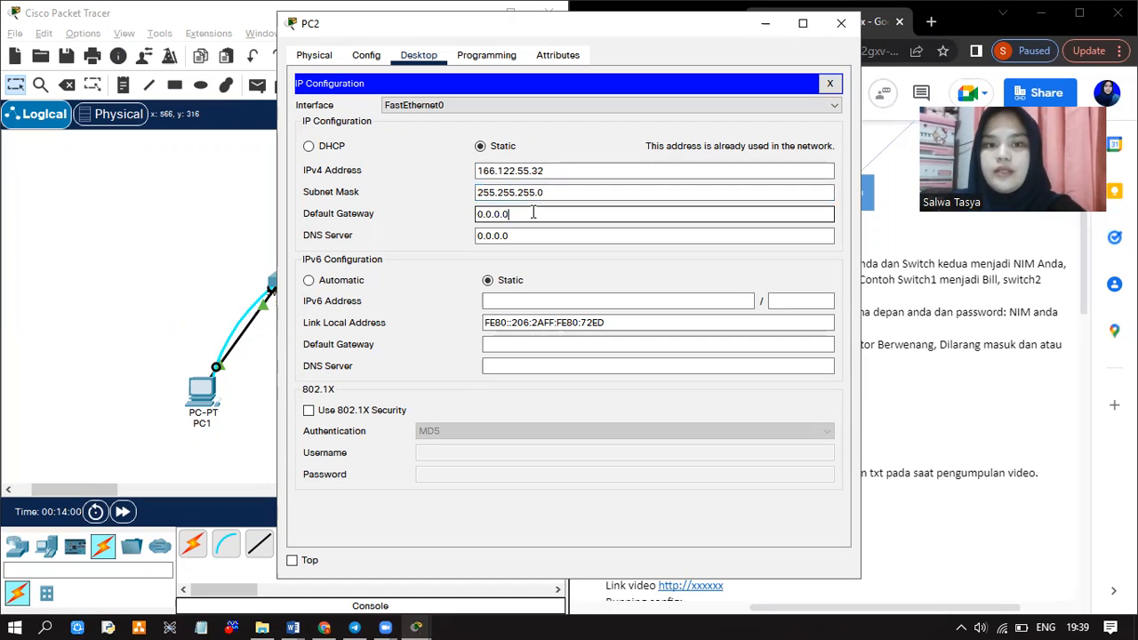
drag(533, 213, 456, 212)
key(ctrl+v)
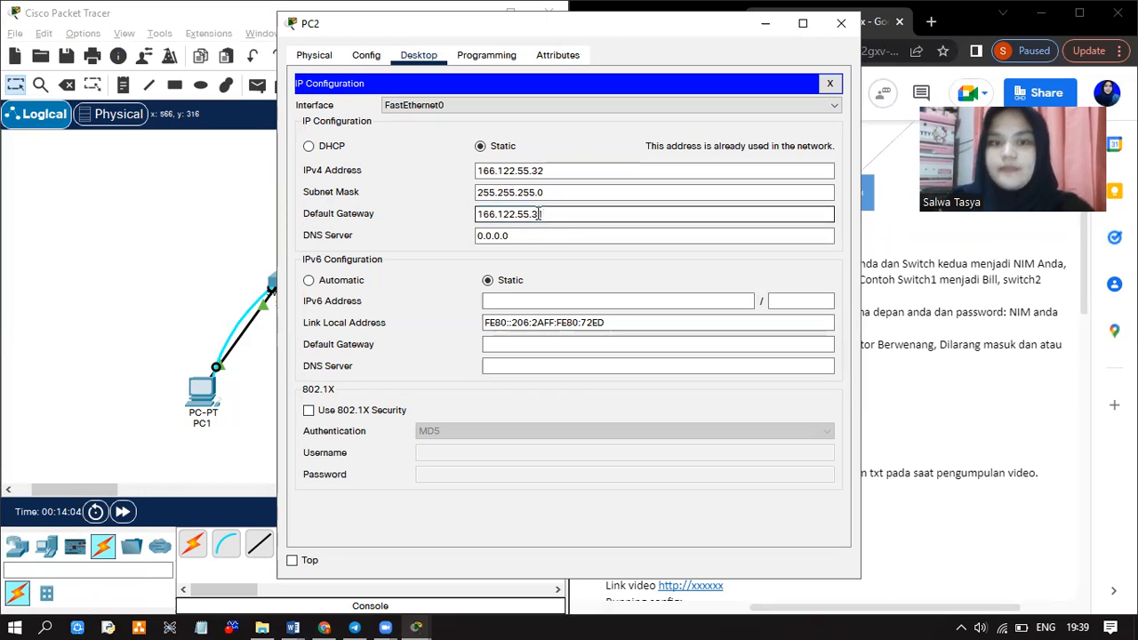
key(Left)
key(BackSpace)
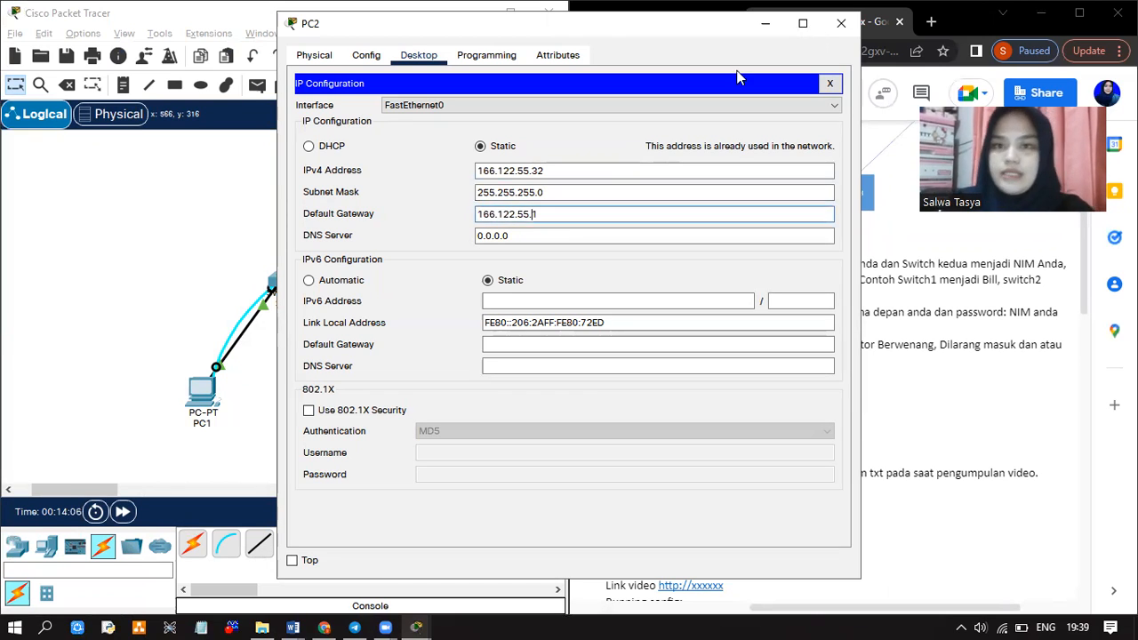
click(839, 23)
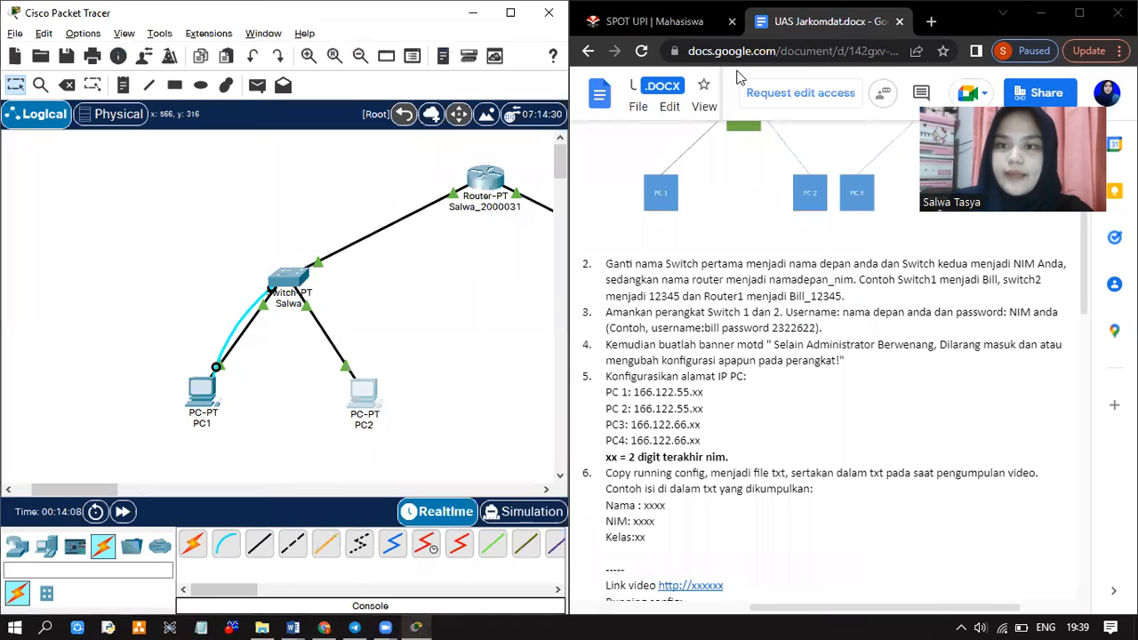
Enter 166.122.66.31 as PC3's IPv4 address in IP Configuration
scroll(518, 290, right, 5)
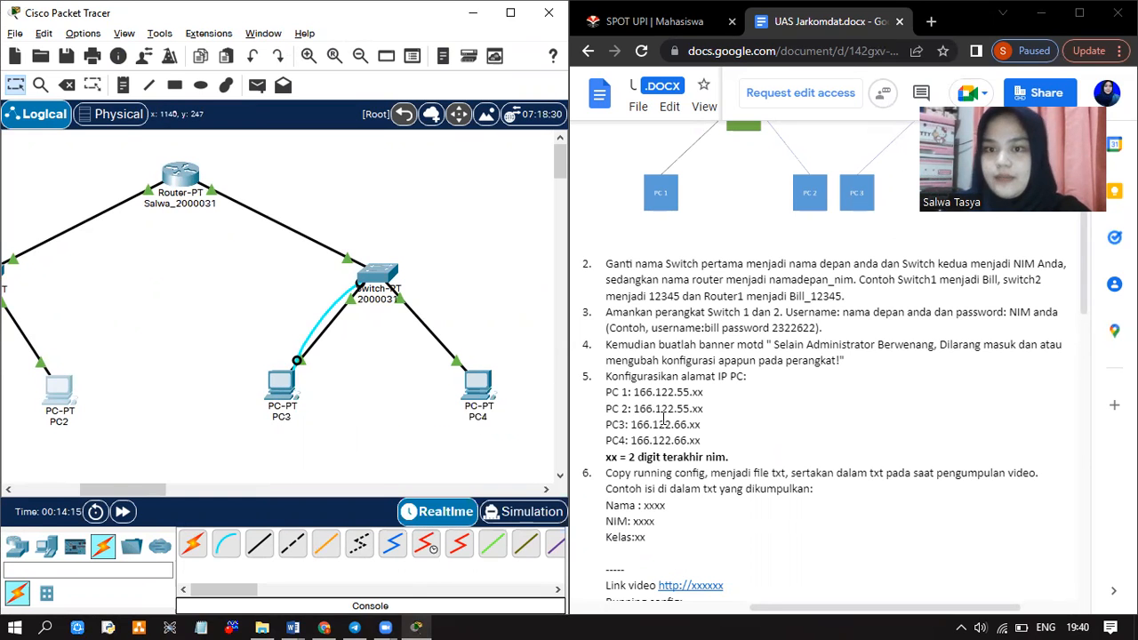
click(278, 391)
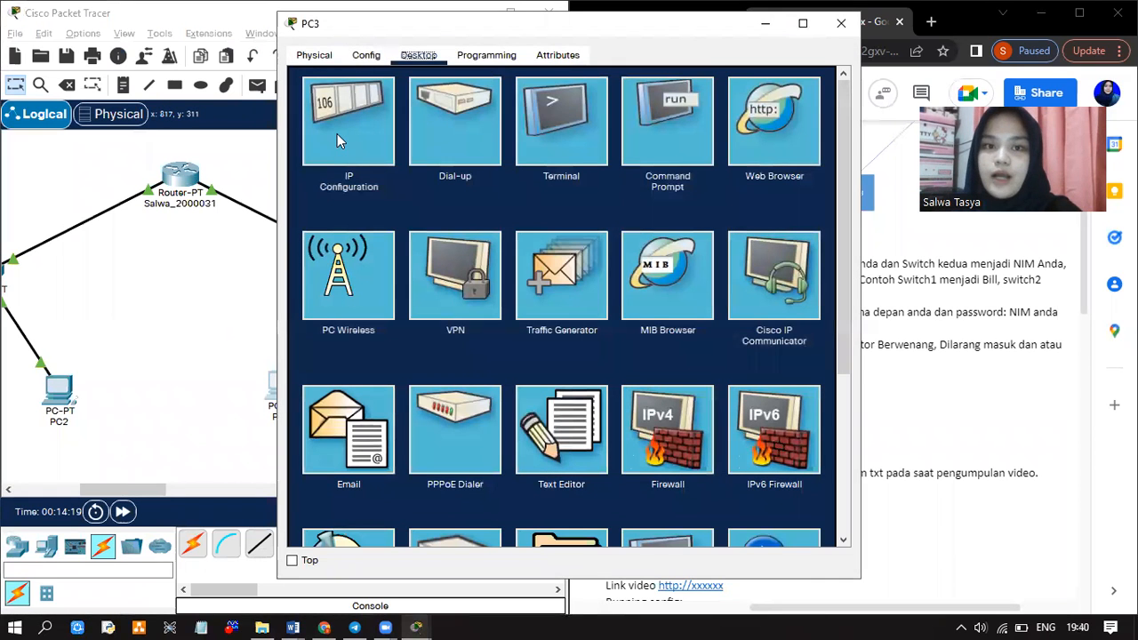
click(337, 140)
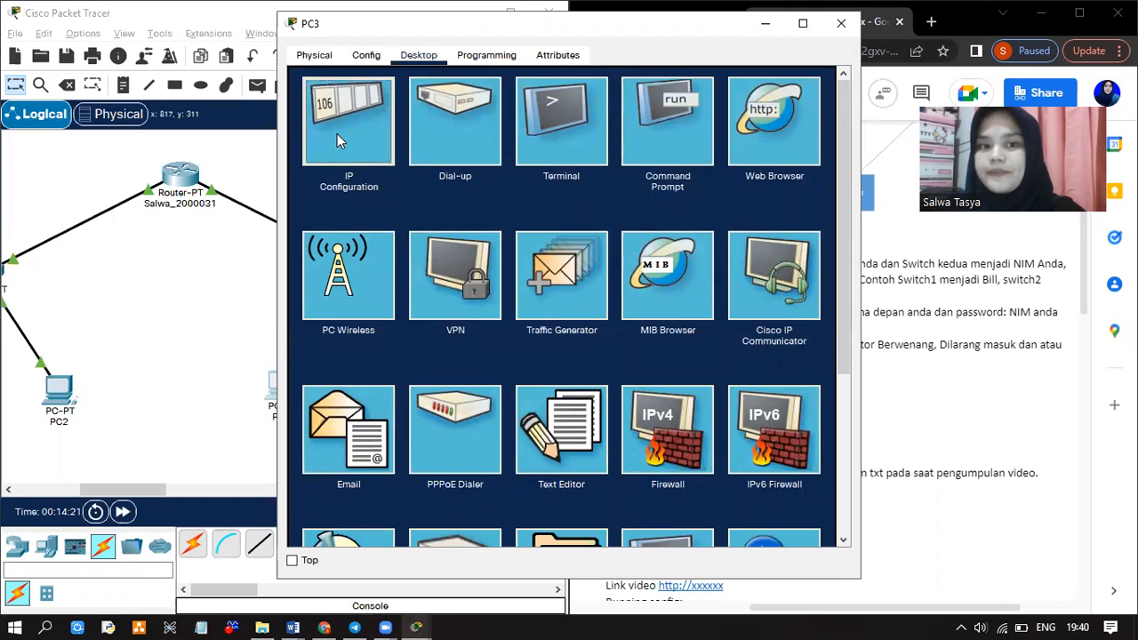
click(489, 170)
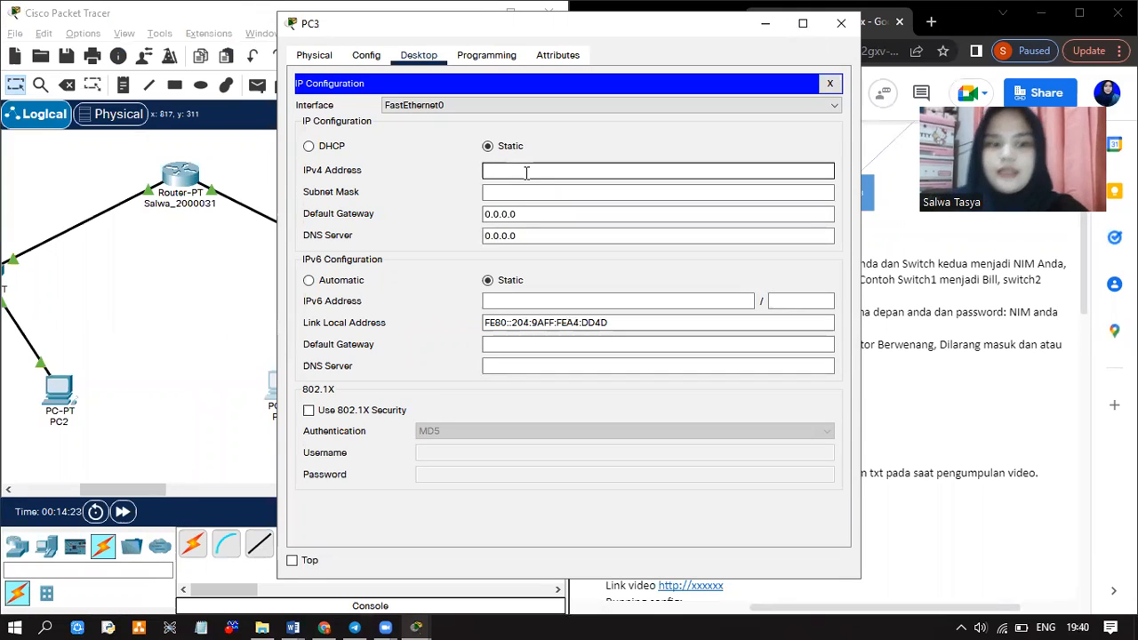
text(166.1)
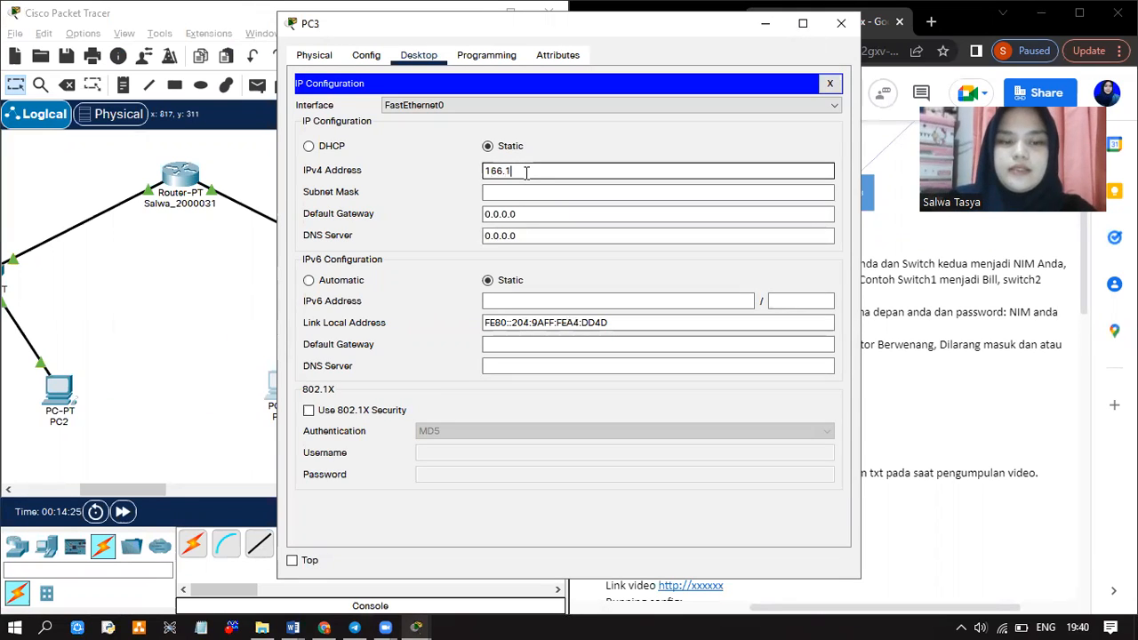
text(22.66)
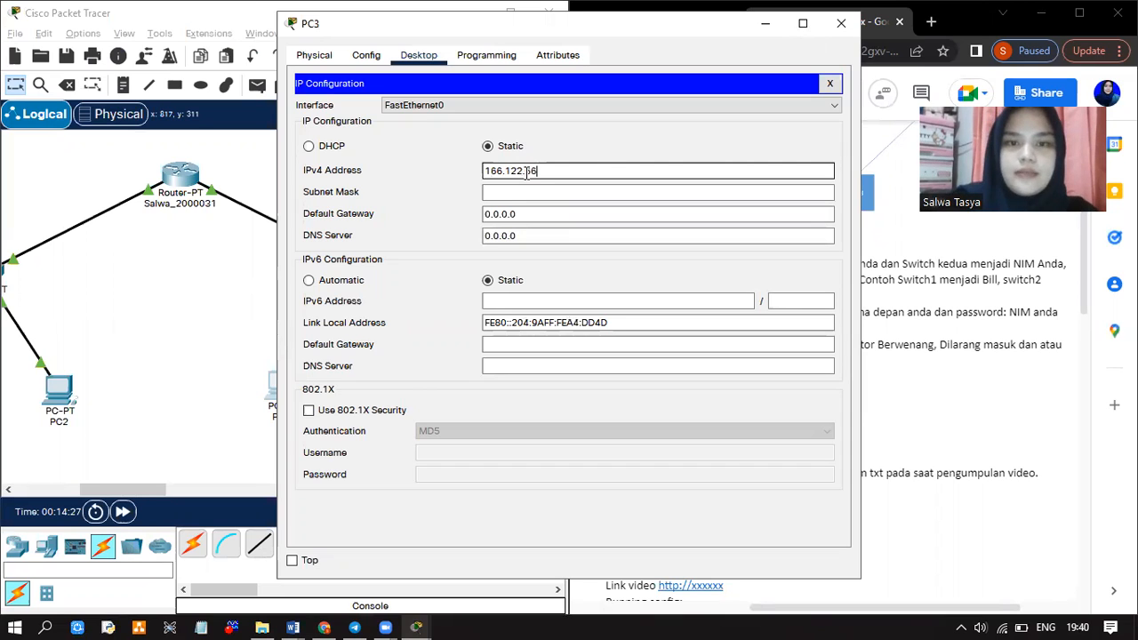
text(.31)
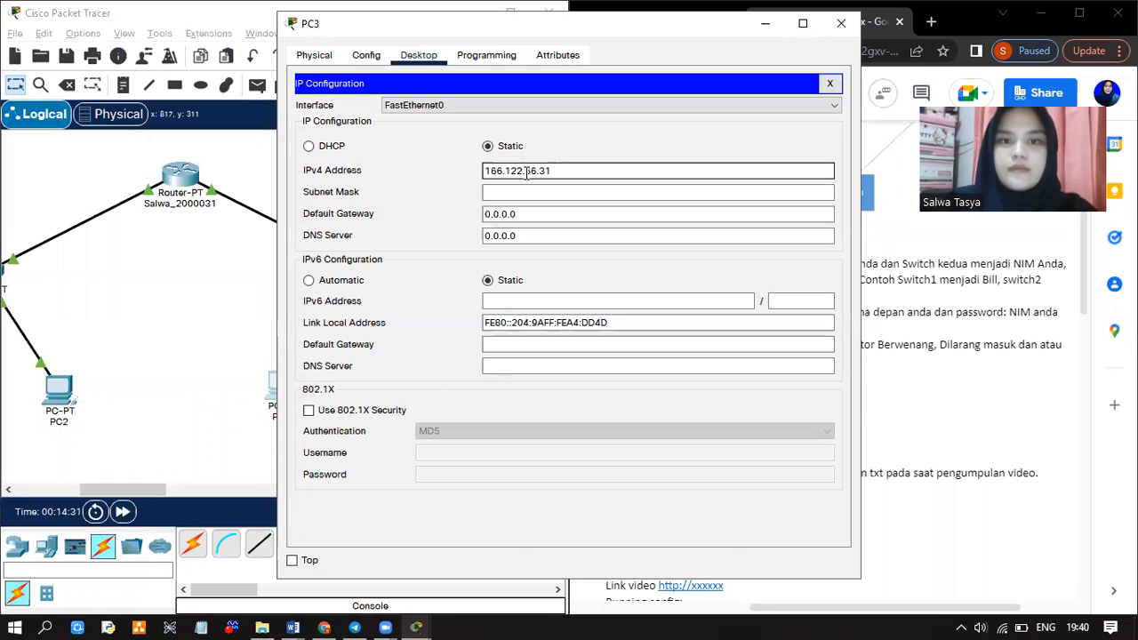
drag(558, 171, 480, 174)
key(ctrl+c)
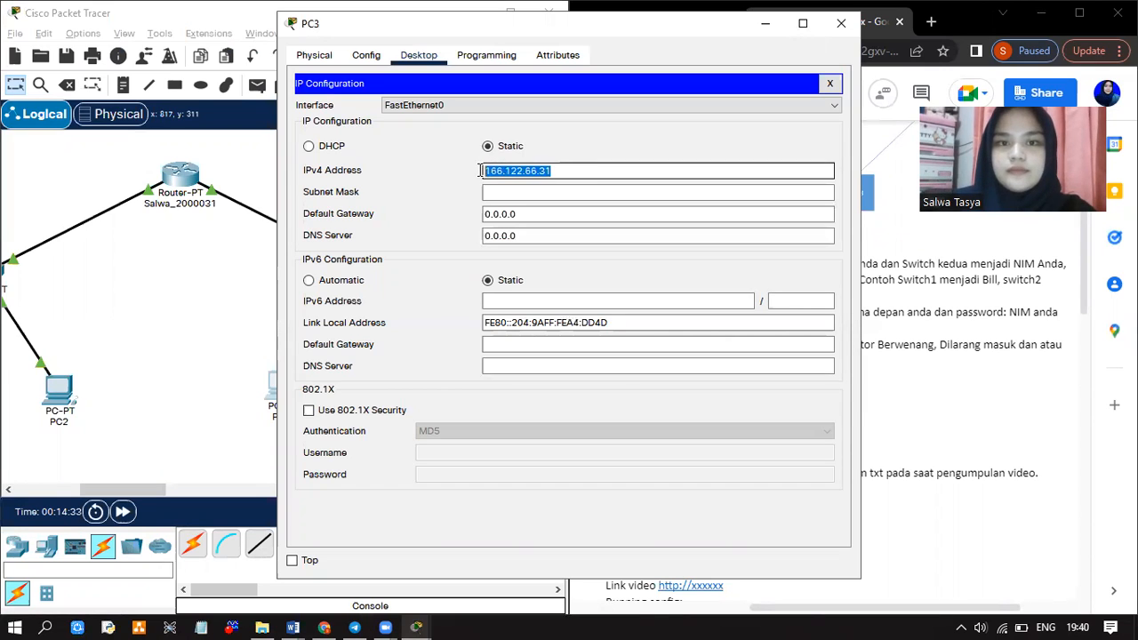
Set PC3's mask to 255.255.255.0 and gateway to 166.122.66.1, then close the window
click(501, 193)
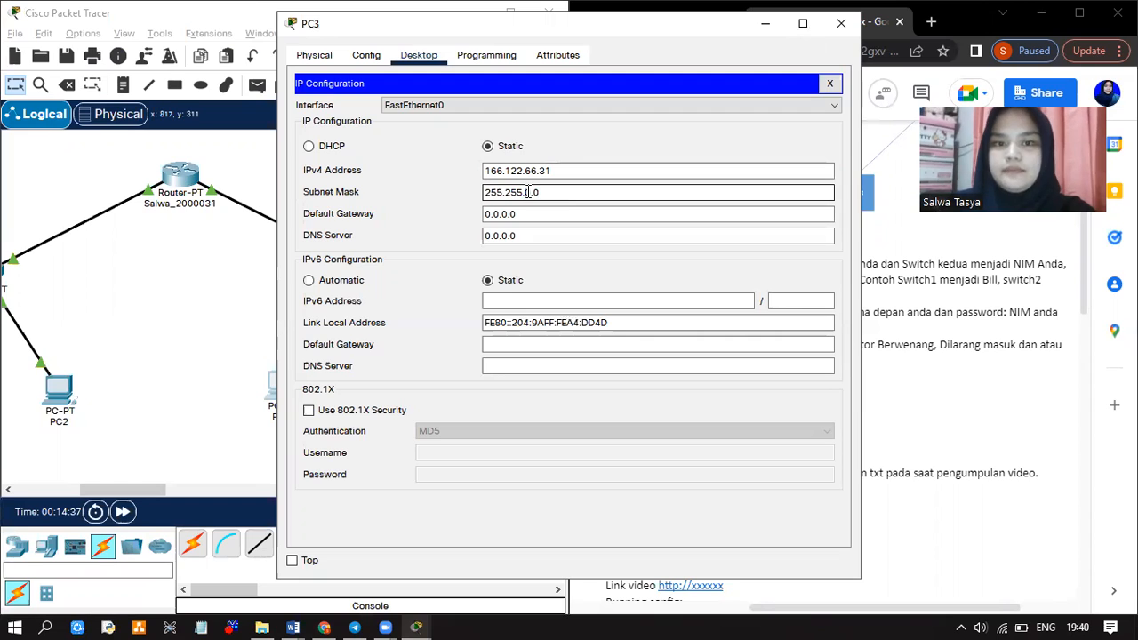
key(Delete)
text(255)
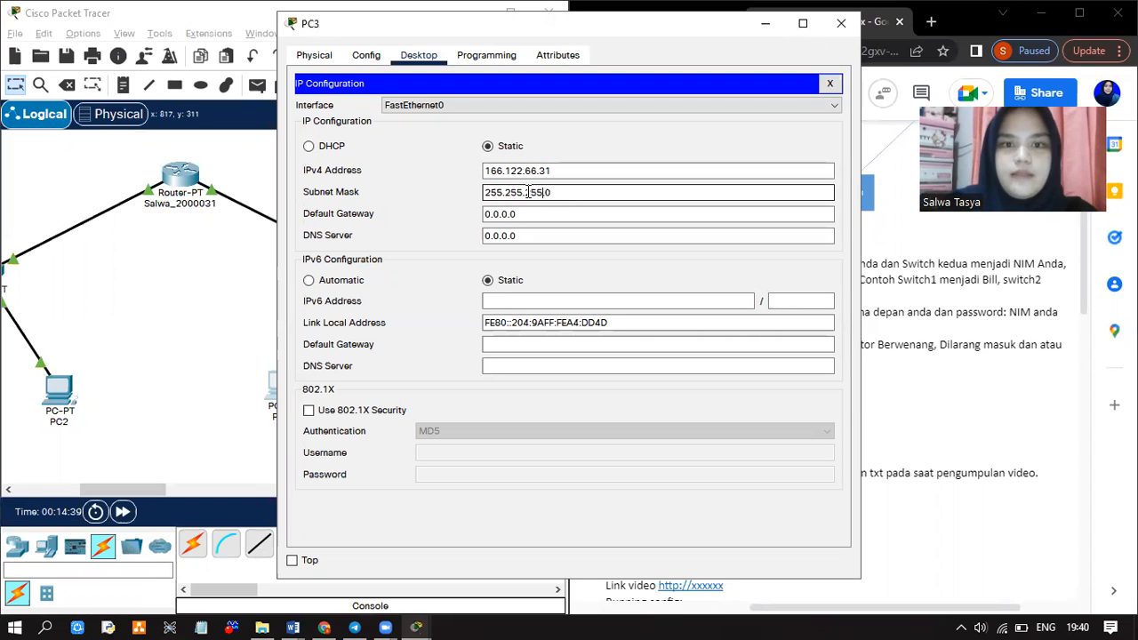
key(Tab)
drag(518, 215, 447, 222)
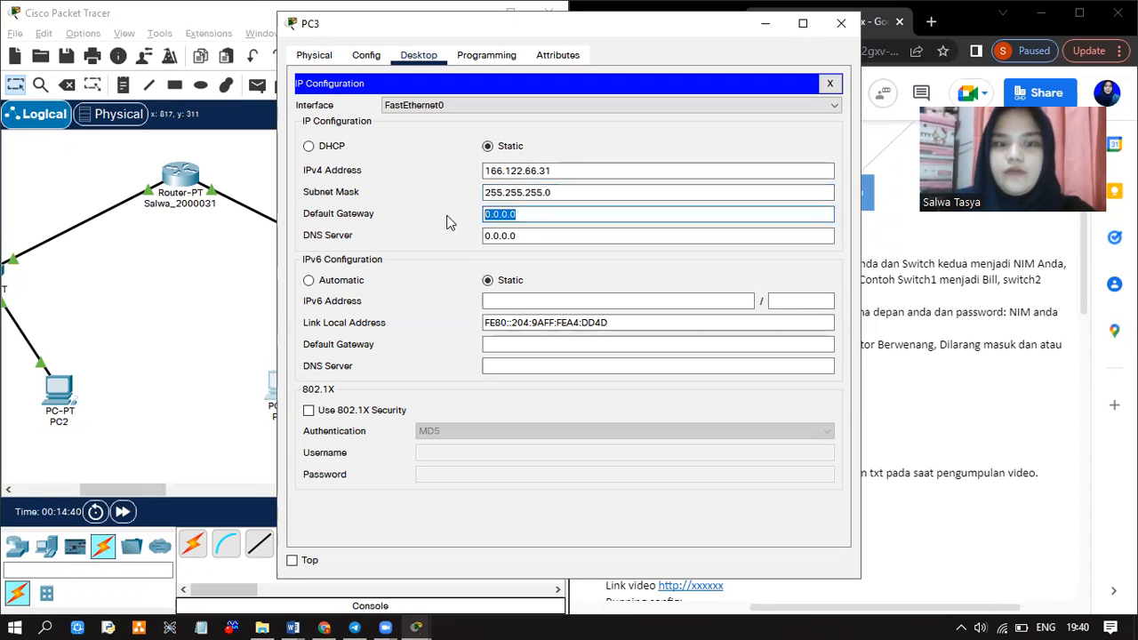
key(ctrl+v)
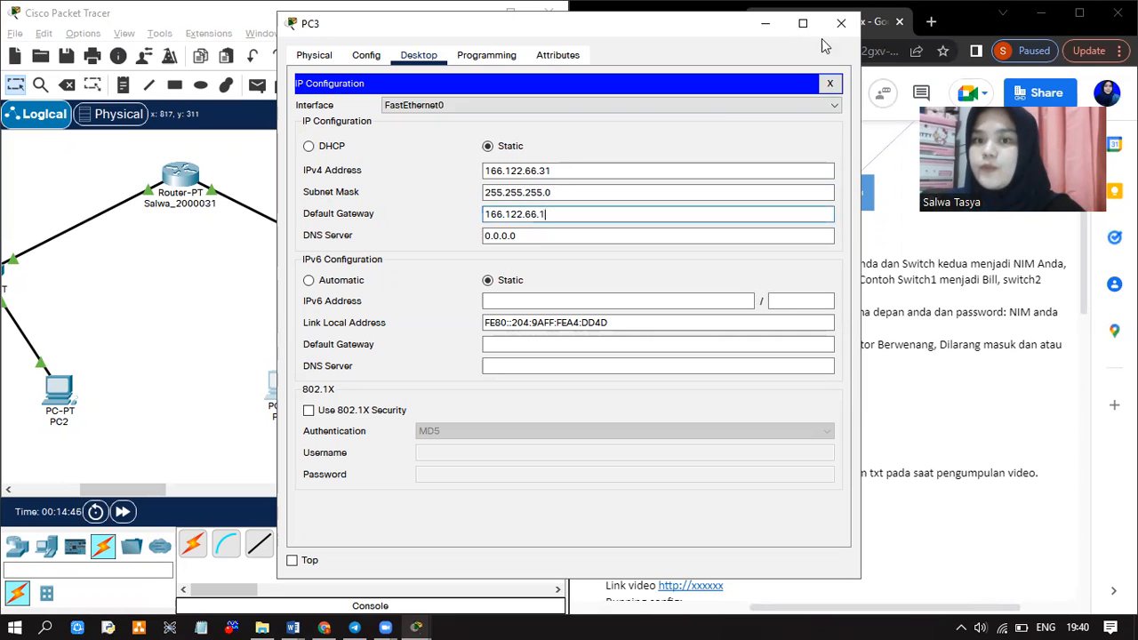
click(827, 34)
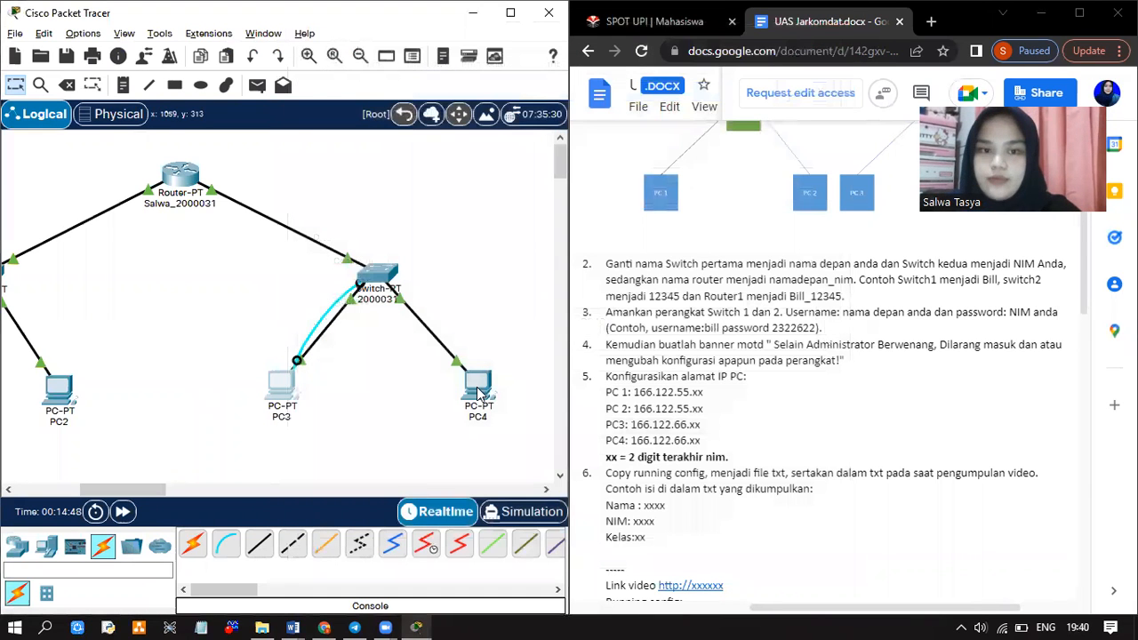
Set PC4's IP configuration to 166.122.66.32, mask 255.255.255.0, gateway 166.122.66.1, then close it
click(478, 394)
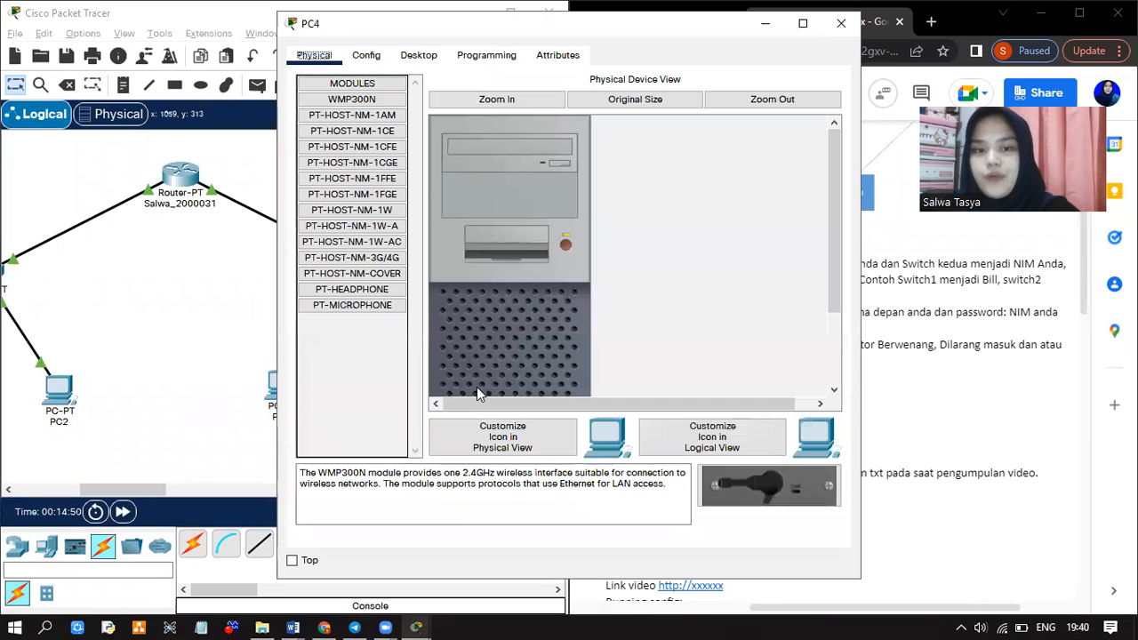
click(411, 57)
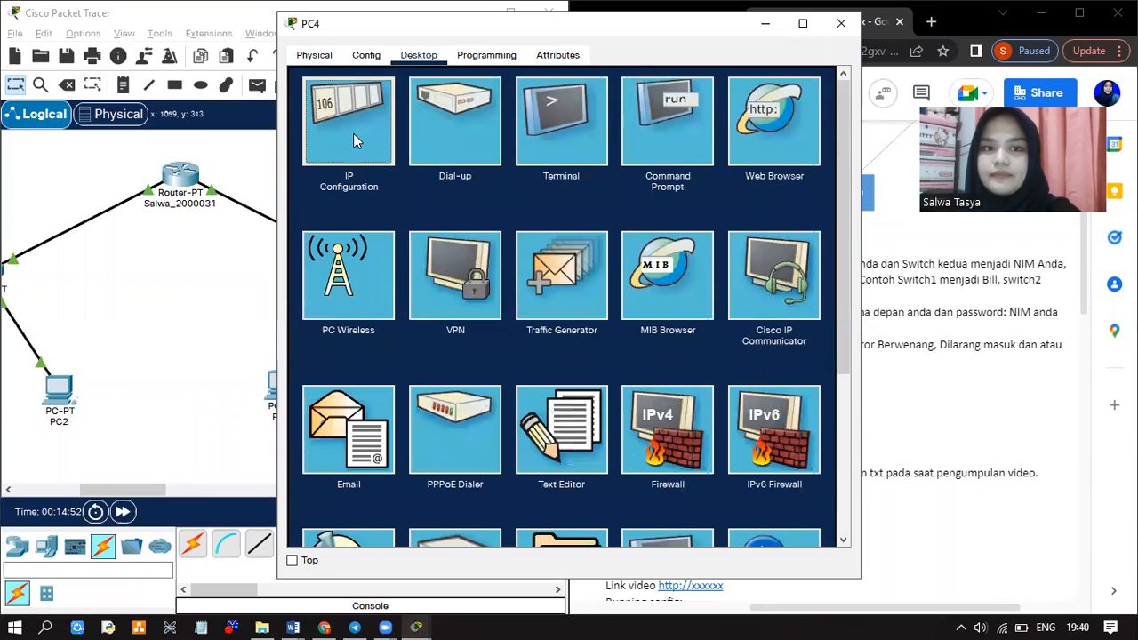
click(353, 137)
click(511, 169)
text(166.122.26.31)
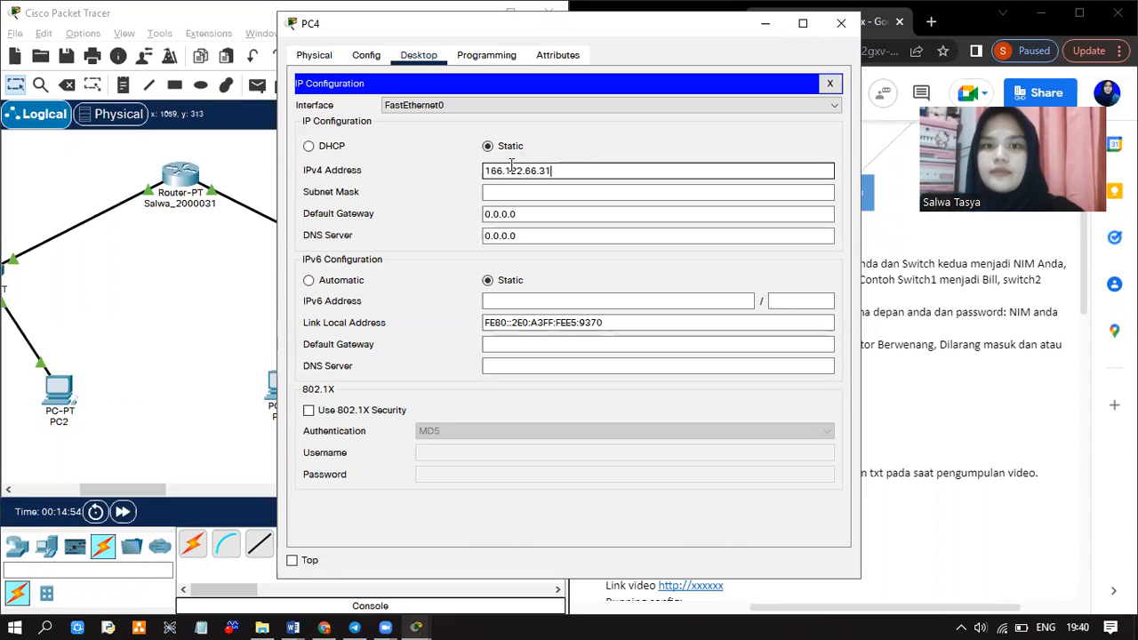
key(BackSpace)
text(2)
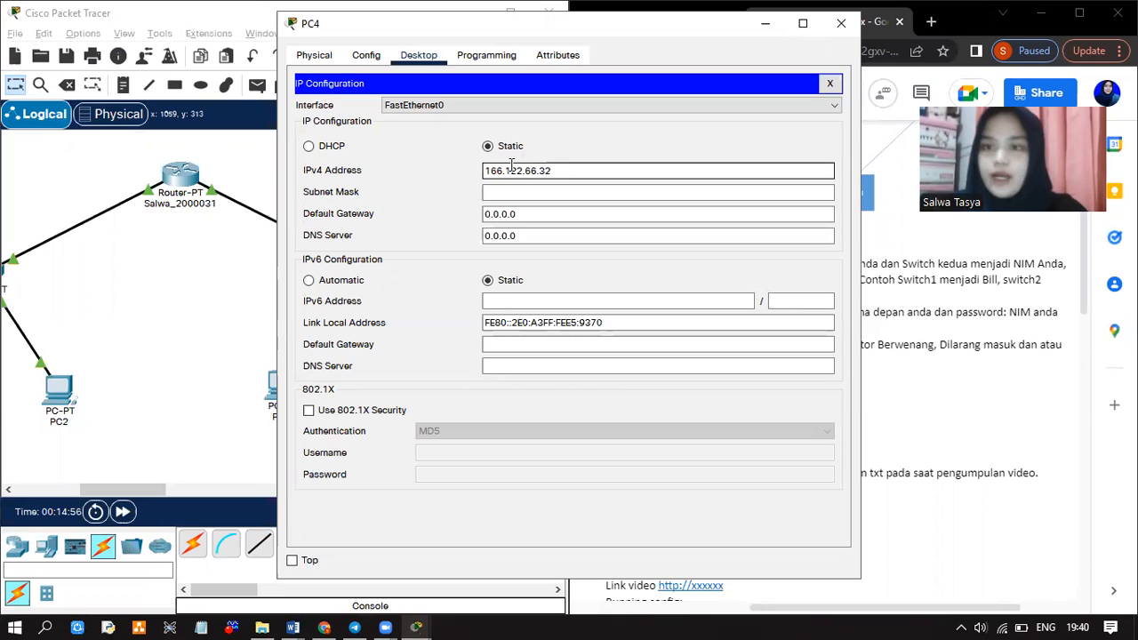
click(522, 193)
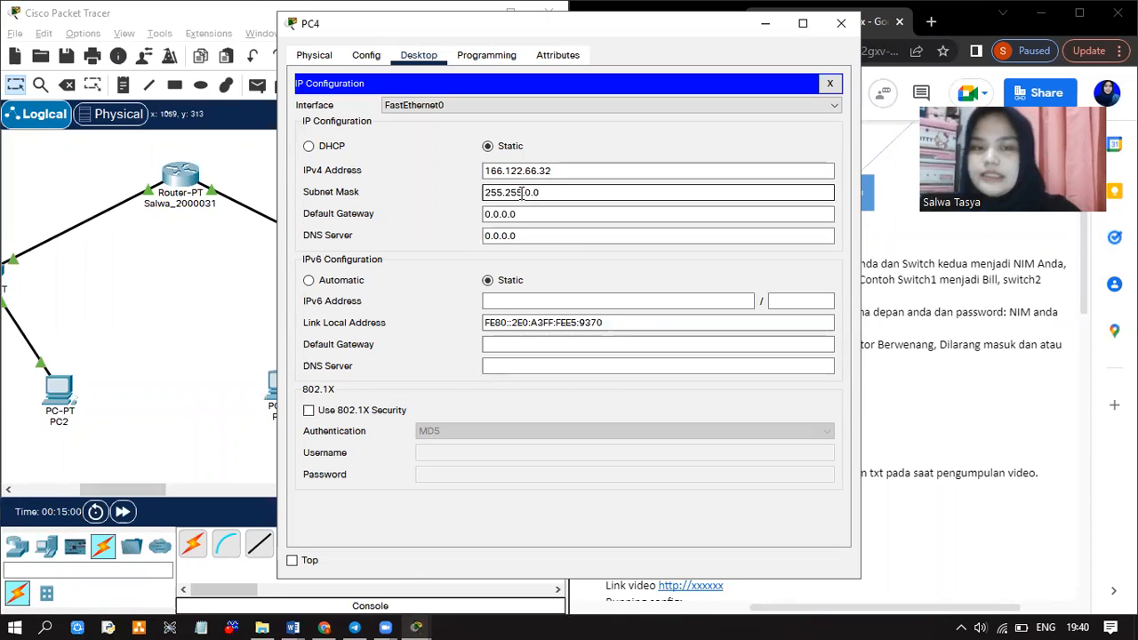
key(BackSpace)
key(BackSpace)
text(55.)
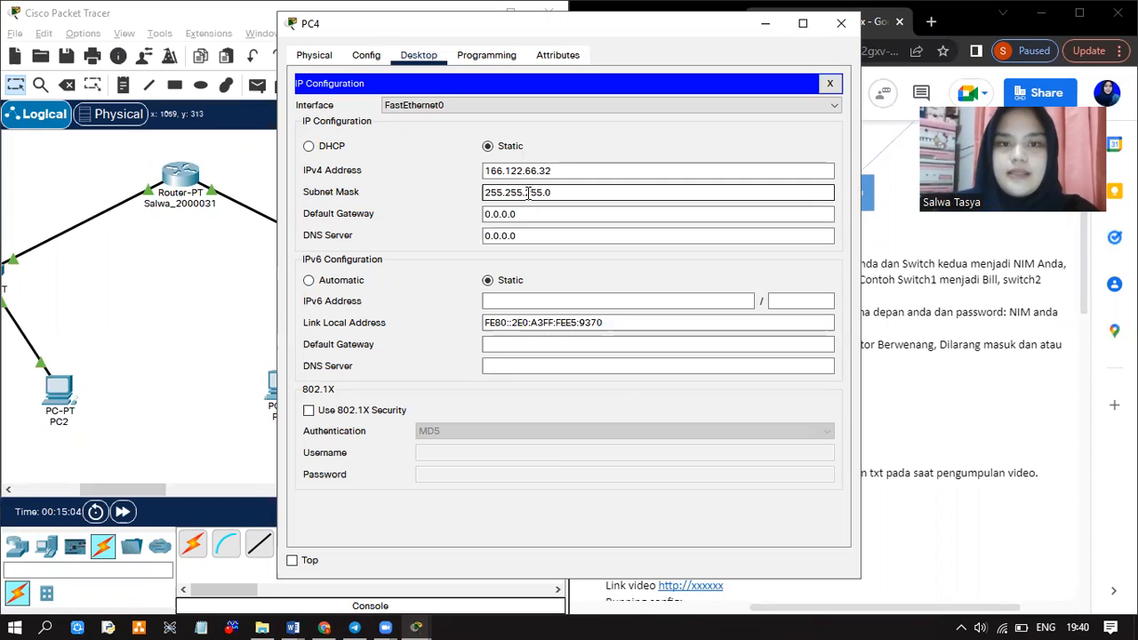
key(Tab)
text(166.122.66.32)
key(BackSpace)
key(BackSpace)
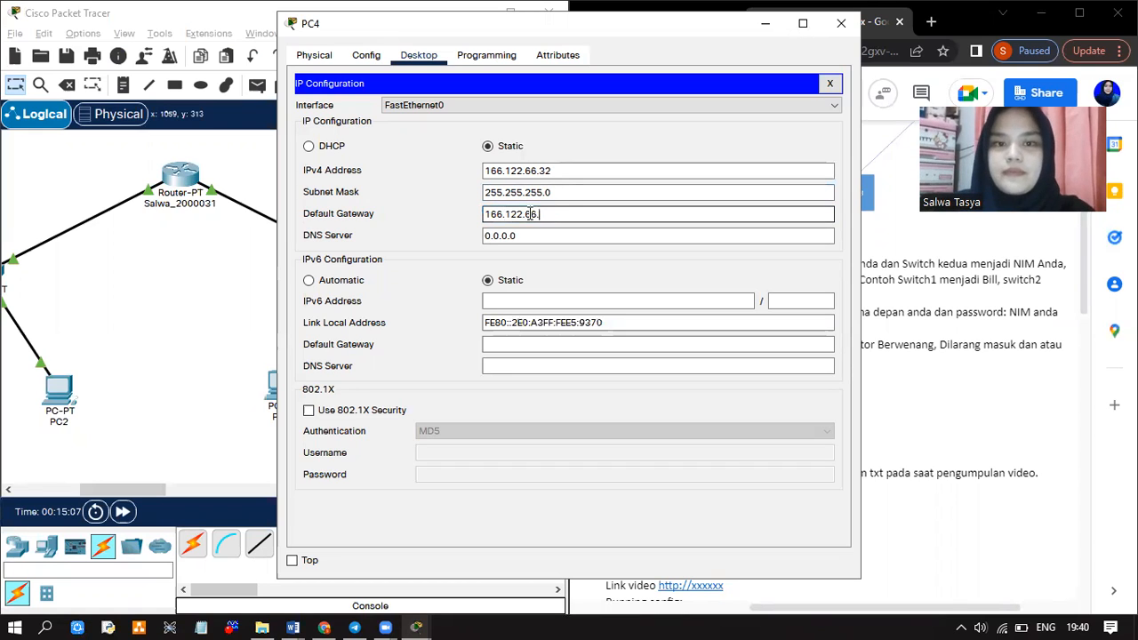
text(1)
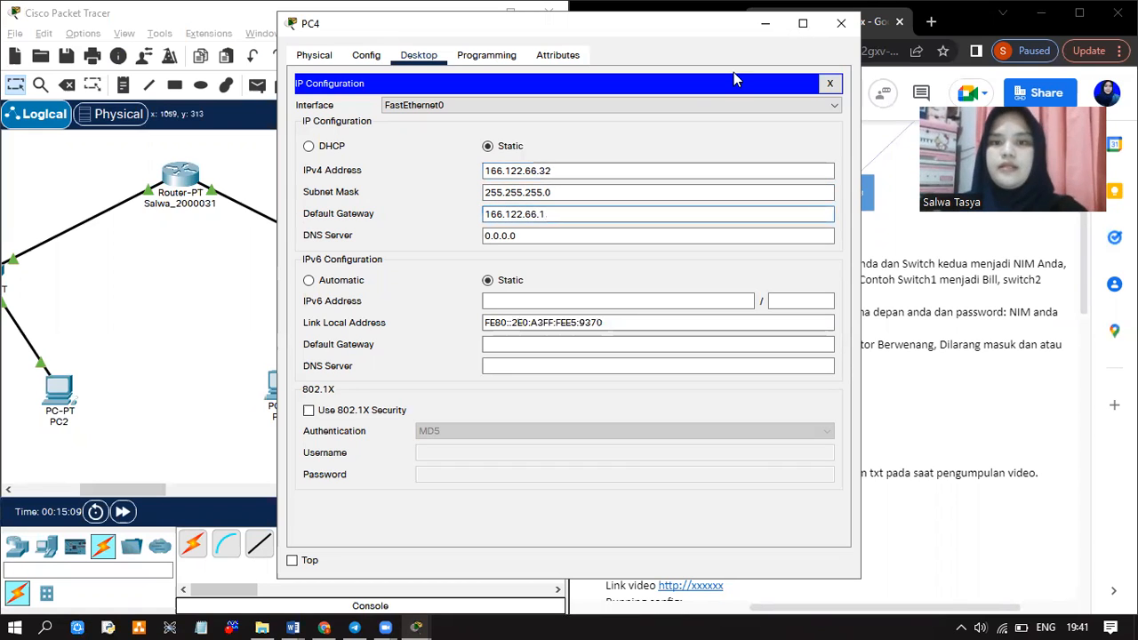
click(840, 23)
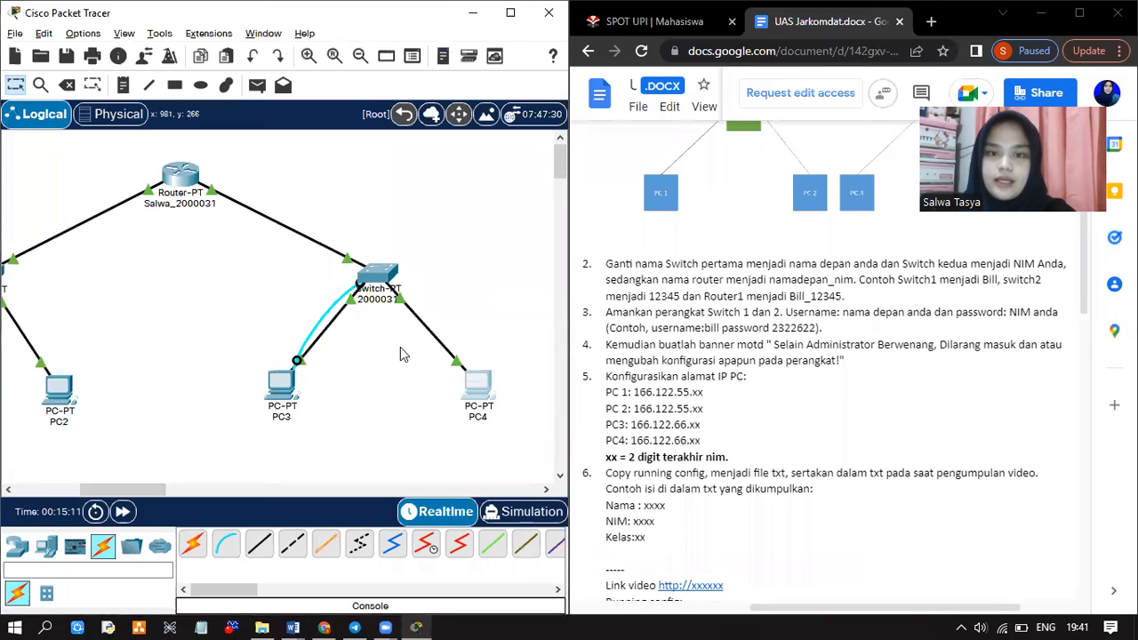
scroll(400, 354, down, 1)
scroll(401, 356, left, 3)
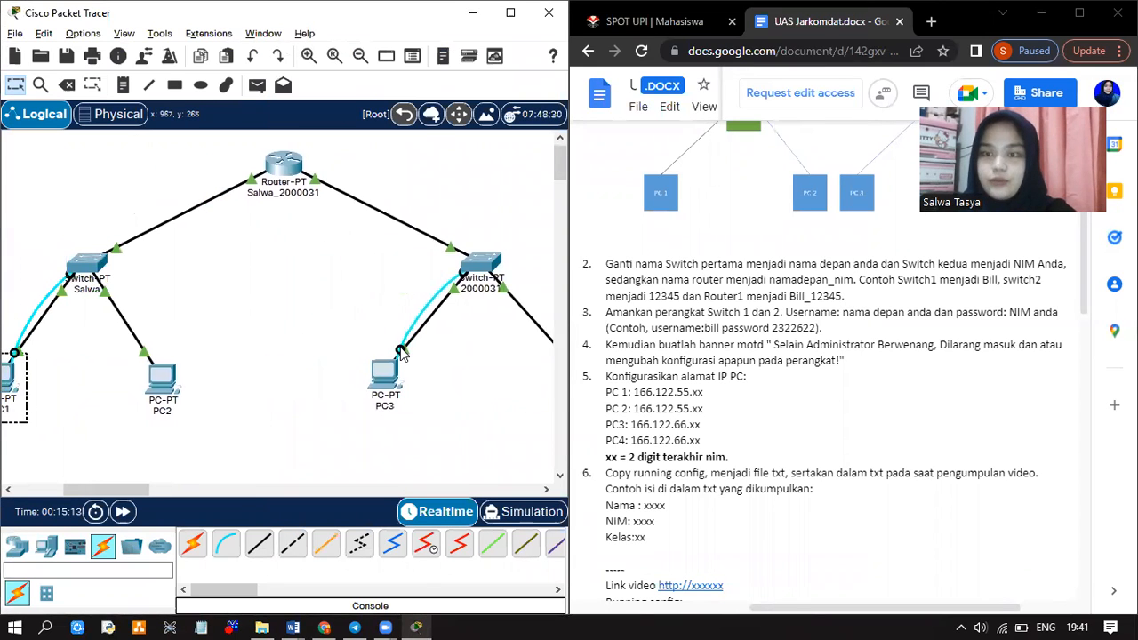
scroll(400, 354, left, 1)
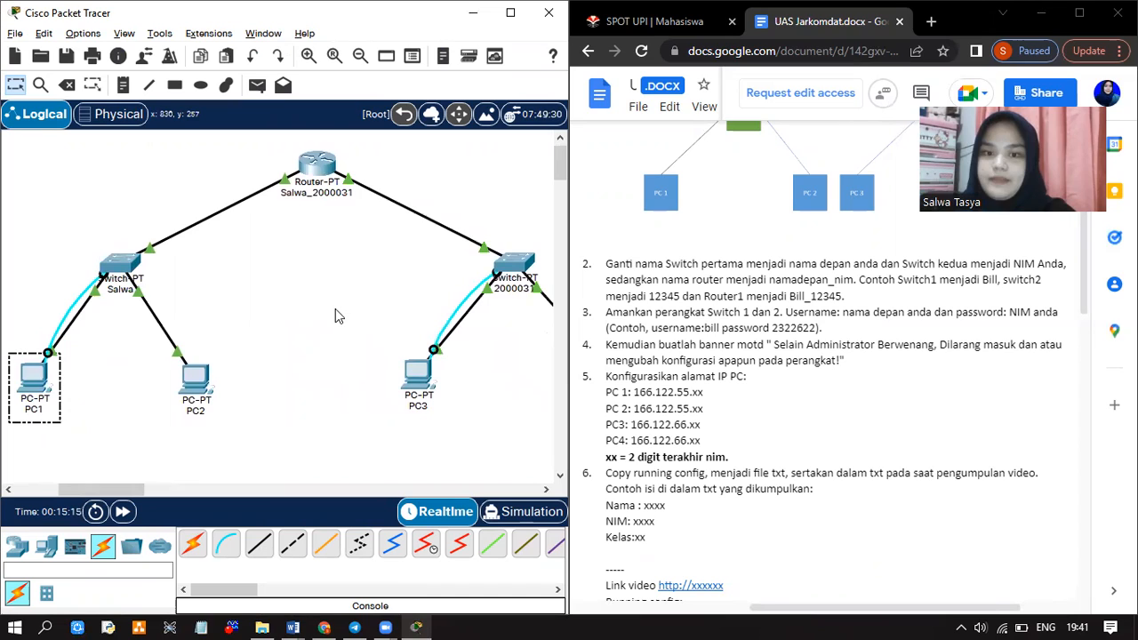
scroll(333, 306, up, 1)
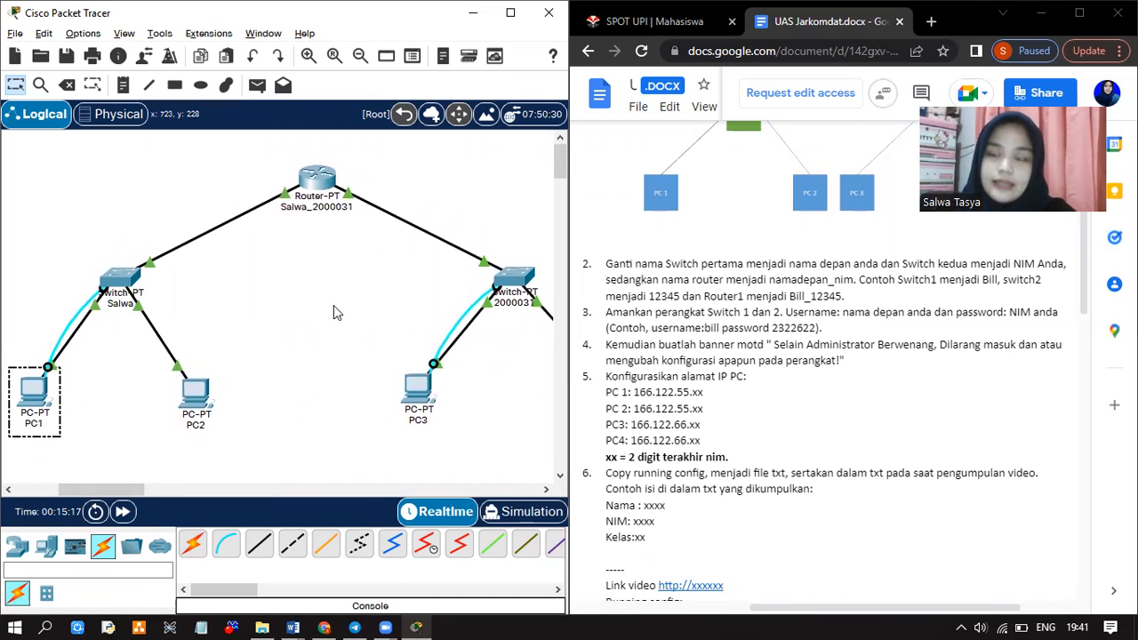
click(313, 179)
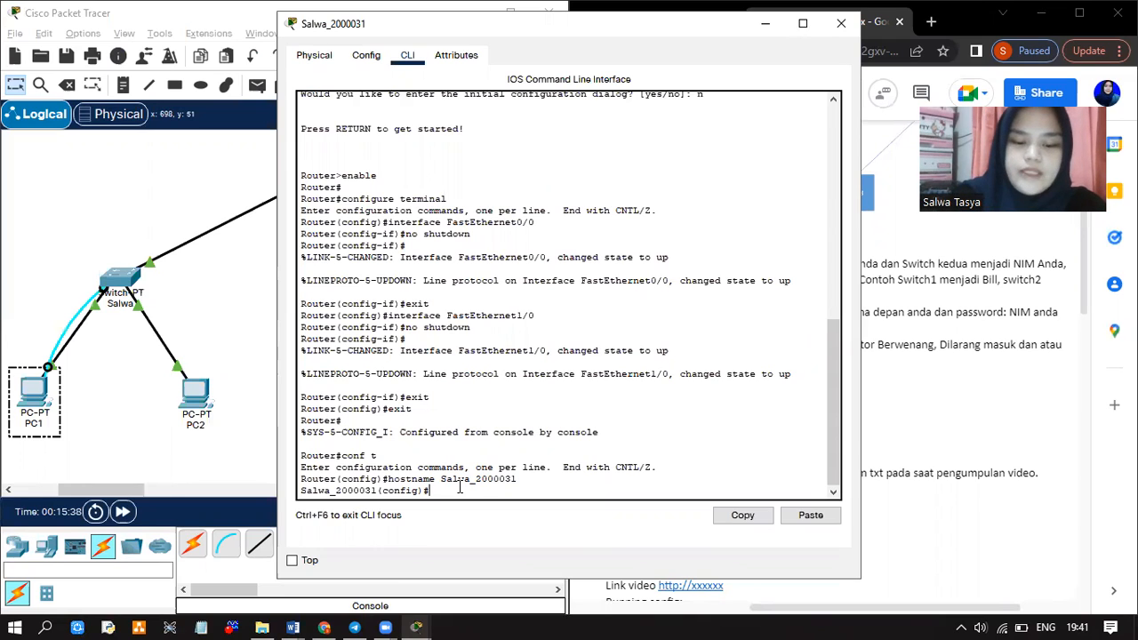
Configure interface fa 0/0 with 166.122.55.1 255.255.255.0, enable it with no shutdown, and exit
text(terface)
key(BackSpace)
key(BackSpace)
key(BackSpace)
key(BackSpace)
text(face fa 0)
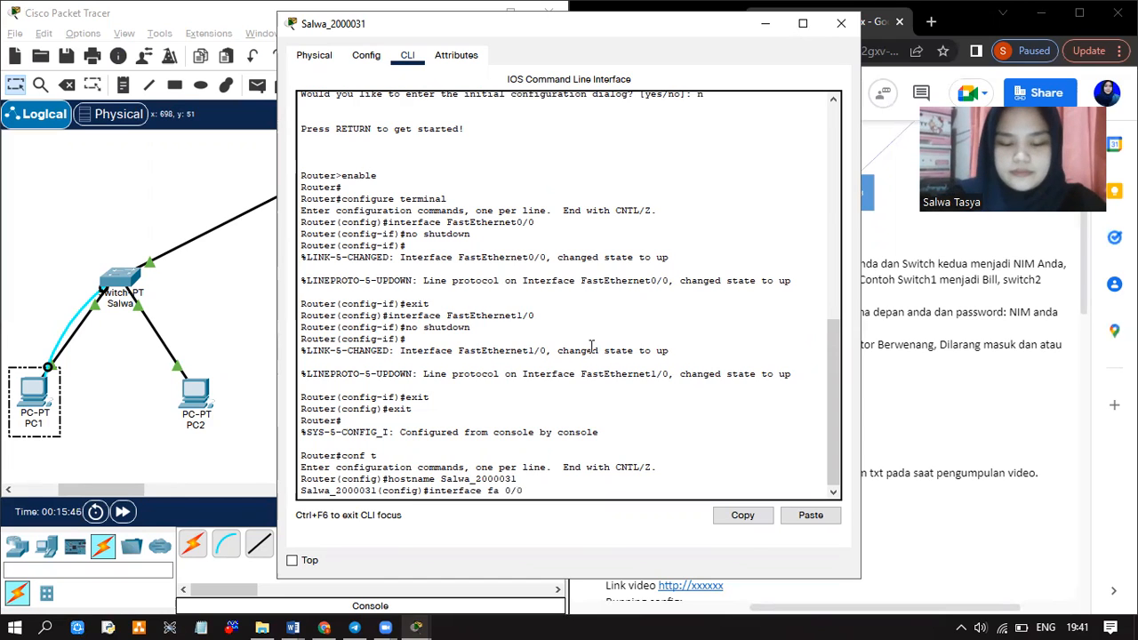
text(/0)
key(Return)
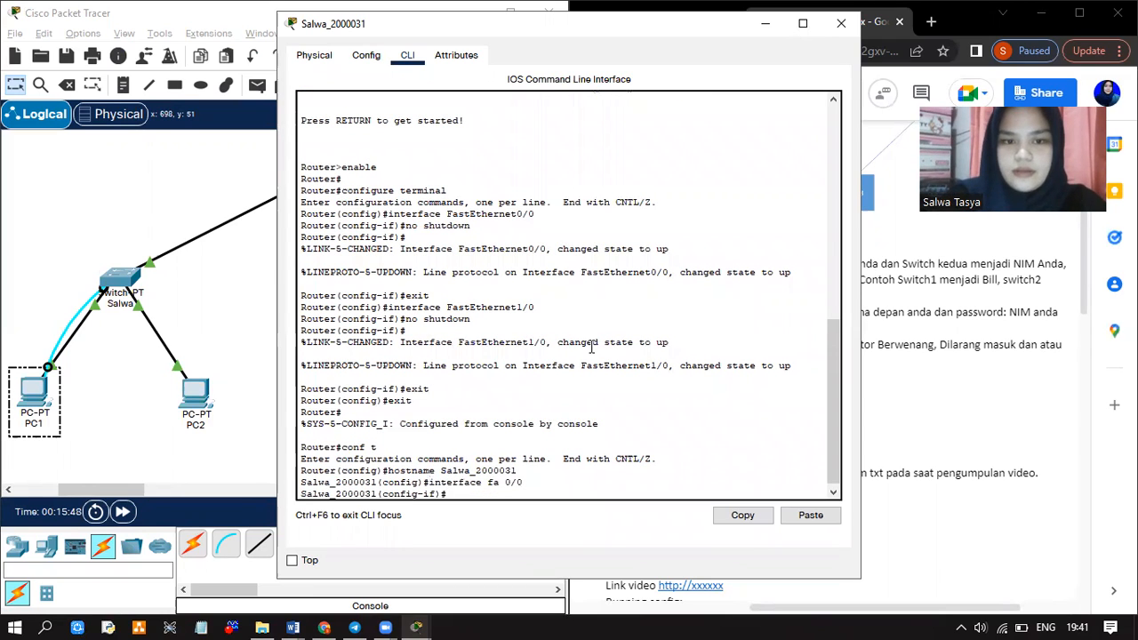
text(ip add)
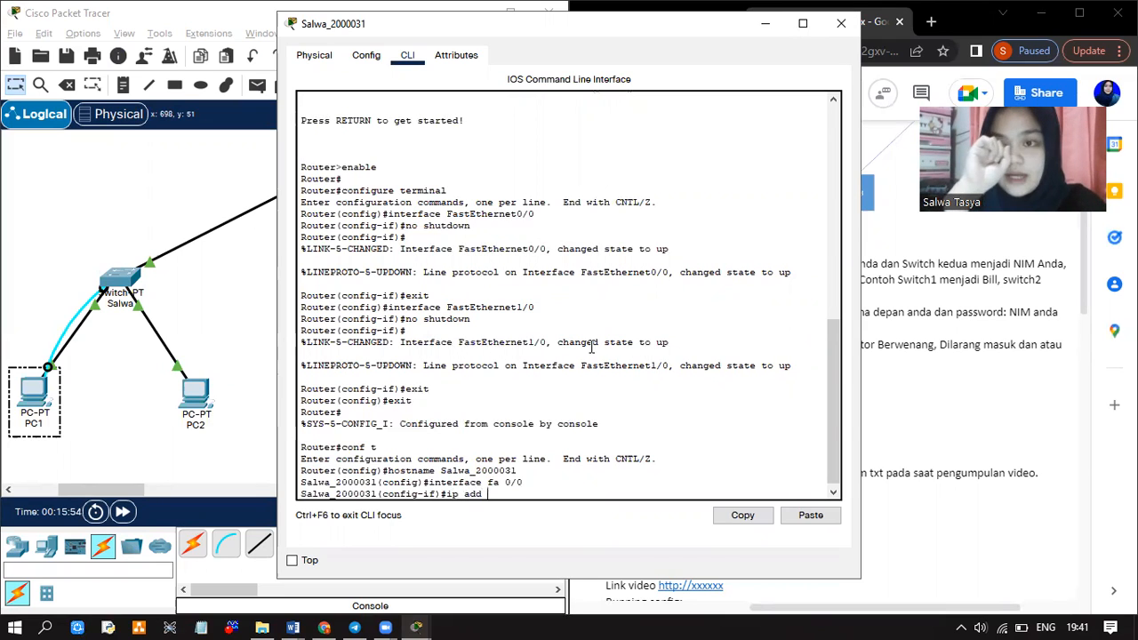
text( 16)
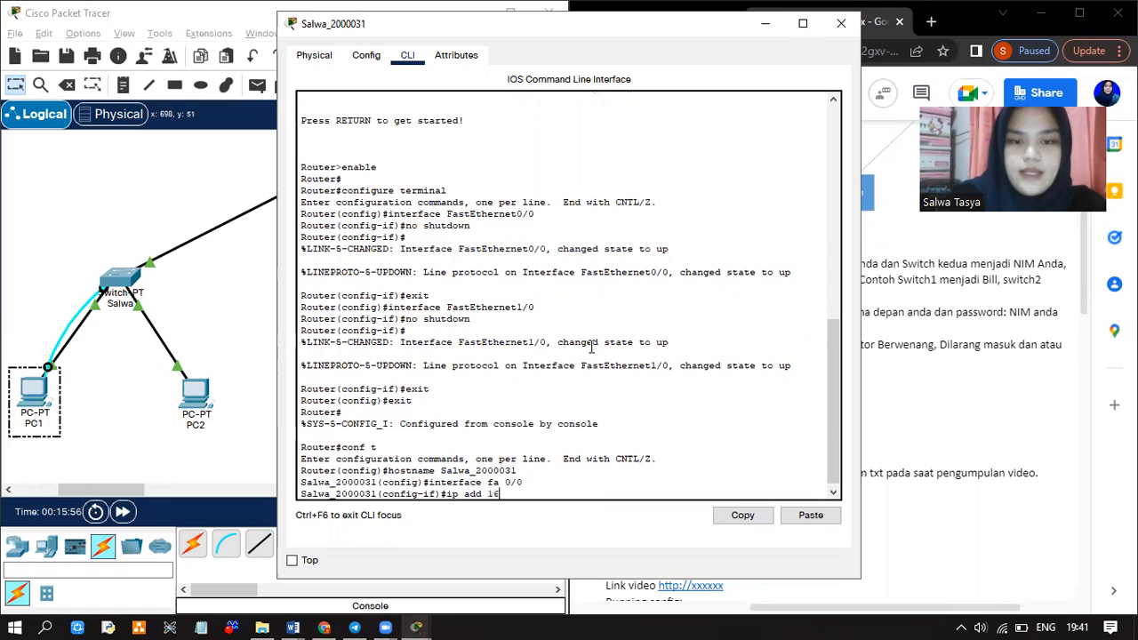
text(6.1)
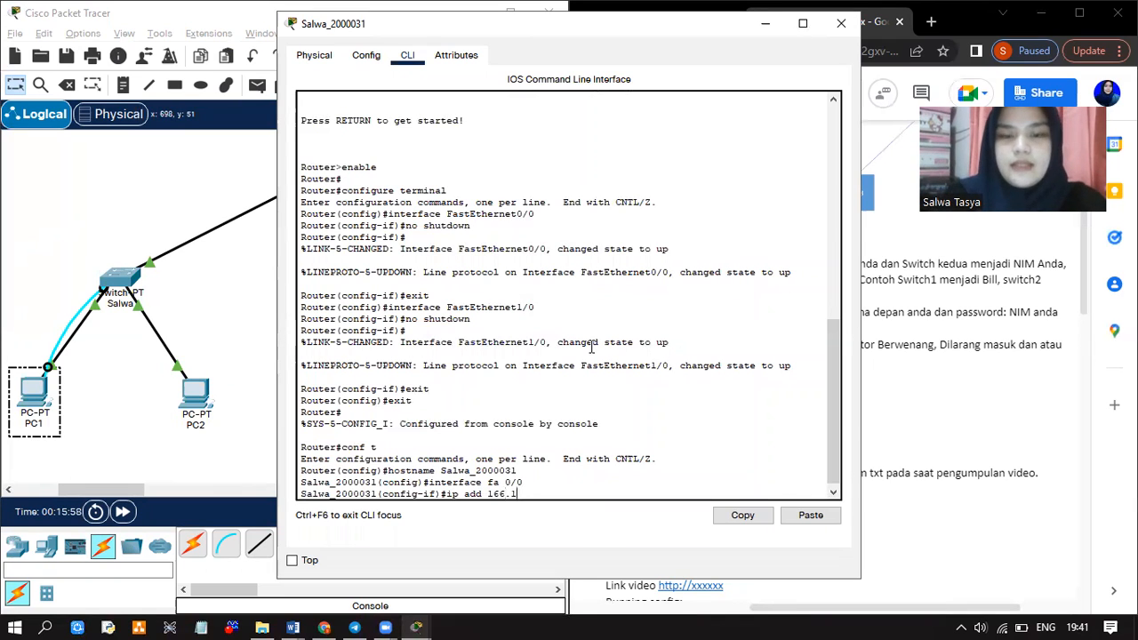
text(22.55)
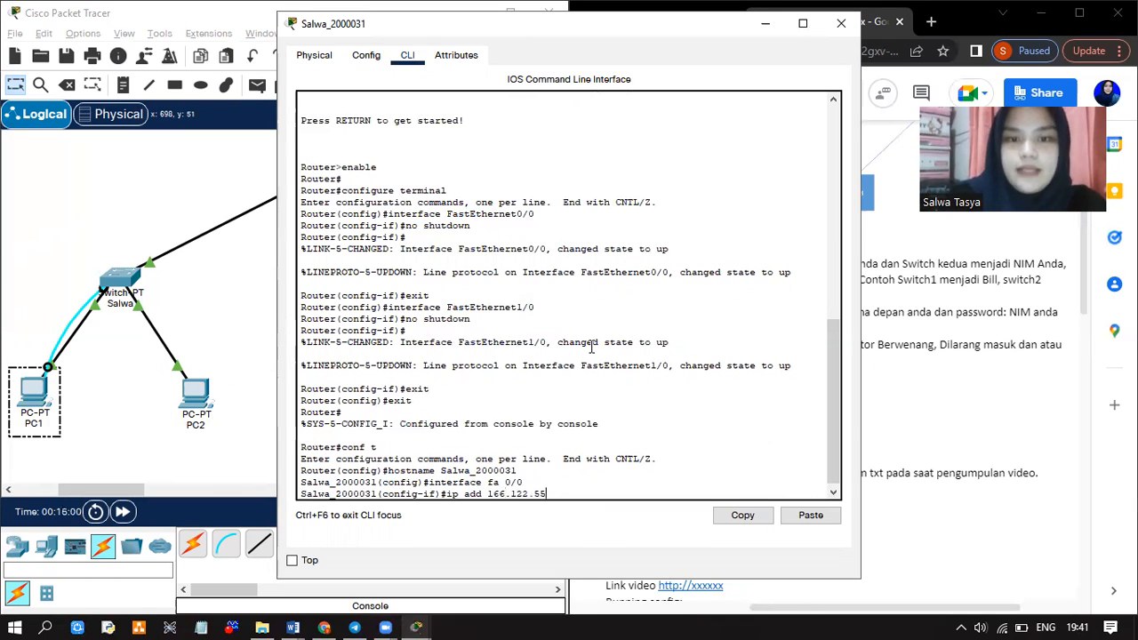
text(.1)
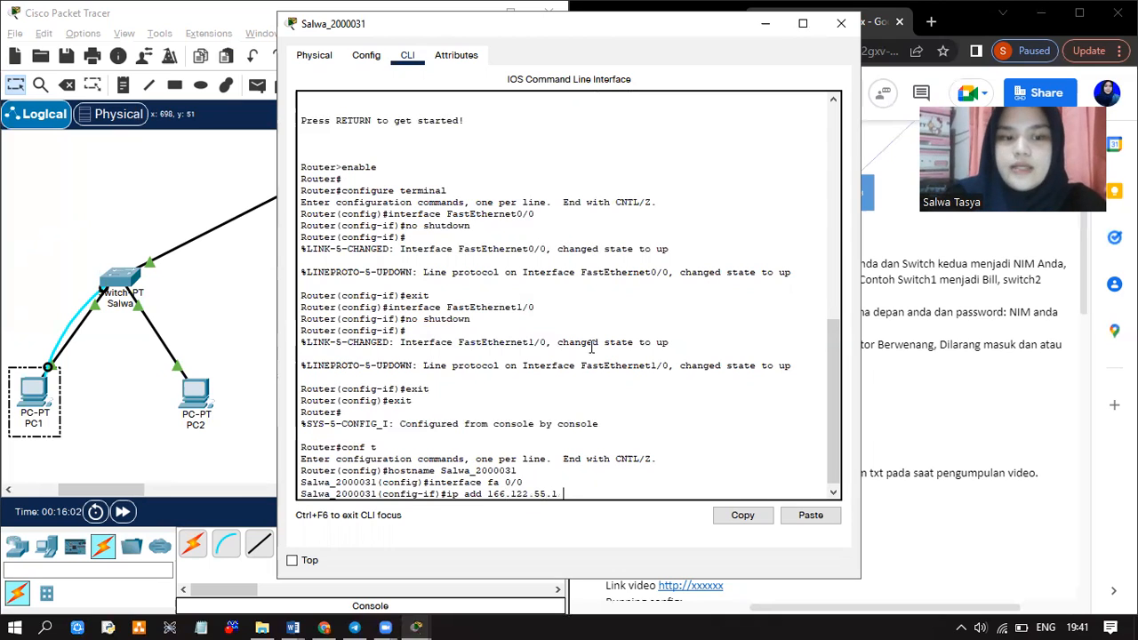
text( 255)
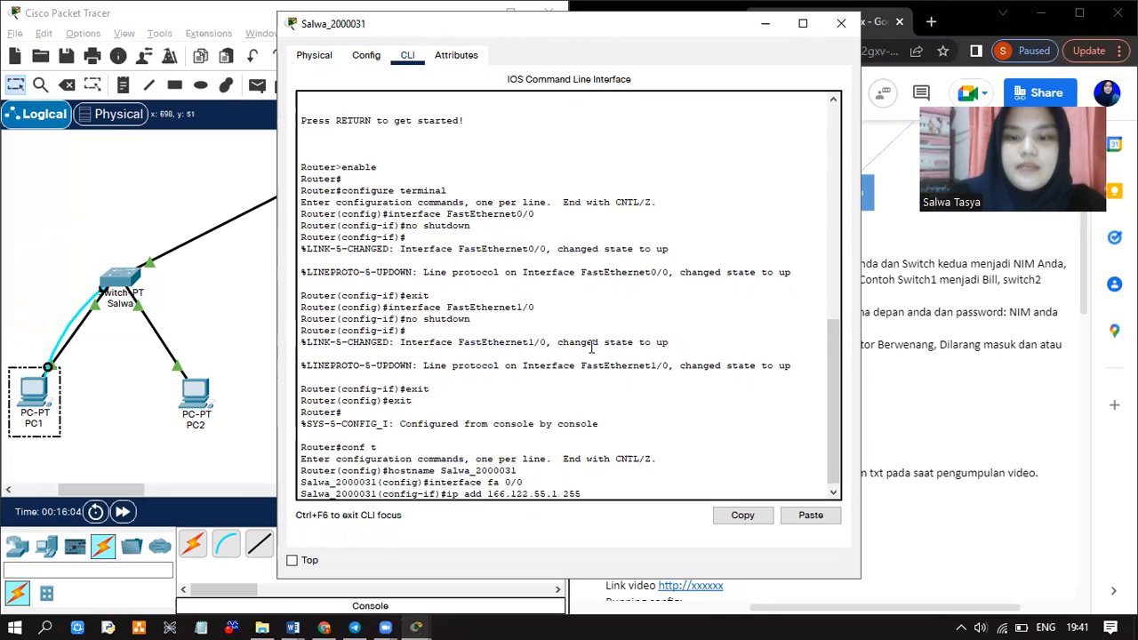
text(.255.255.0)
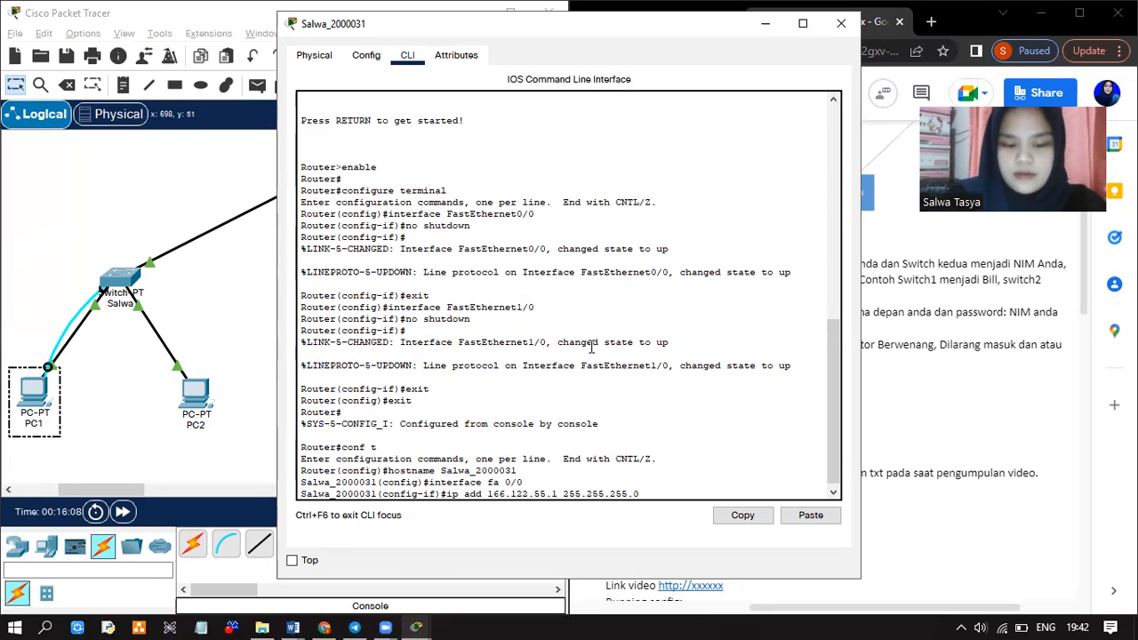
key(Return)
text(n)
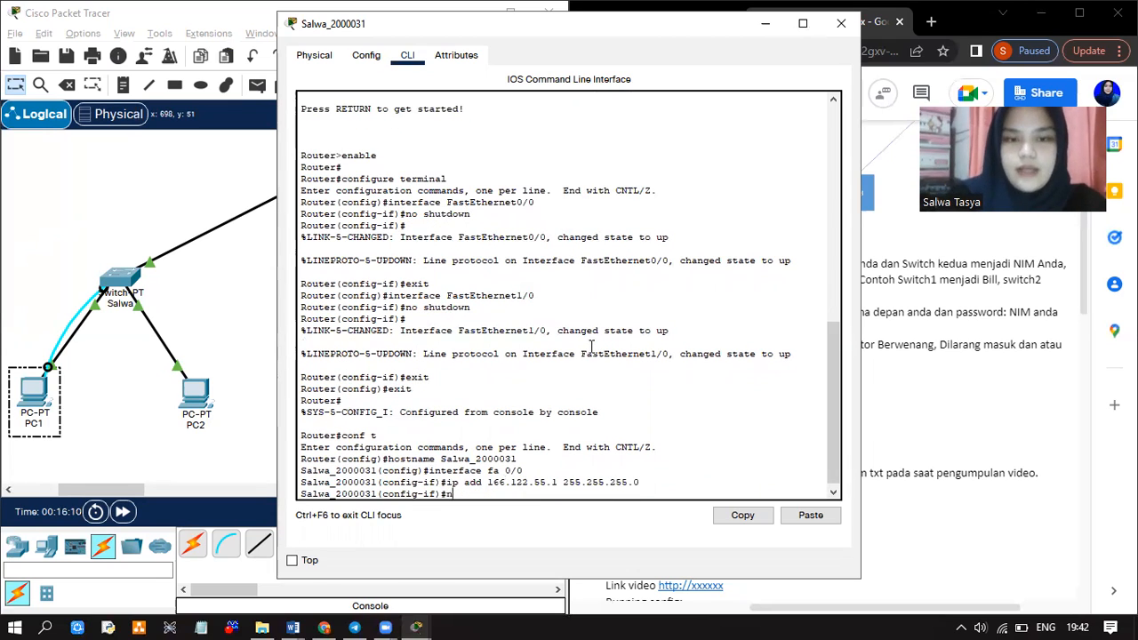
text(o shutdown)
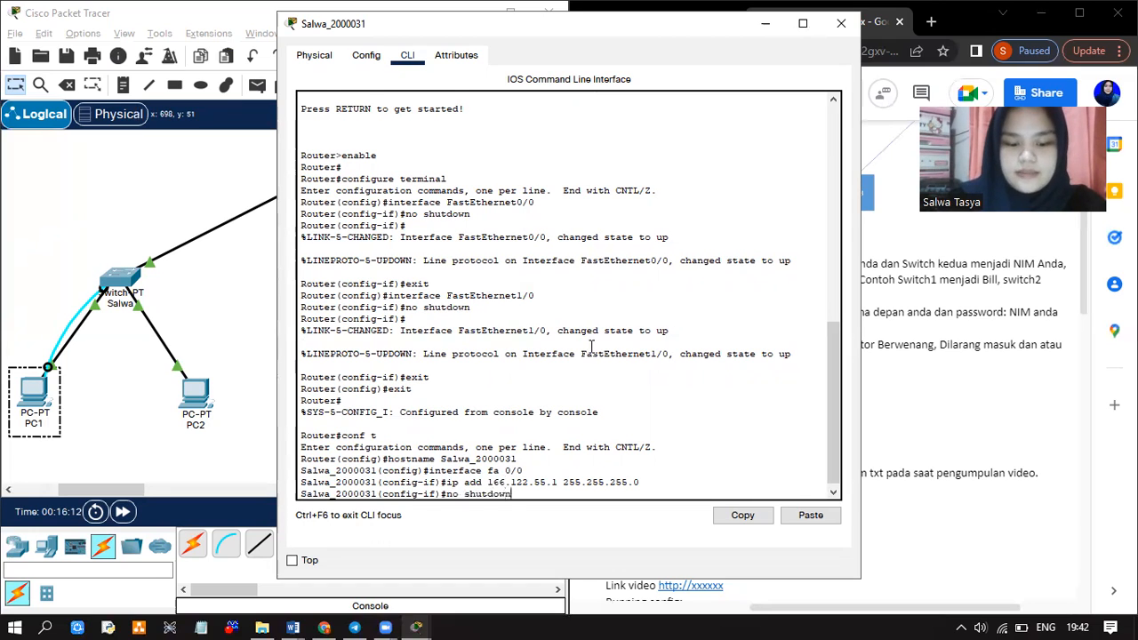
key(Return)
text(e)
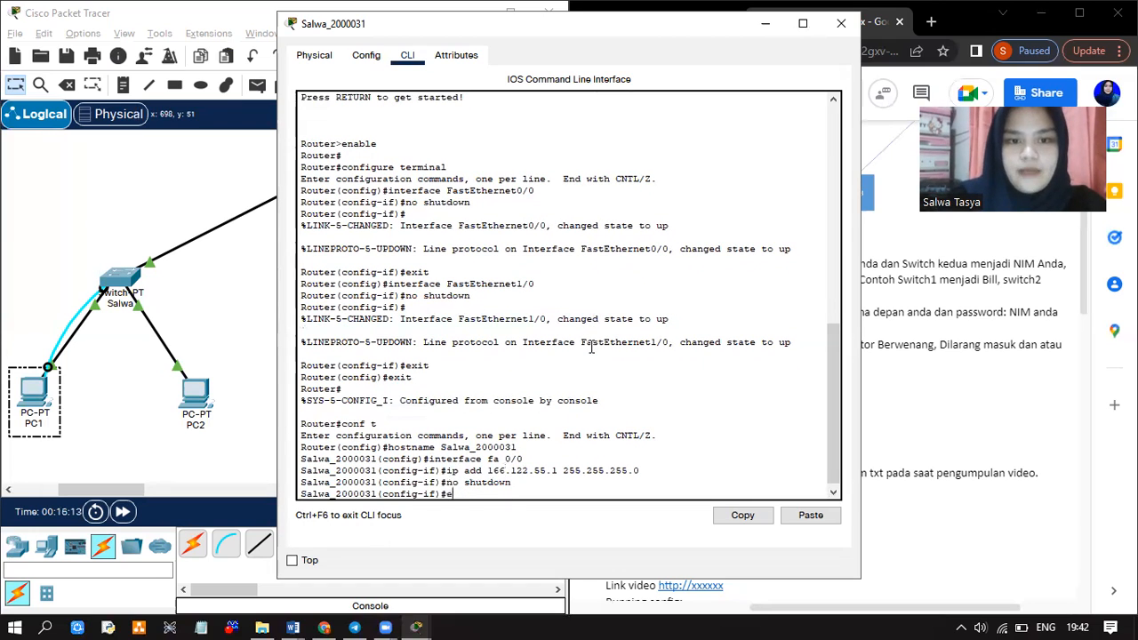
text(xit)
key(Return)
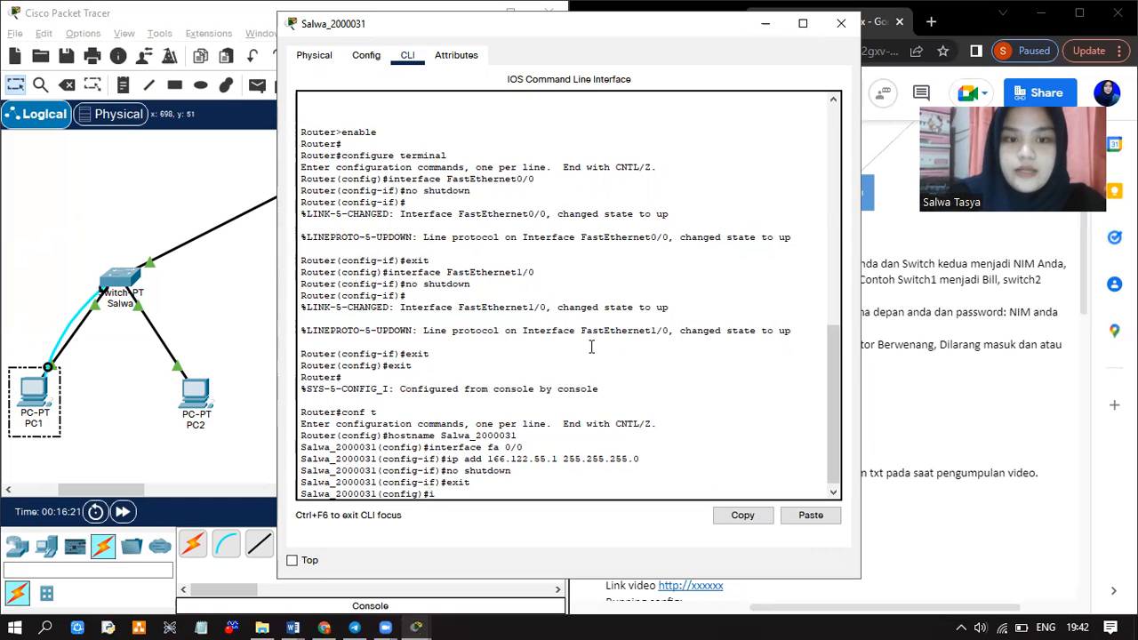
Configure interface fa 1/0 with 166.122.66.1 255.255.255.0, enable it with no shutdown, and exit
text(terface)
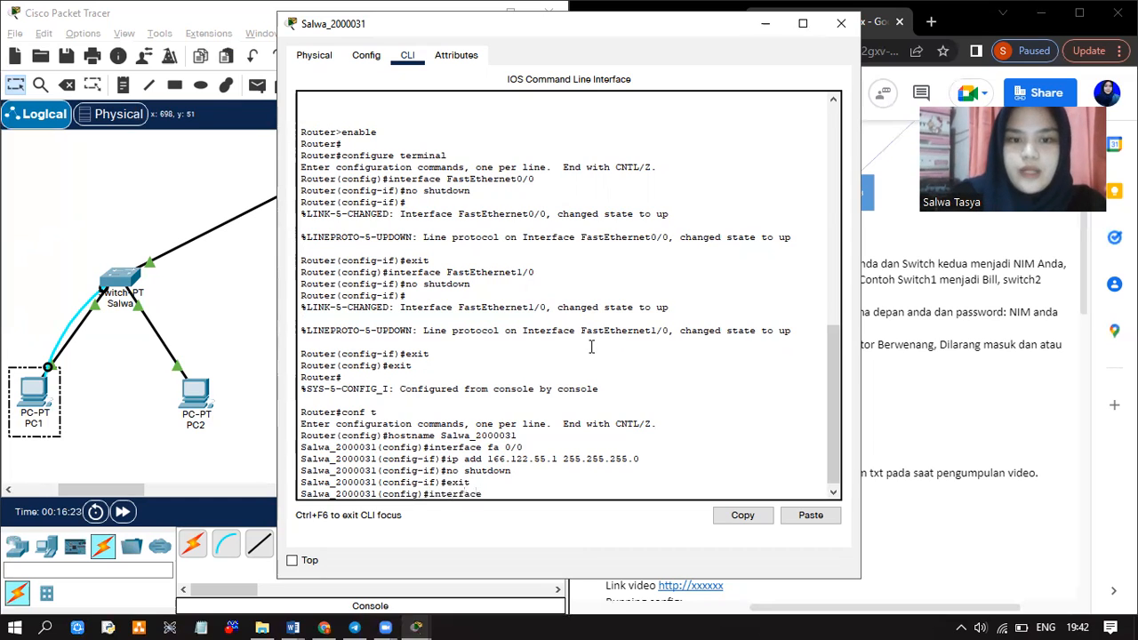
text( fa 1)
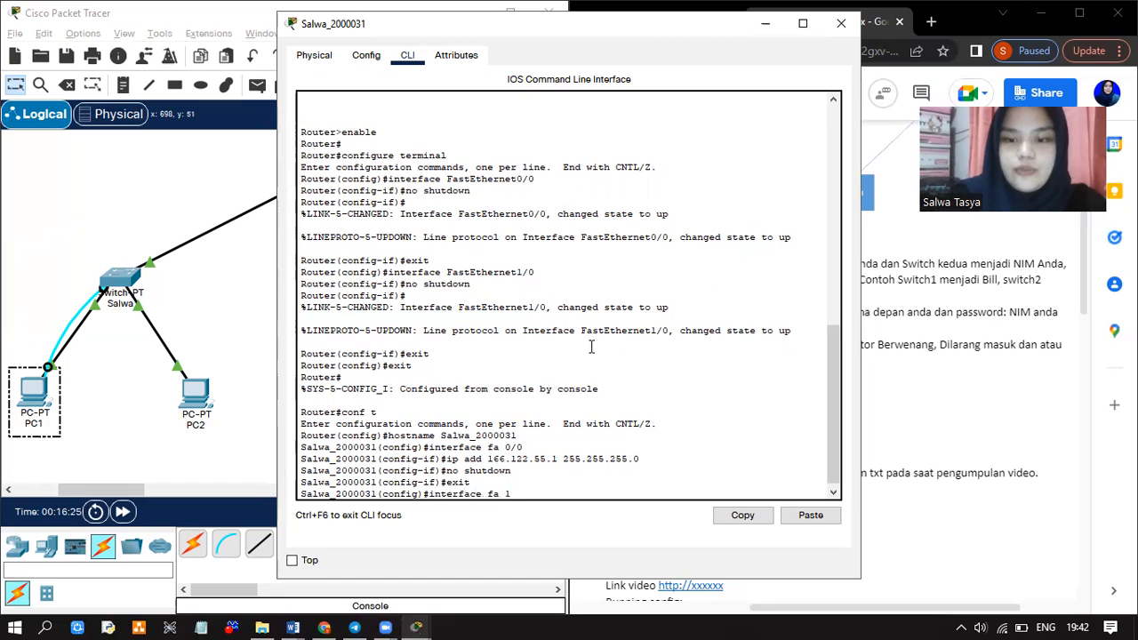
text(/0)
key(Return)
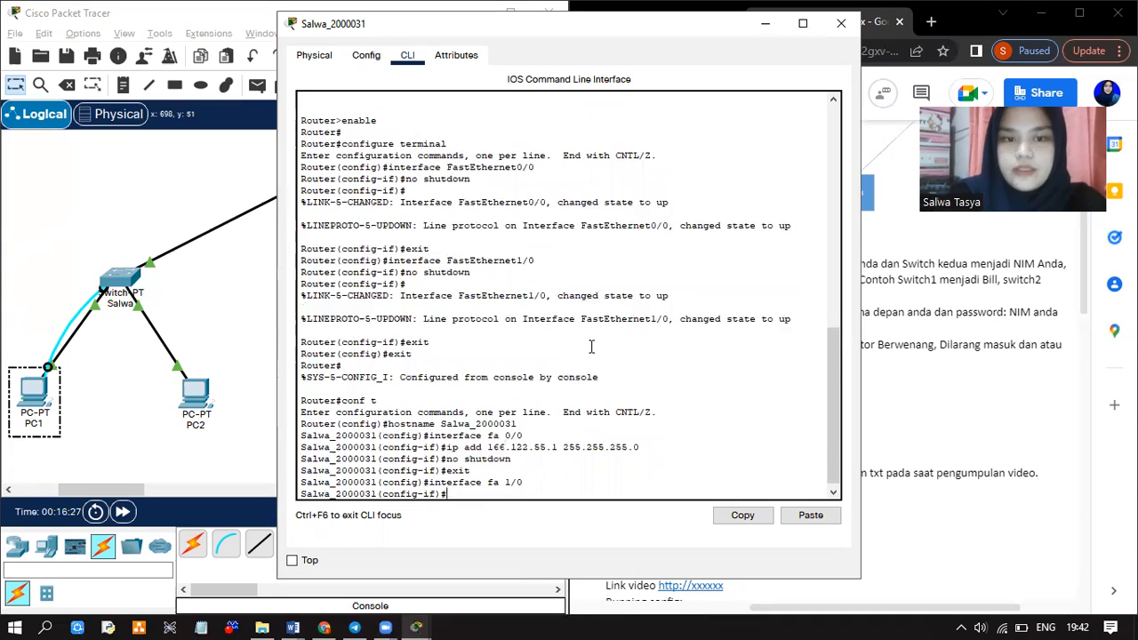
text(ip add )
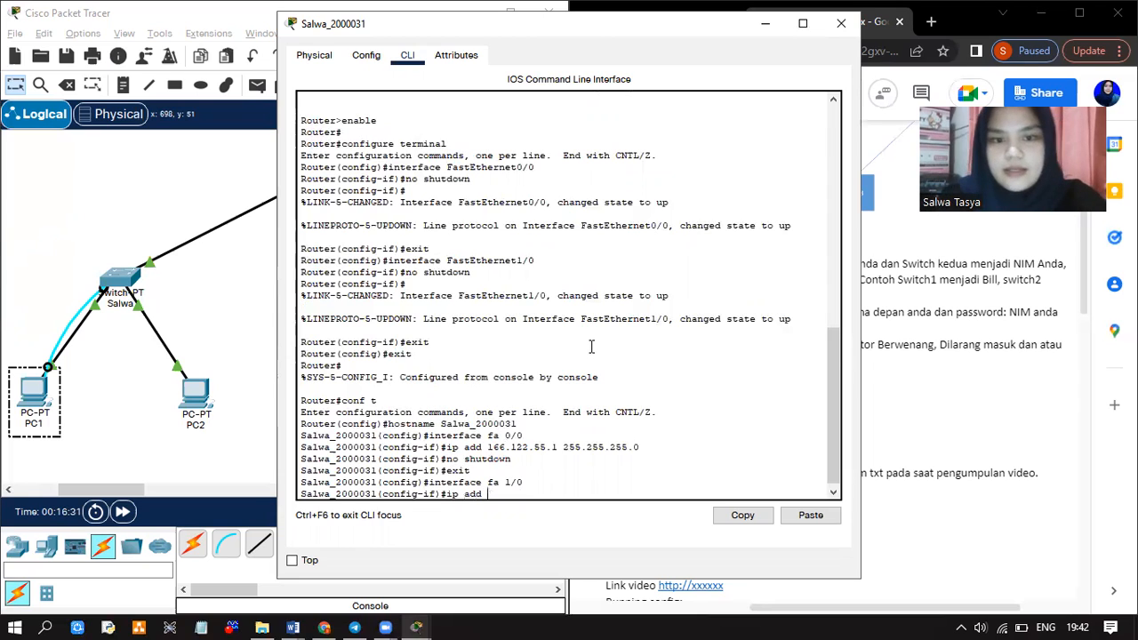
text(166)
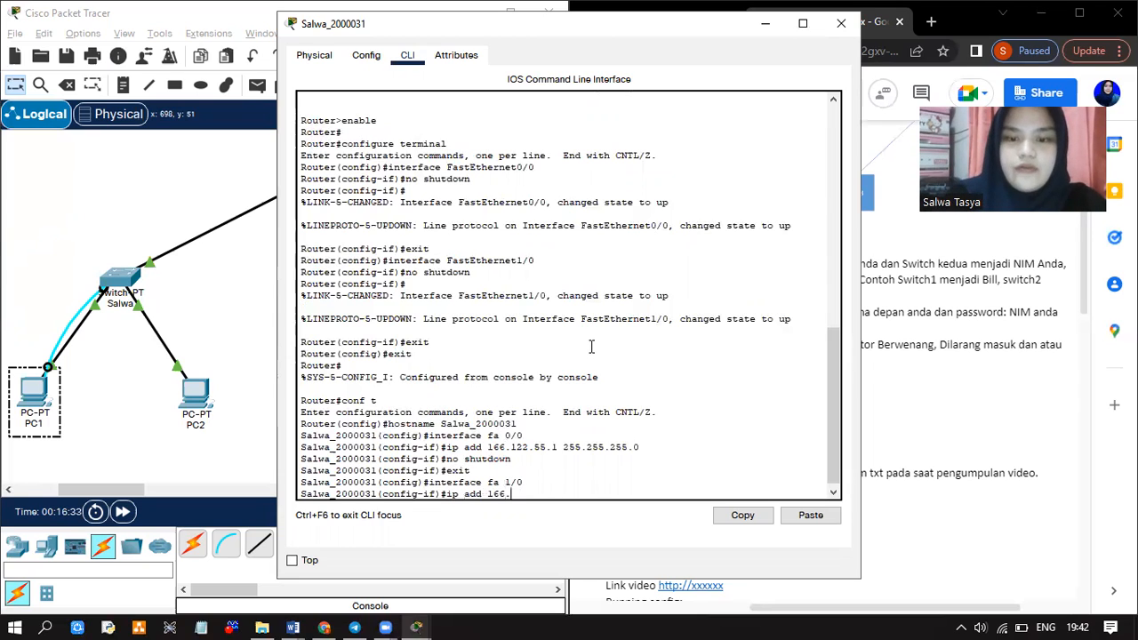
text(.12)
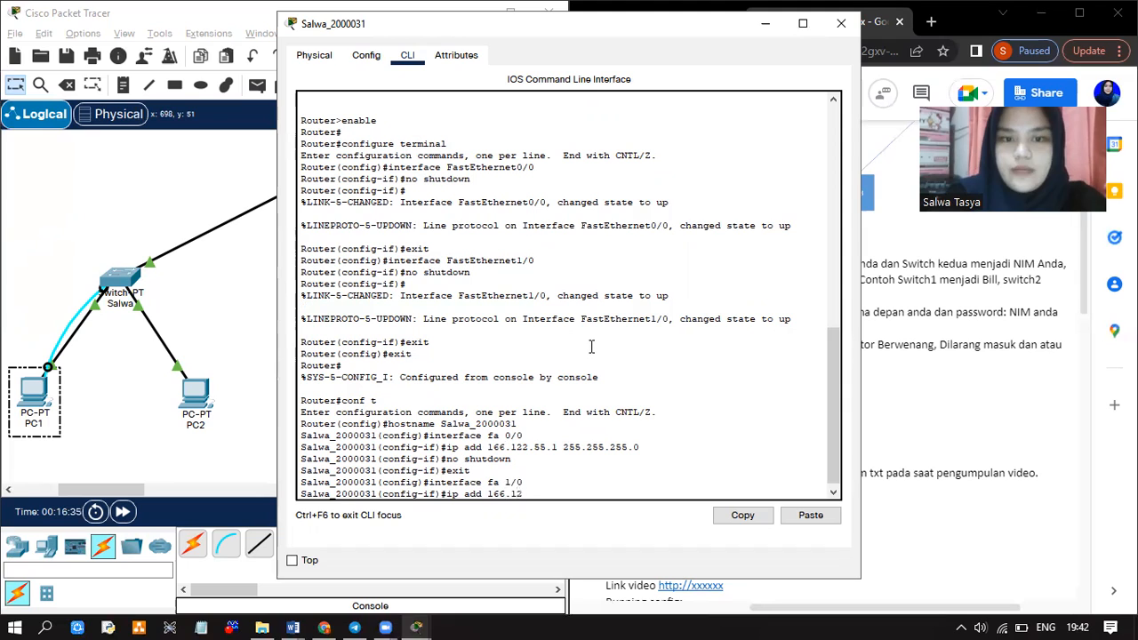
text(2.66.1)
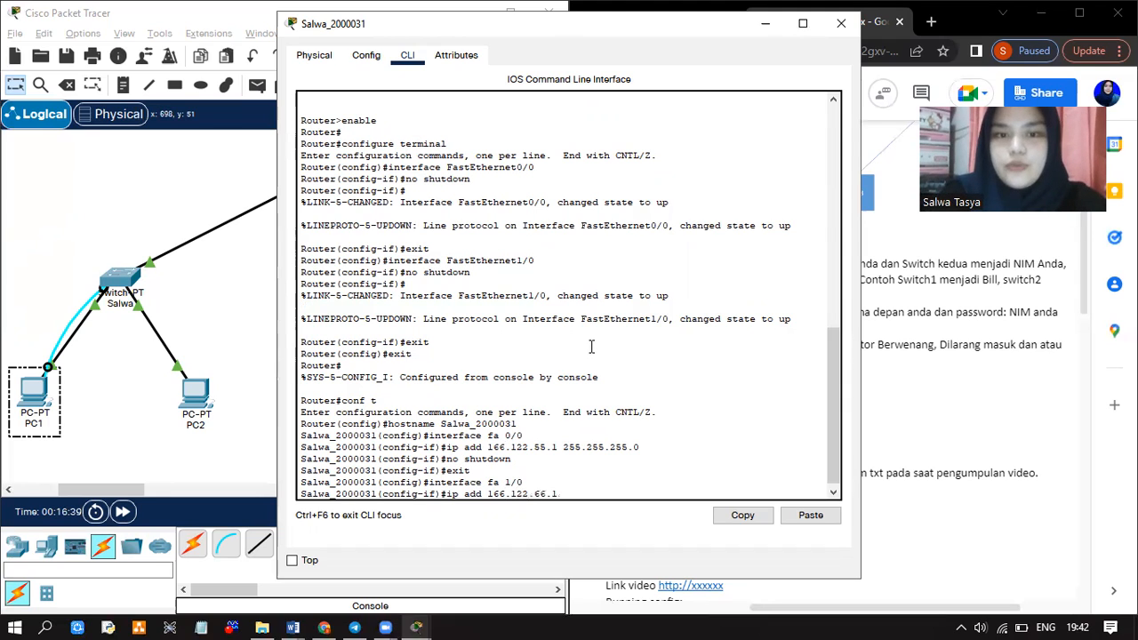
text( 255.)
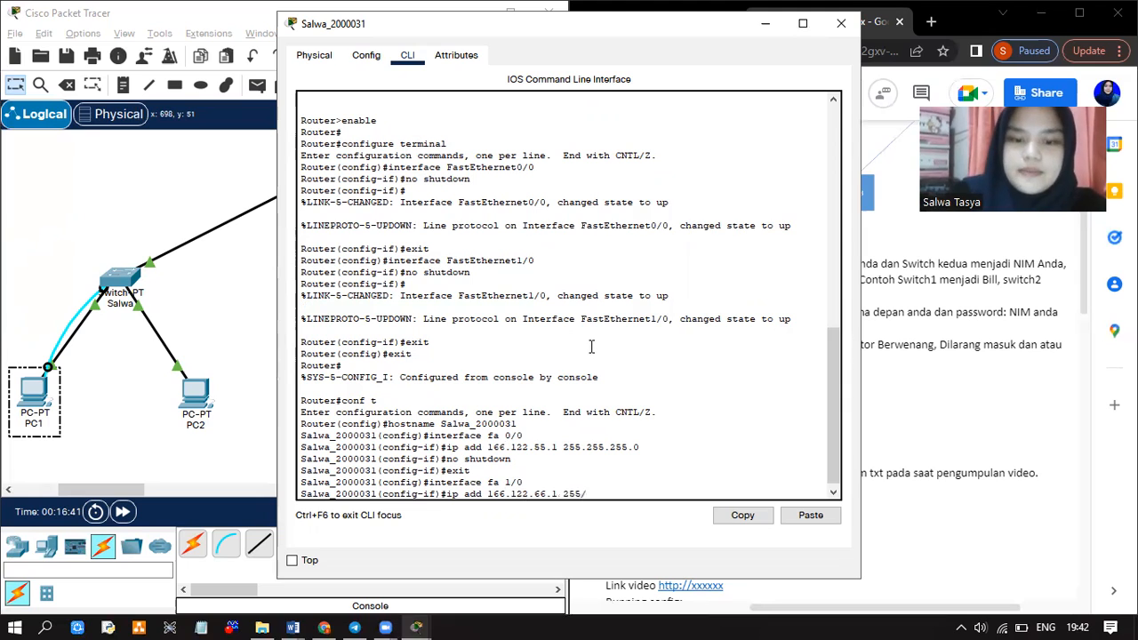
text(255.255.0)
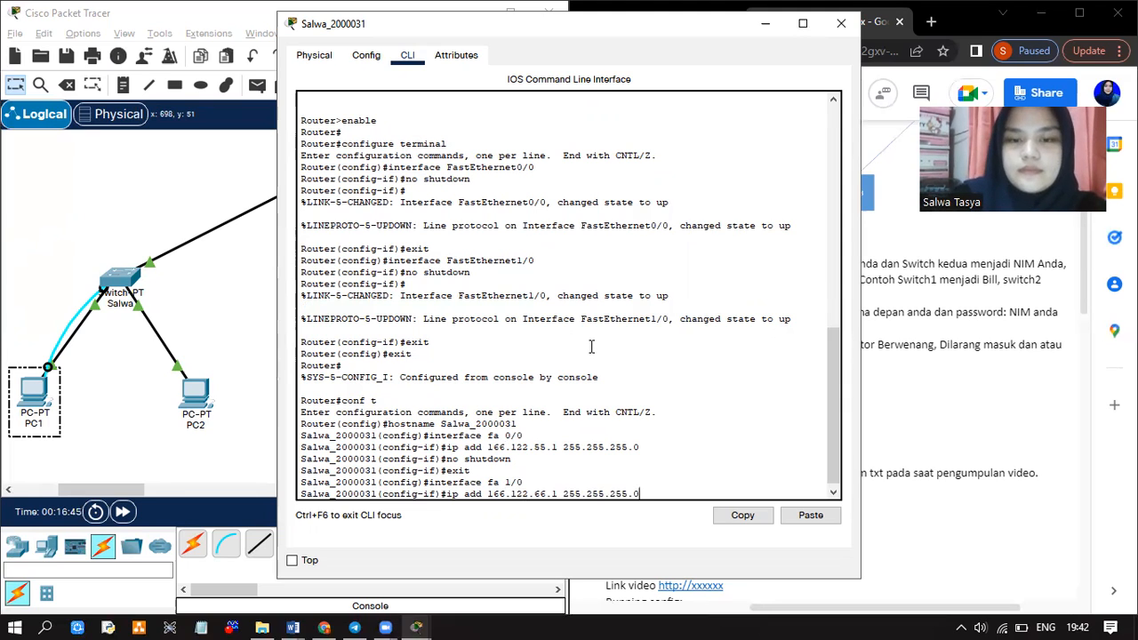
key(Return)
text(np)
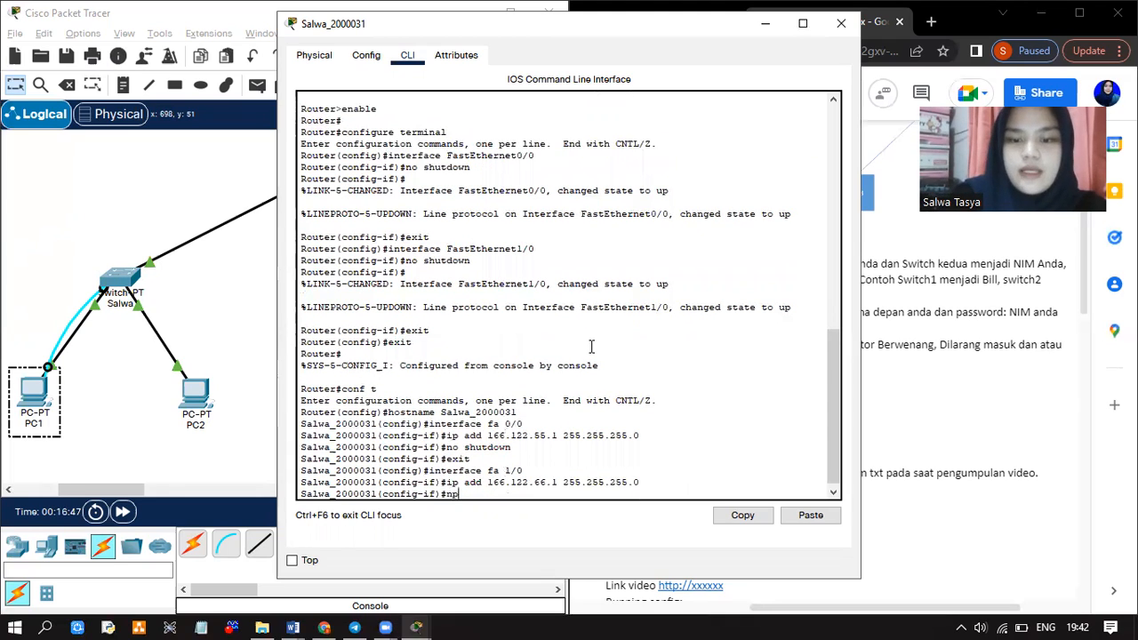
key(BackSpace)
text(o shu)
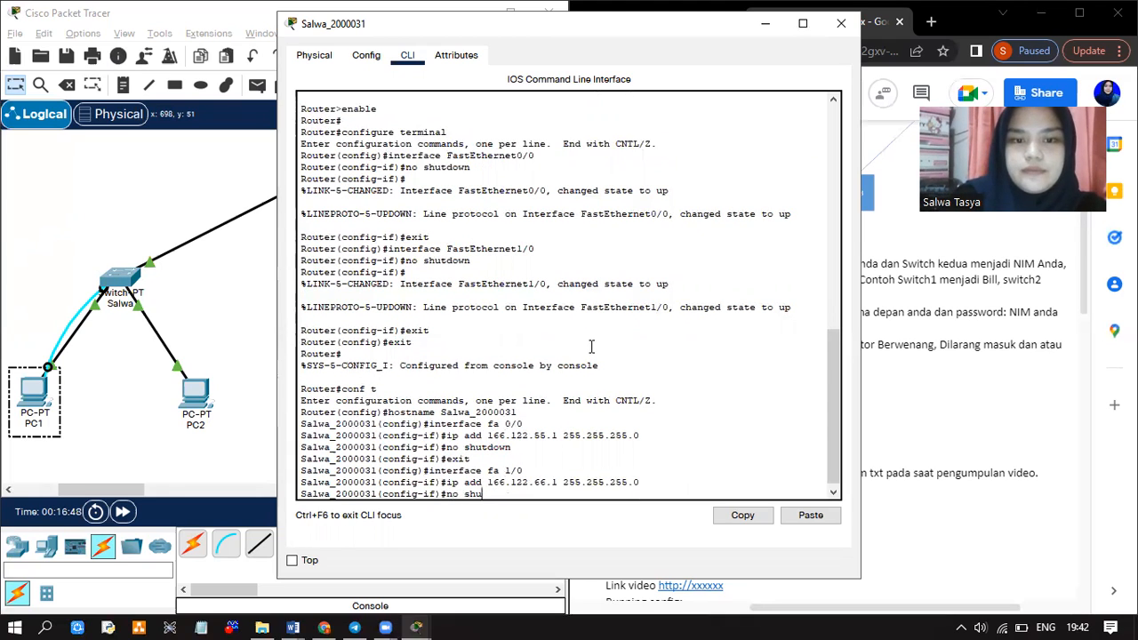
text(tdown)
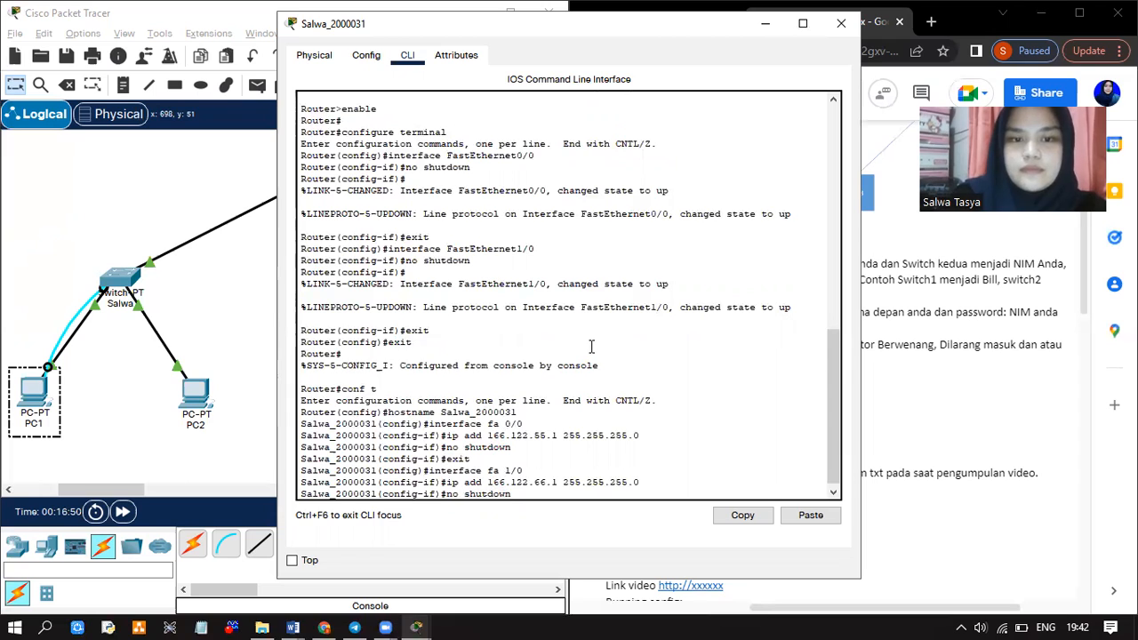
key(Return)
text(exit)
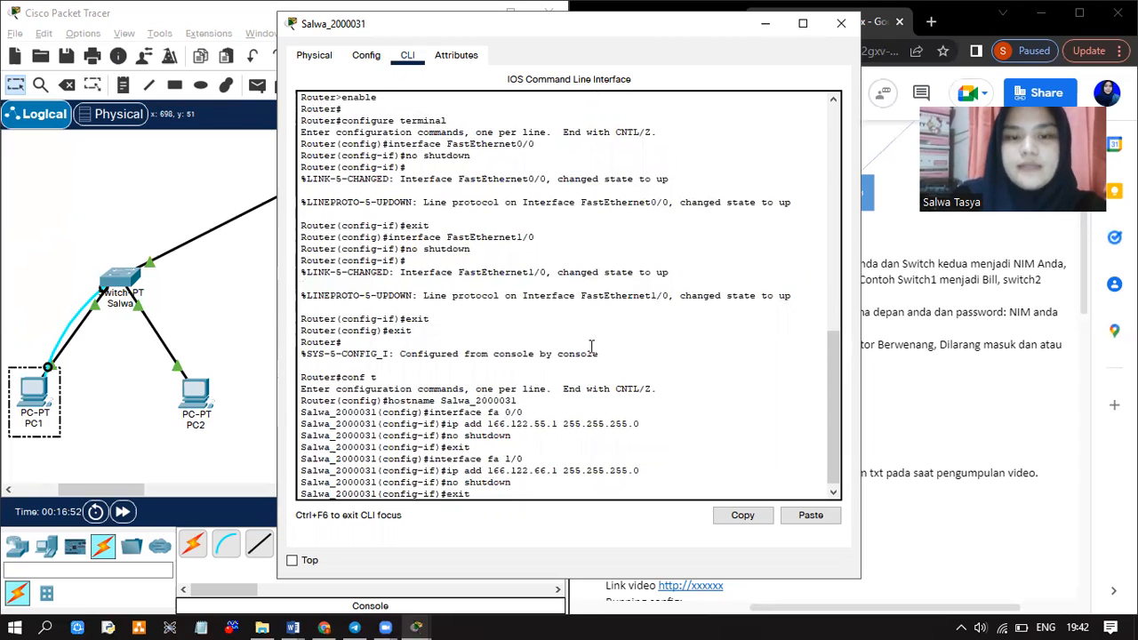
key(Return)
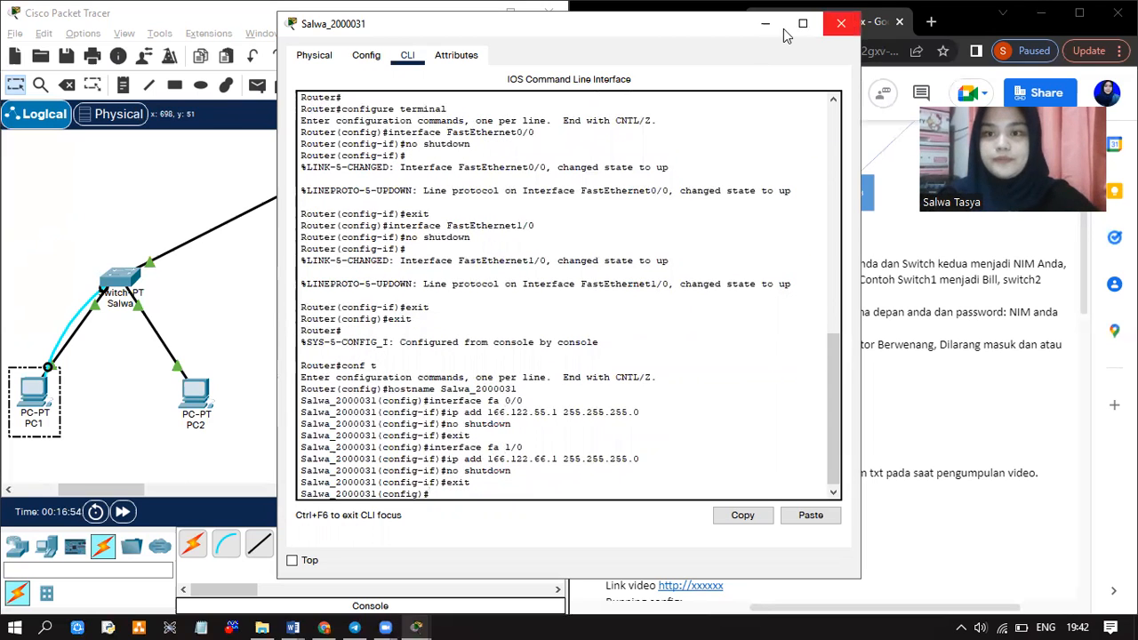
Close the router window, minimize the Google Docs assignment, and un-snap the Packet Tracer window
click(840, 23)
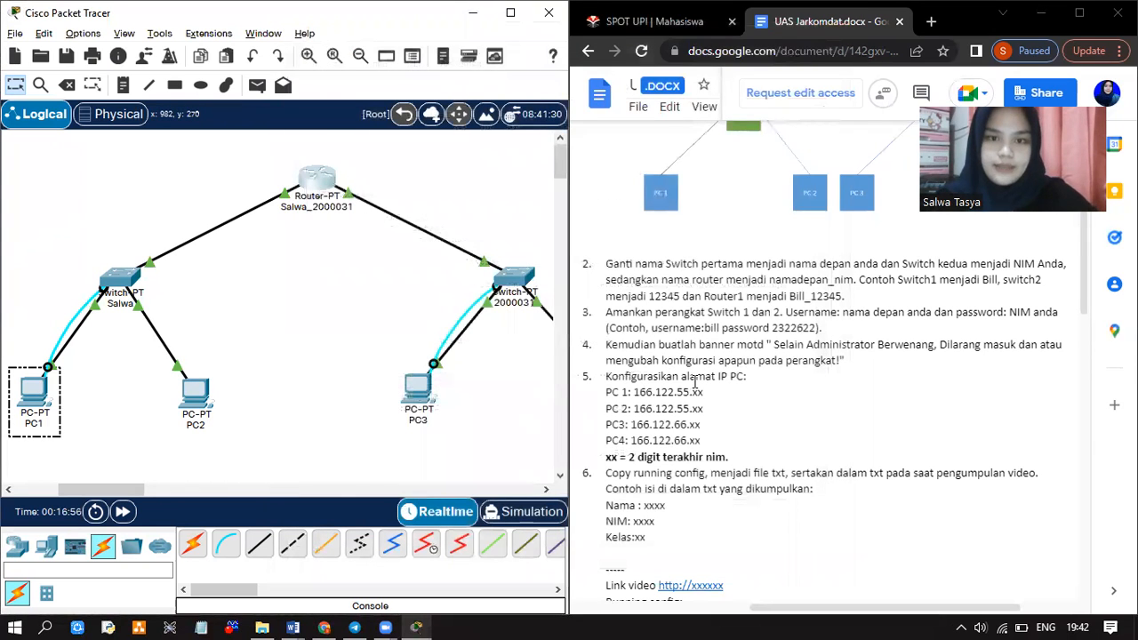
scroll(696, 386, down, 3)
scroll(696, 386, down, 1)
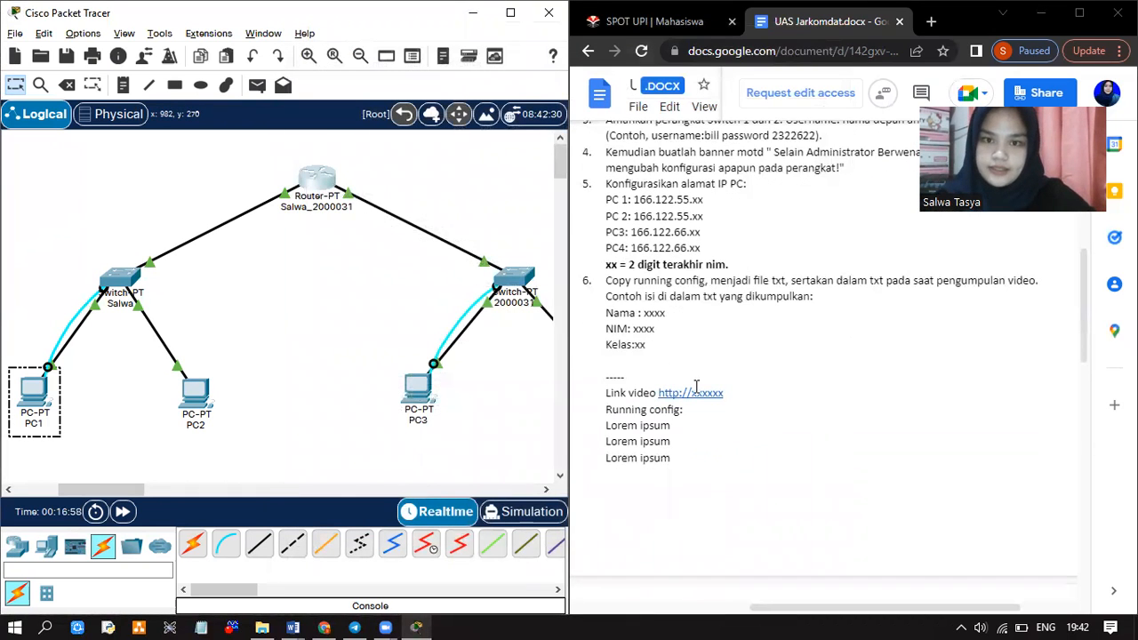
scroll(696, 385, down, 5)
scroll(696, 386, up, 3)
scroll(696, 386, up, 2)
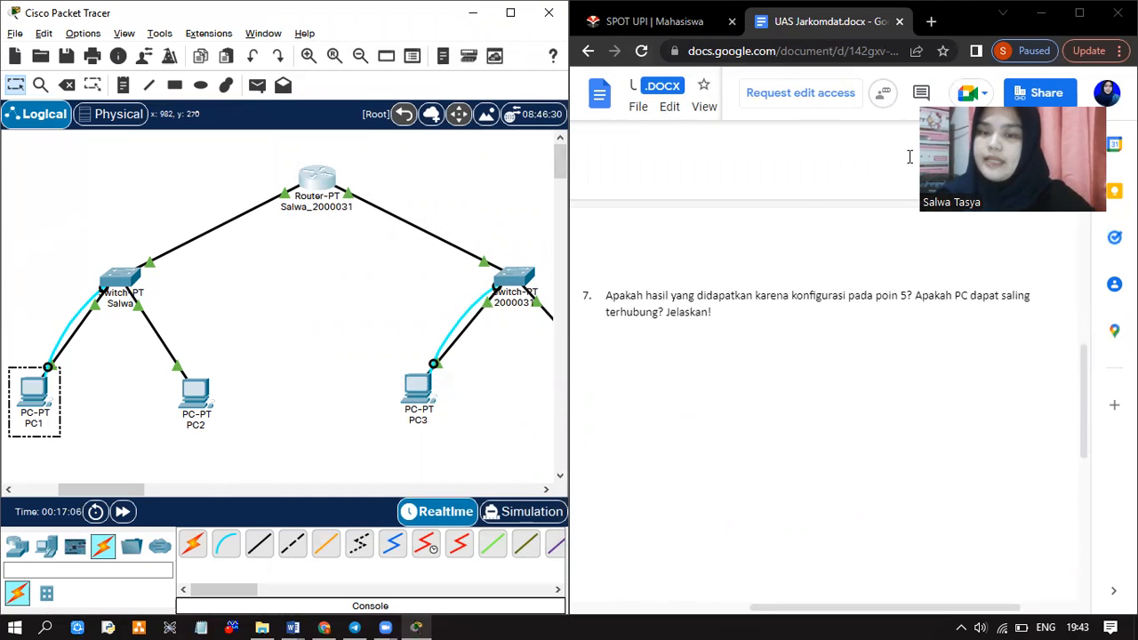
click(1042, 14)
drag(426, 18, 480, 69)
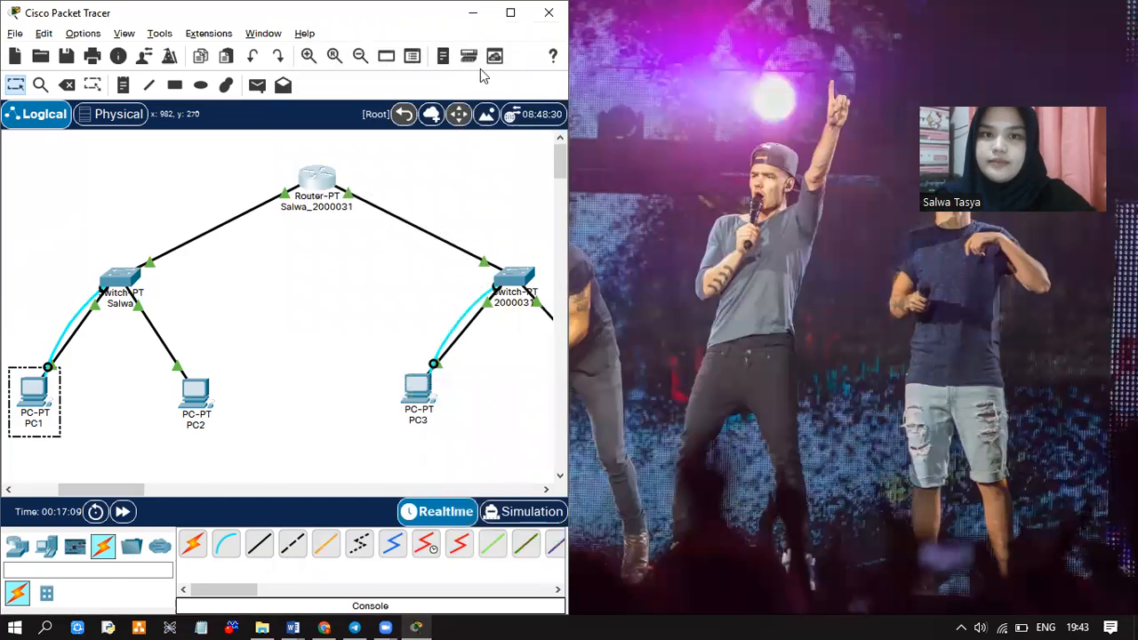
Maximize Packet Tracer and send a simple PDU ping from PC1 to PC3
click(582, 66)
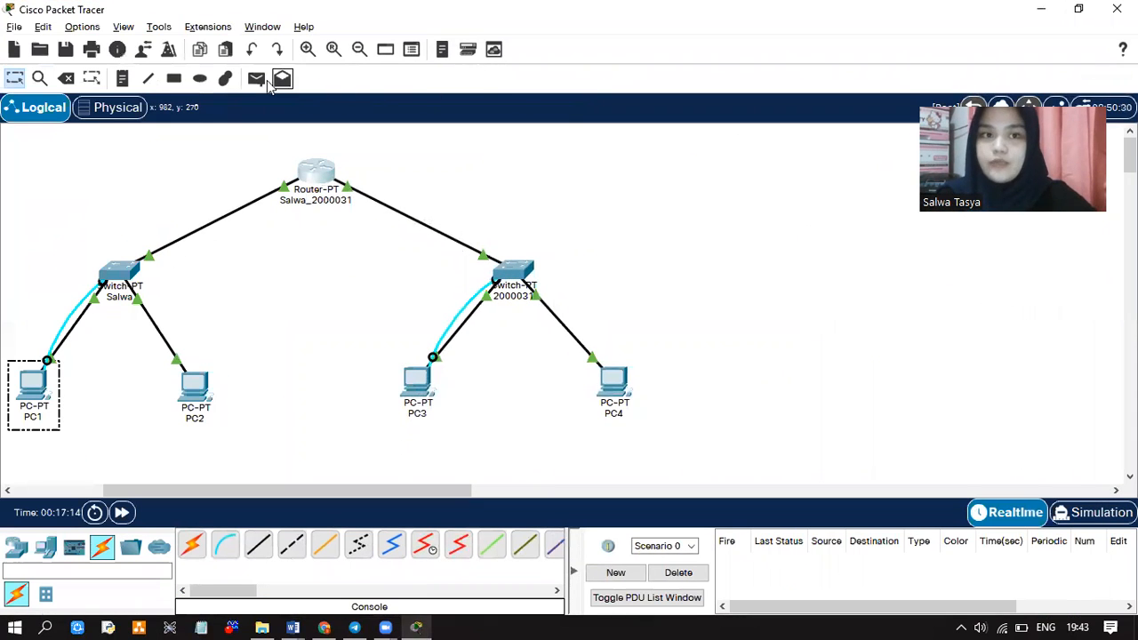
scroll(249, 276, left, 5)
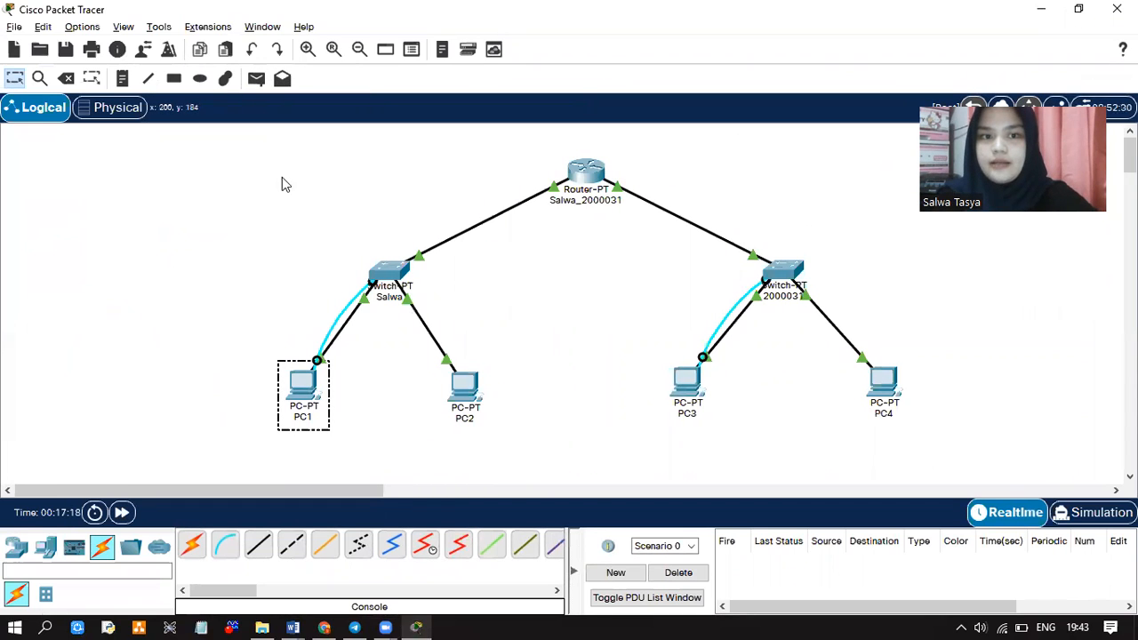
click(256, 81)
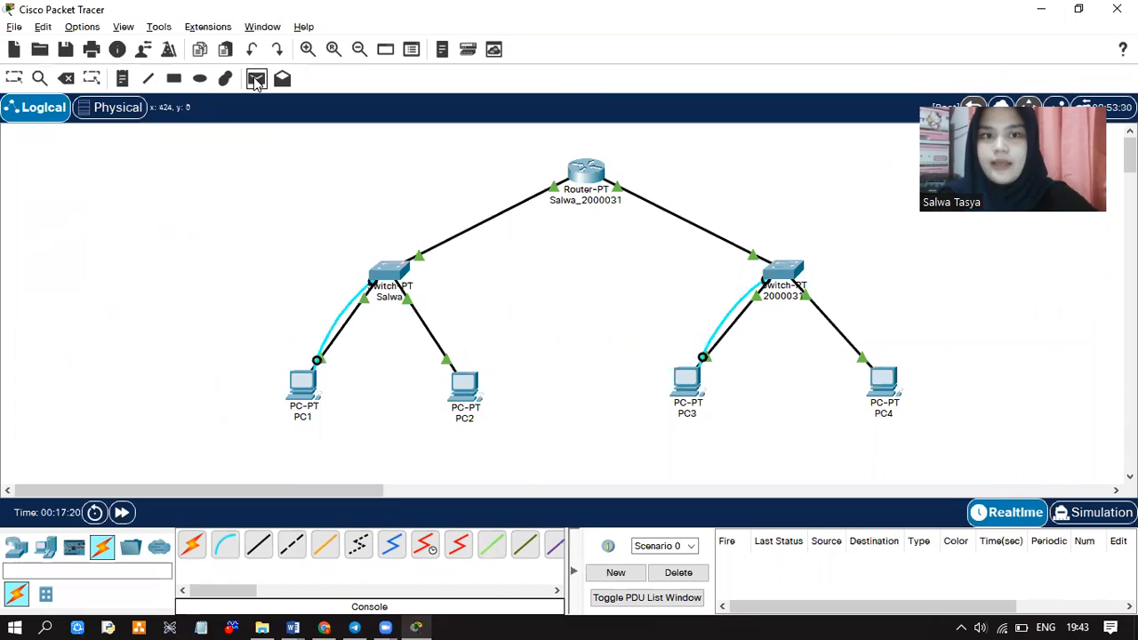
click(307, 380)
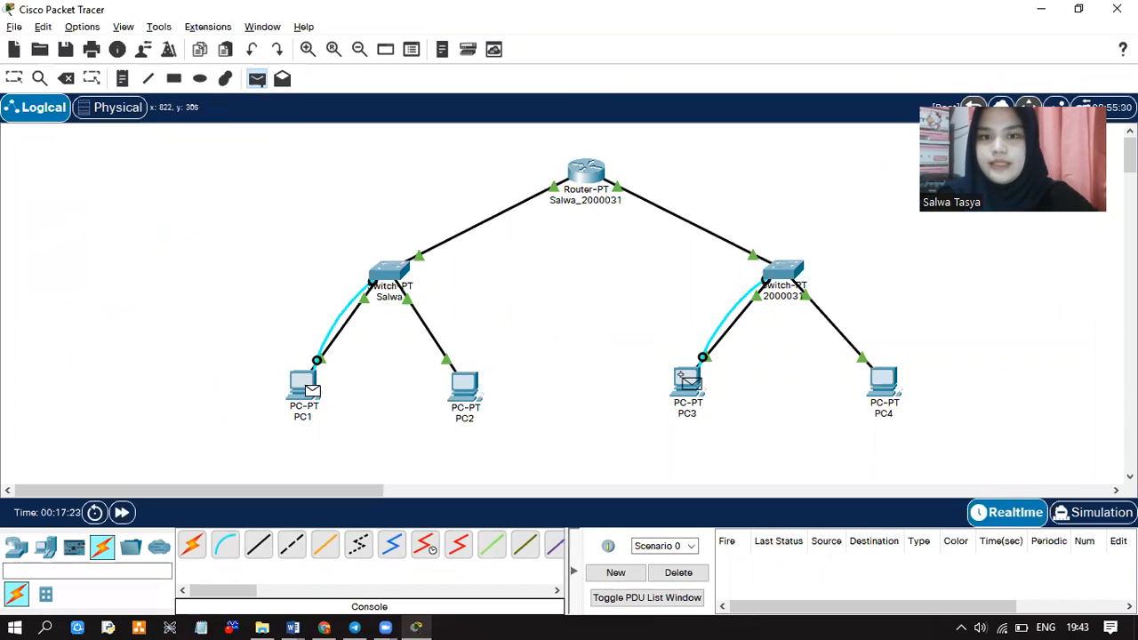
click(689, 381)
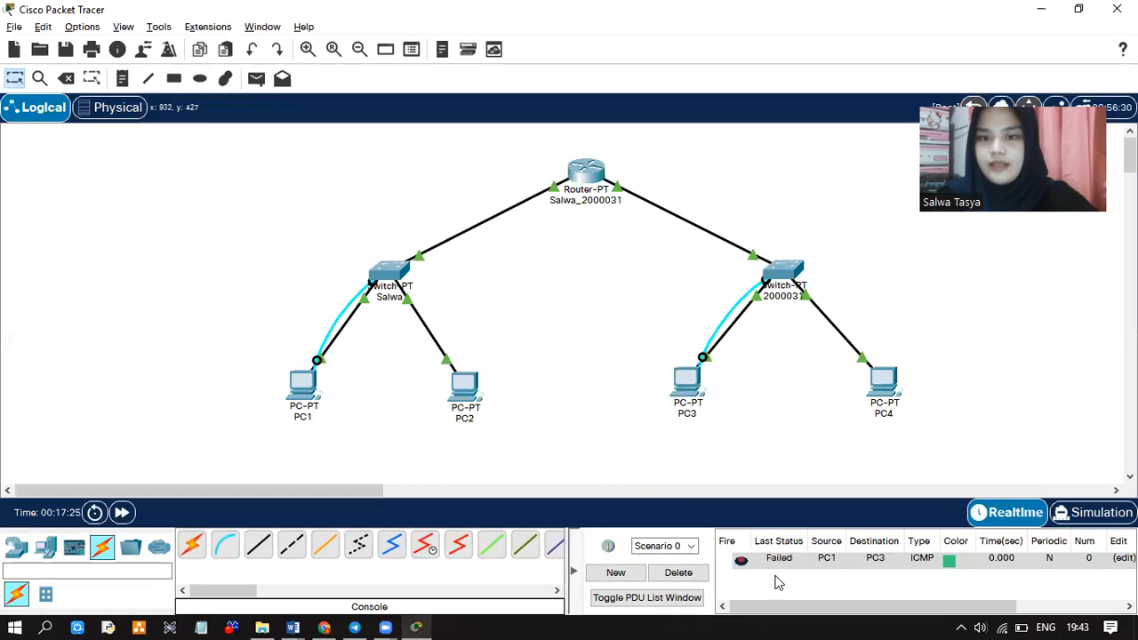
Send a second PC1-to-PC3 ping, then a ping from PC2 to PC4
click(256, 78)
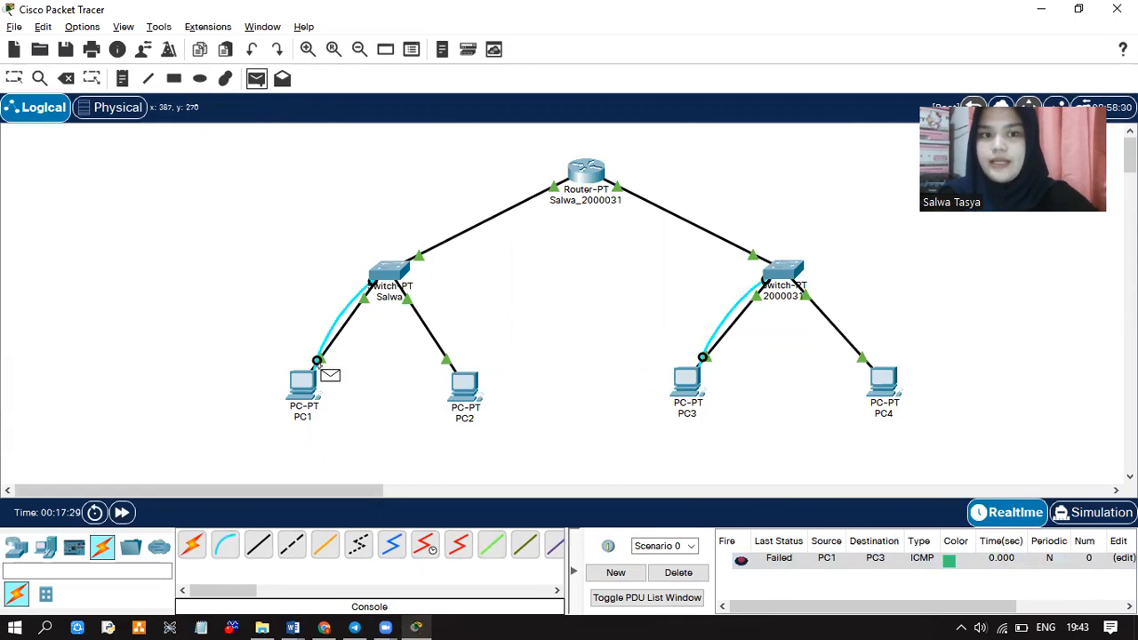
click(307, 389)
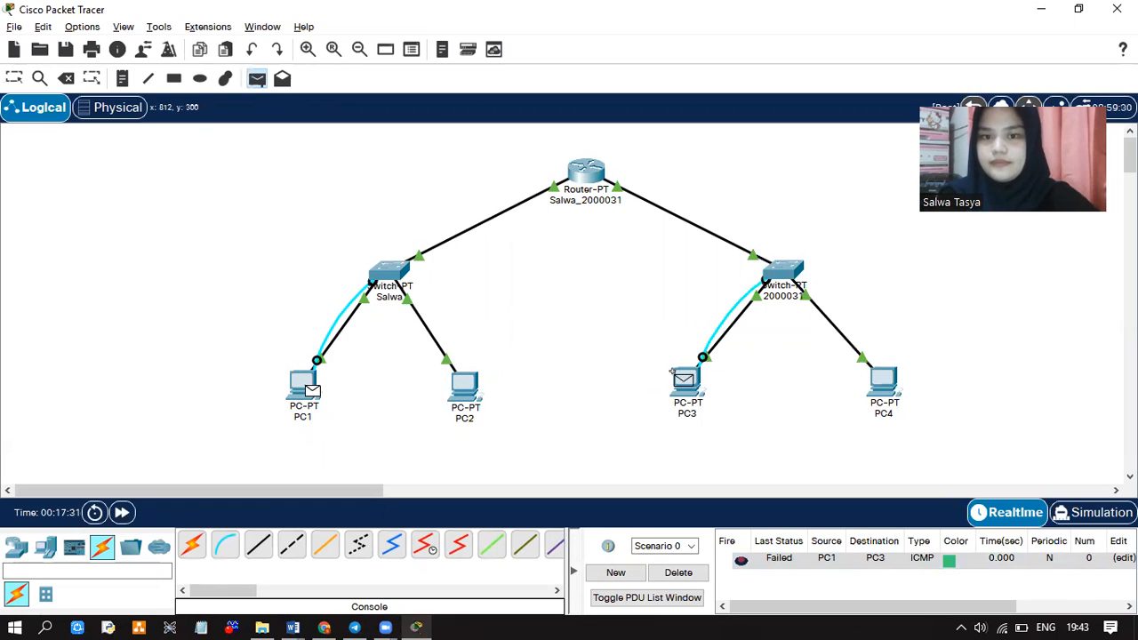
click(682, 380)
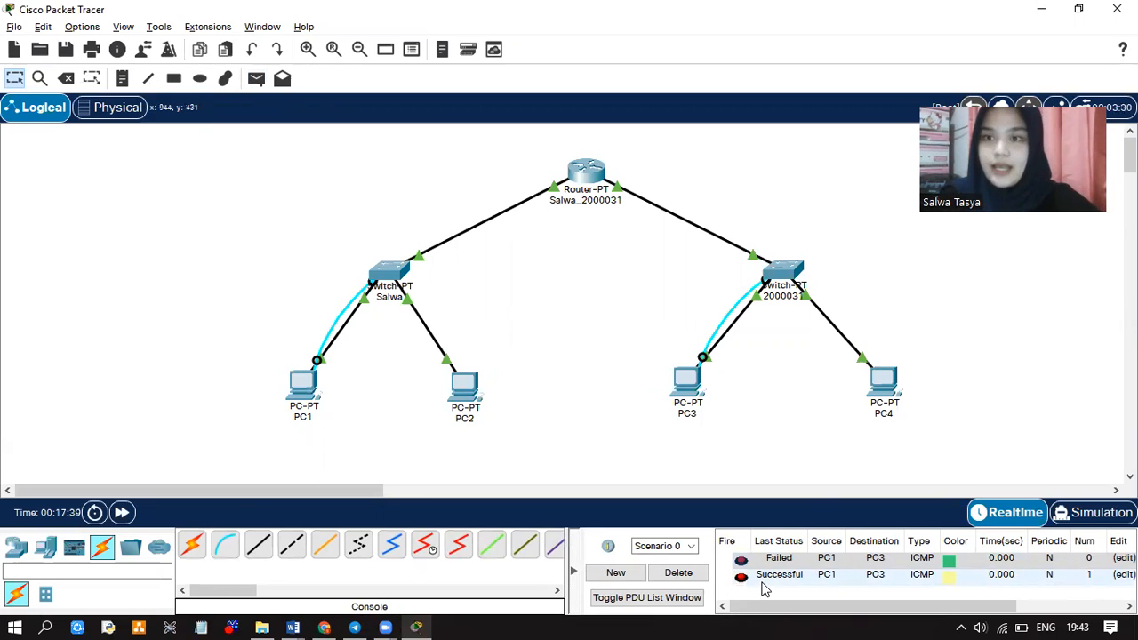
click(256, 78)
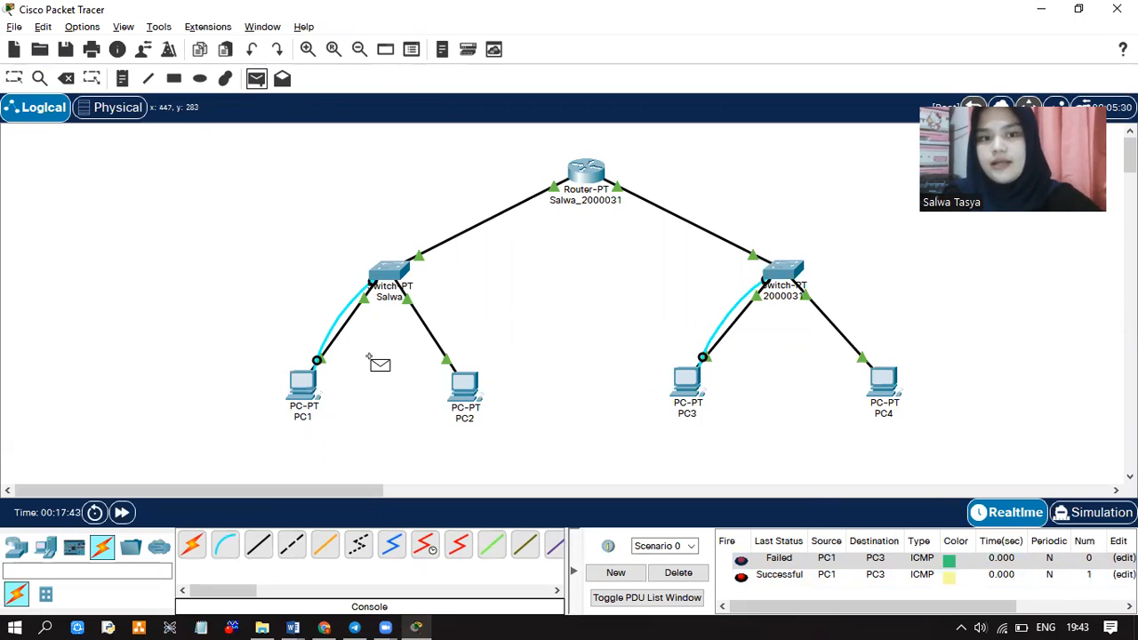
click(453, 386)
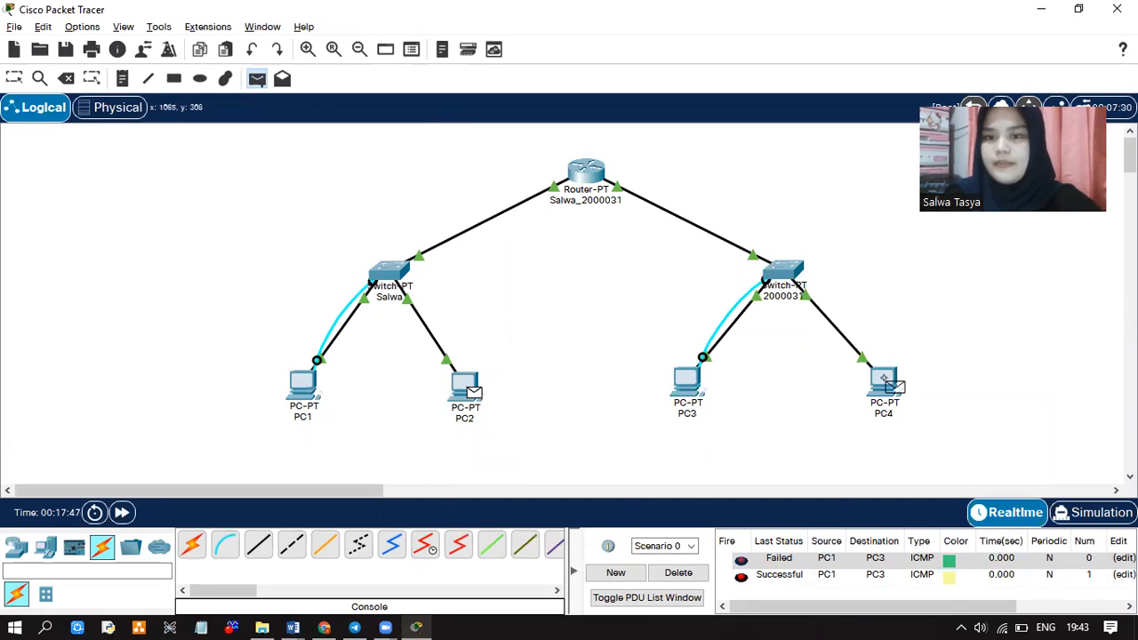
click(884, 379)
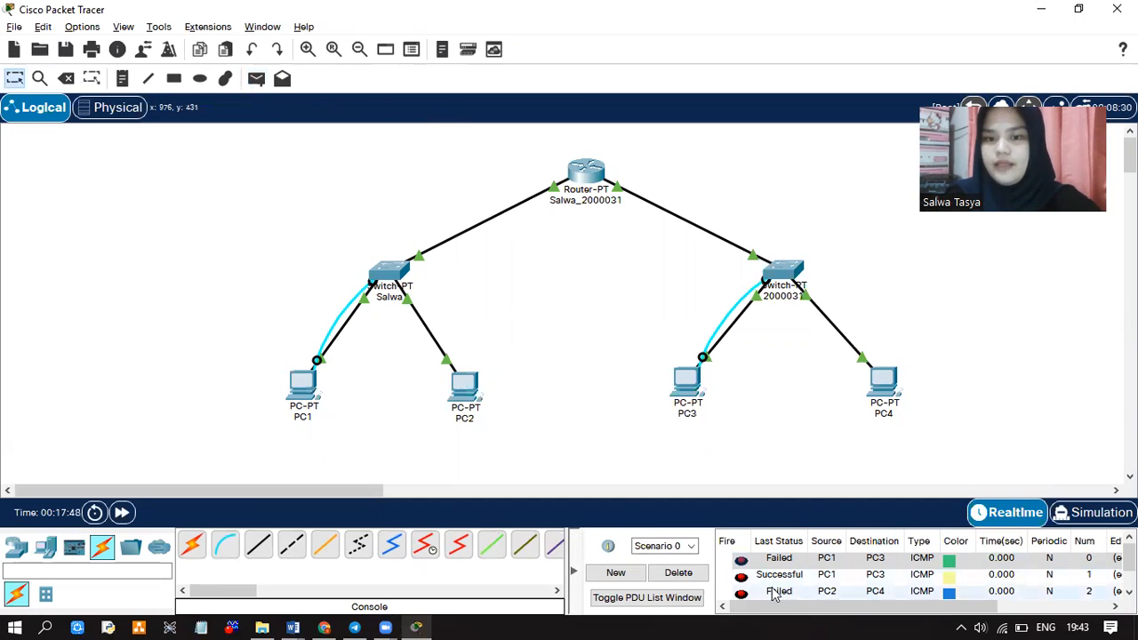
scroll(774, 593, down, 1)
Send a simple PDU ping from PC2 to PC4
click(256, 78)
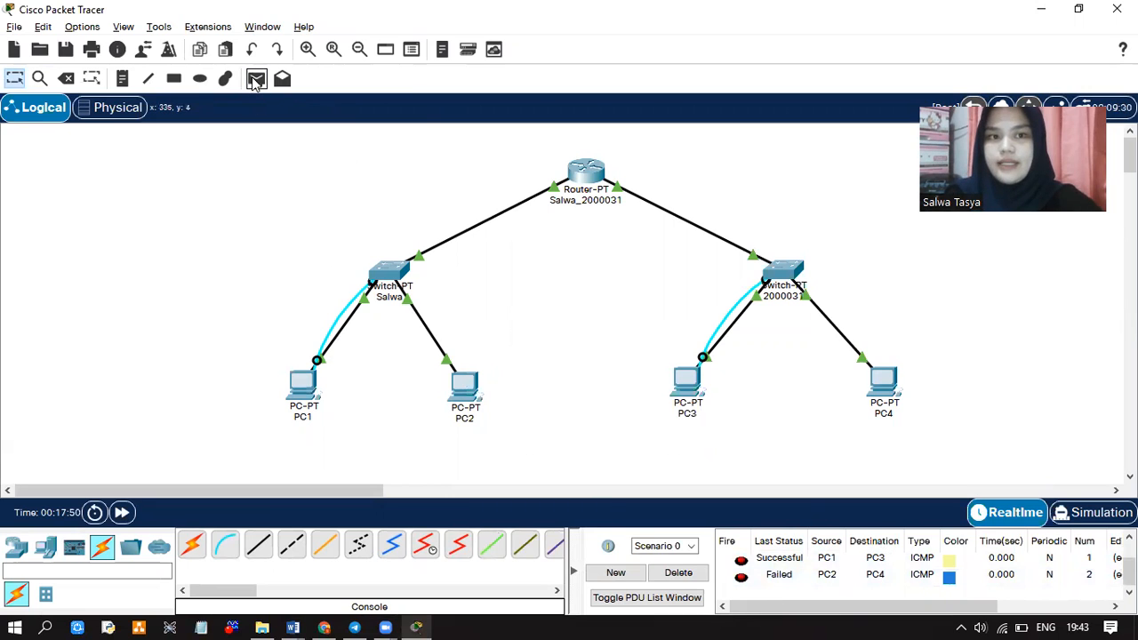
click(464, 388)
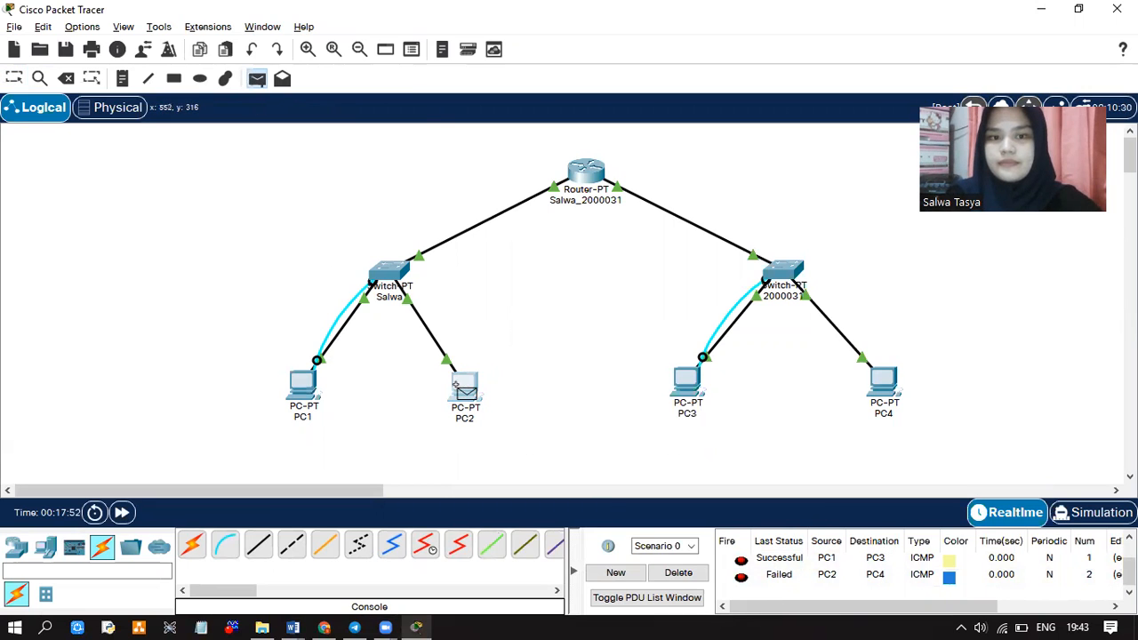
click(889, 383)
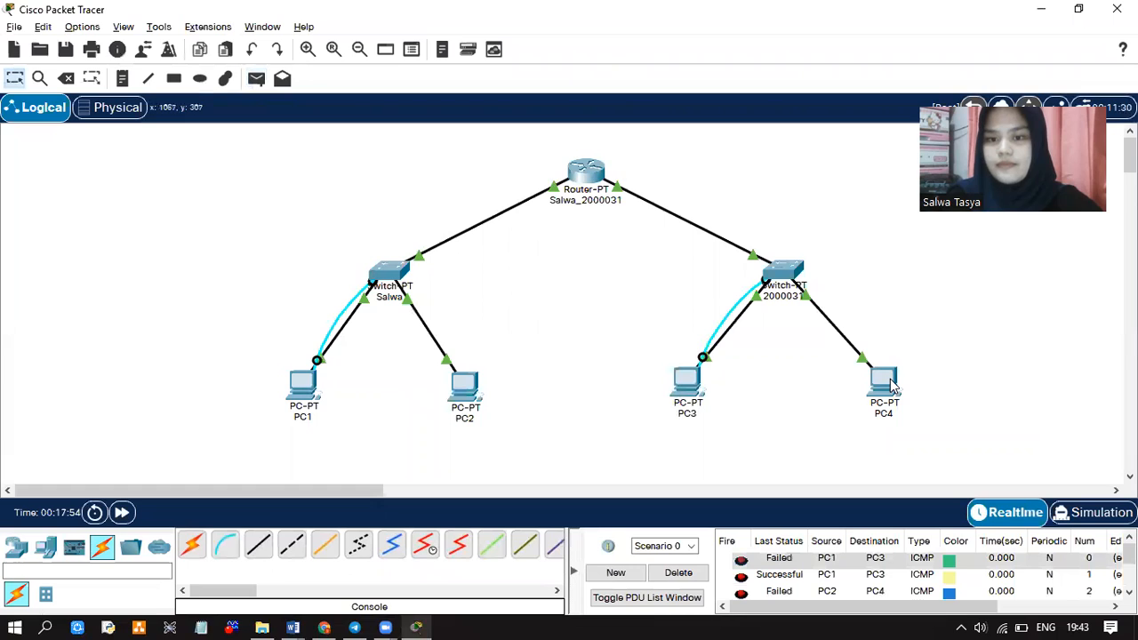
scroll(796, 607, right, 3)
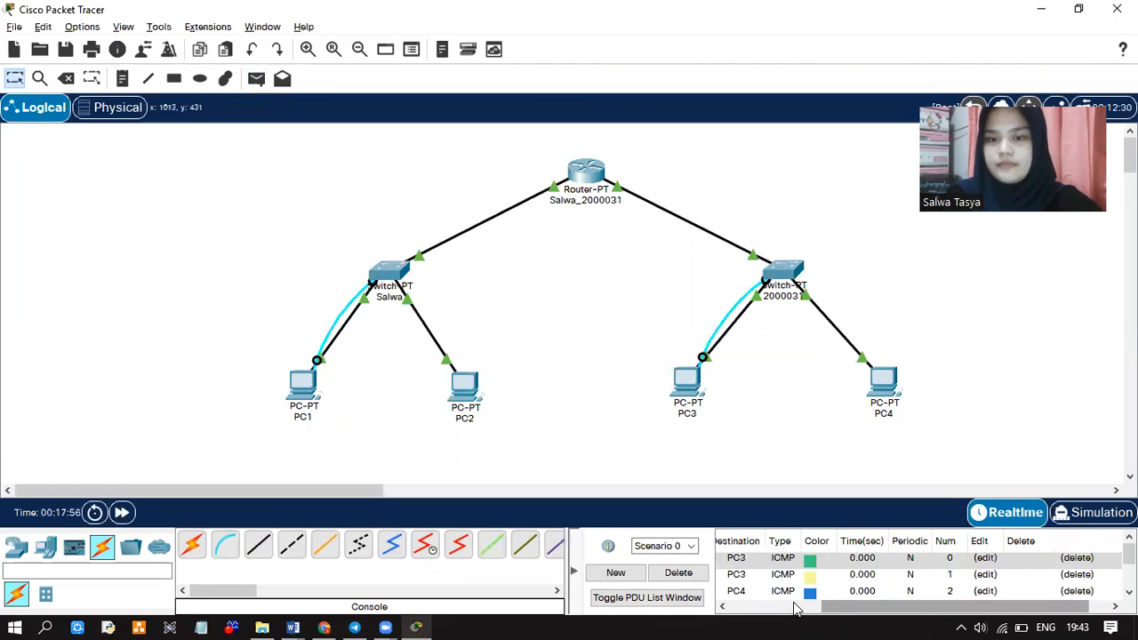
scroll(796, 607, left, 5)
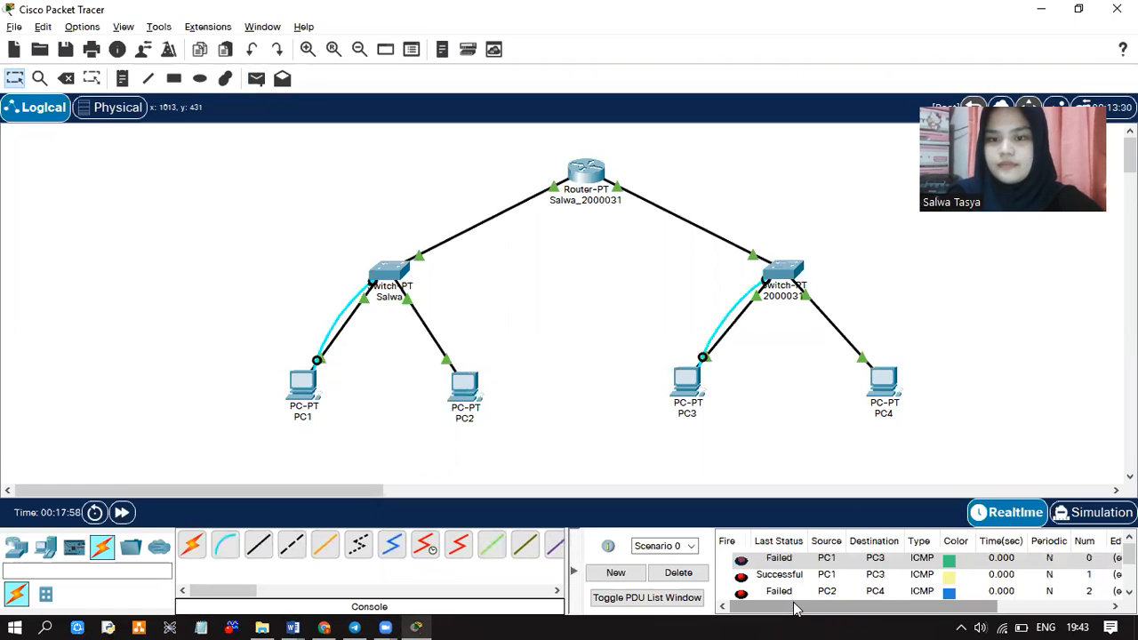
scroll(791, 591, down, 1)
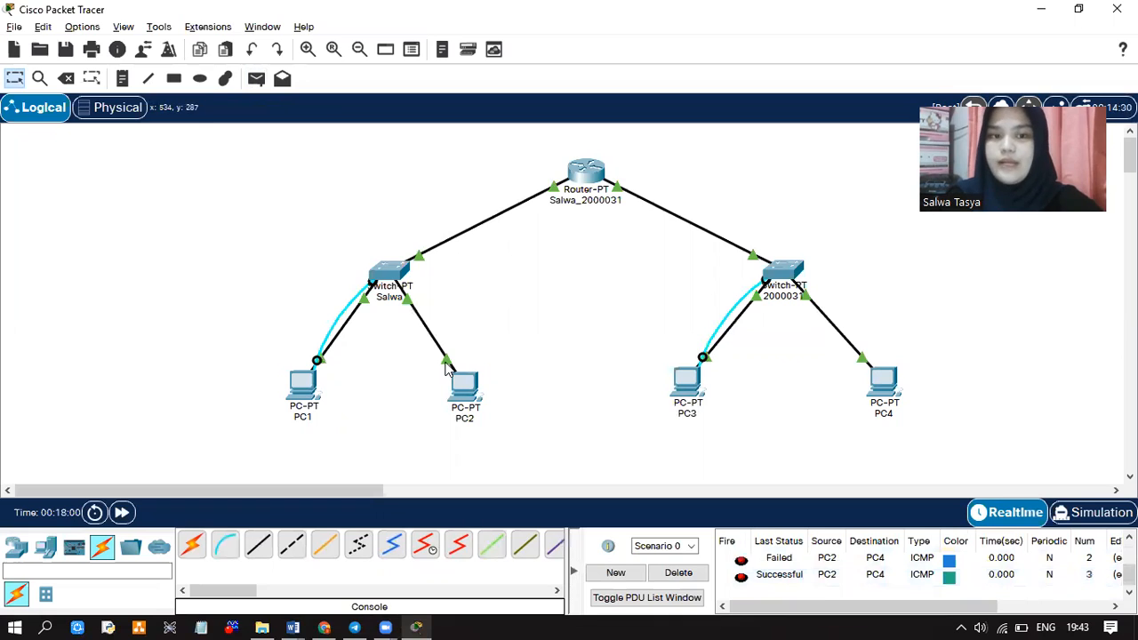
Send simple PDU pings from PC1 to PC2 and from PC3 to PC4
click(256, 80)
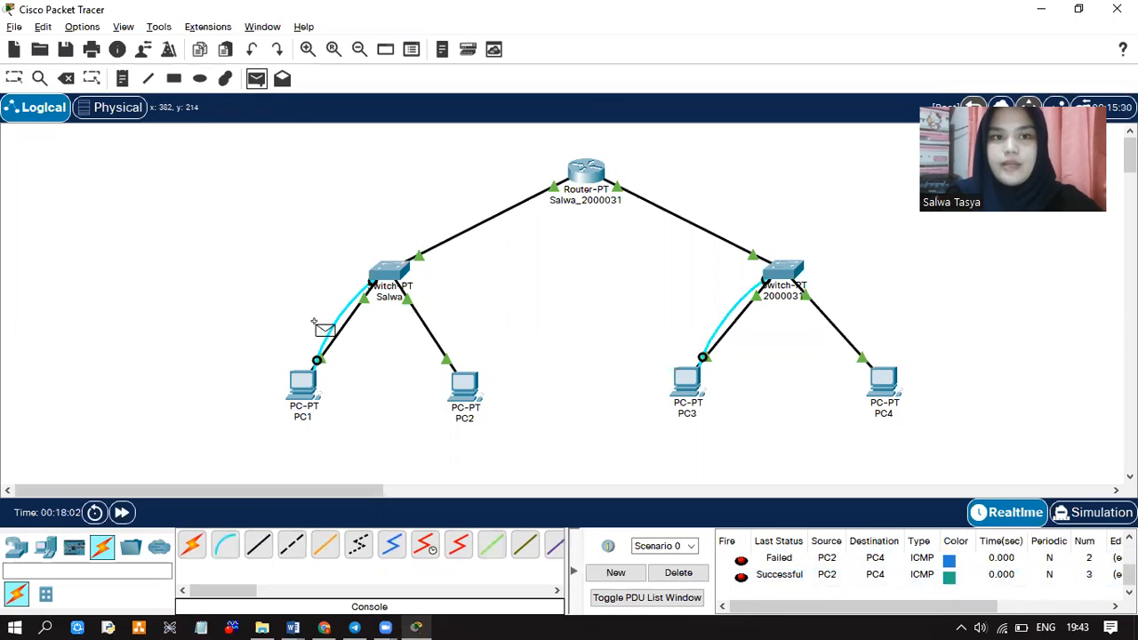
click(302, 384)
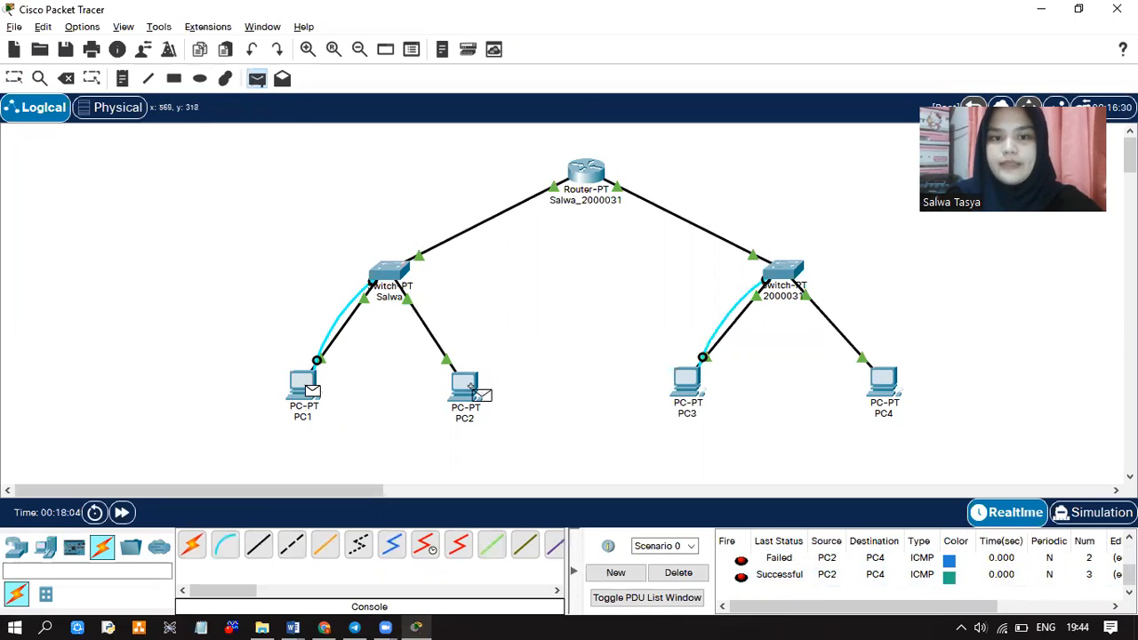
click(467, 388)
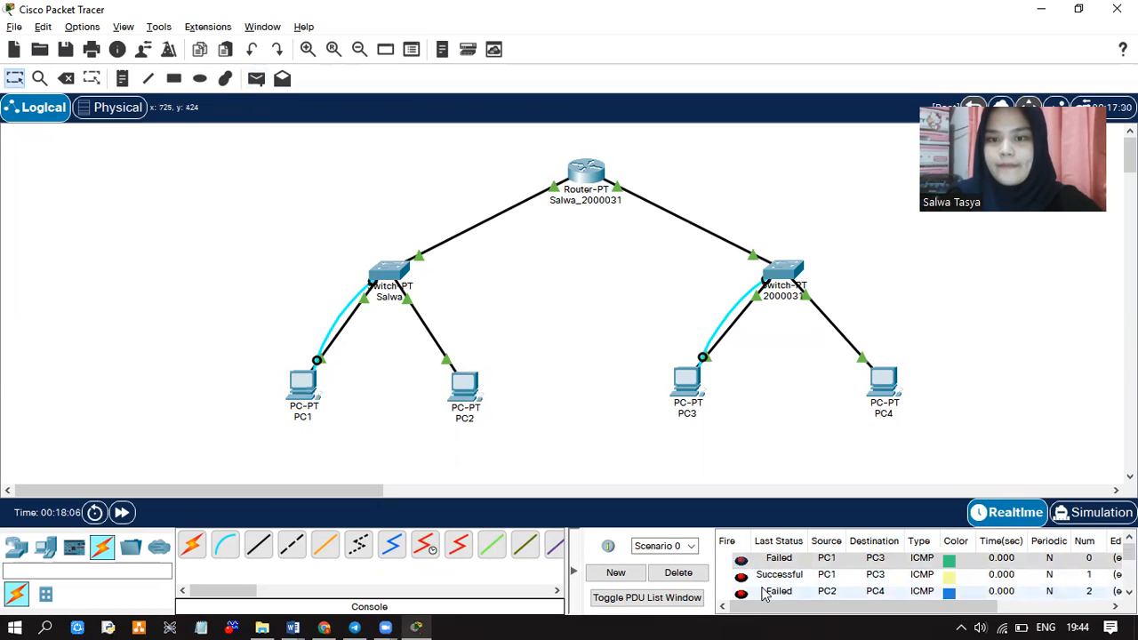
scroll(762, 594, down, 2)
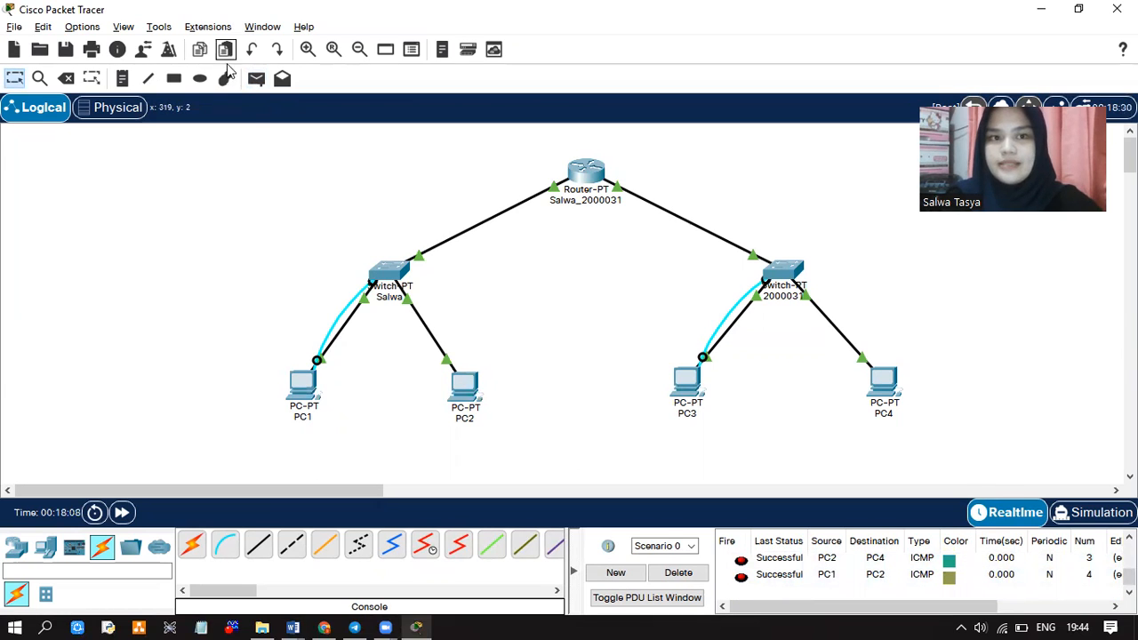
click(265, 80)
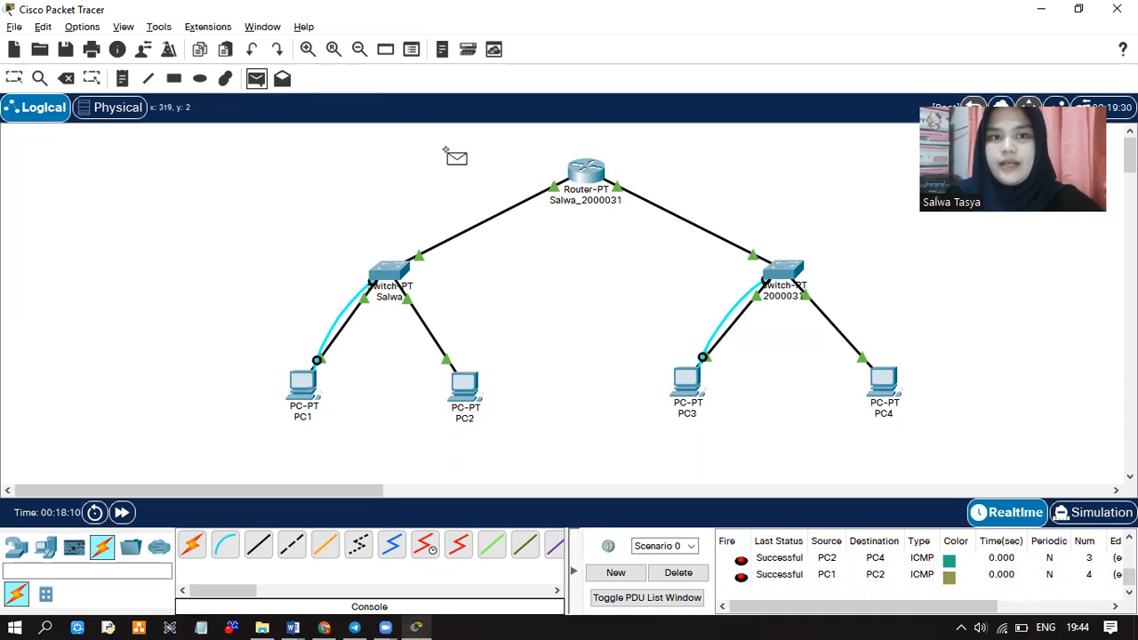
click(679, 386)
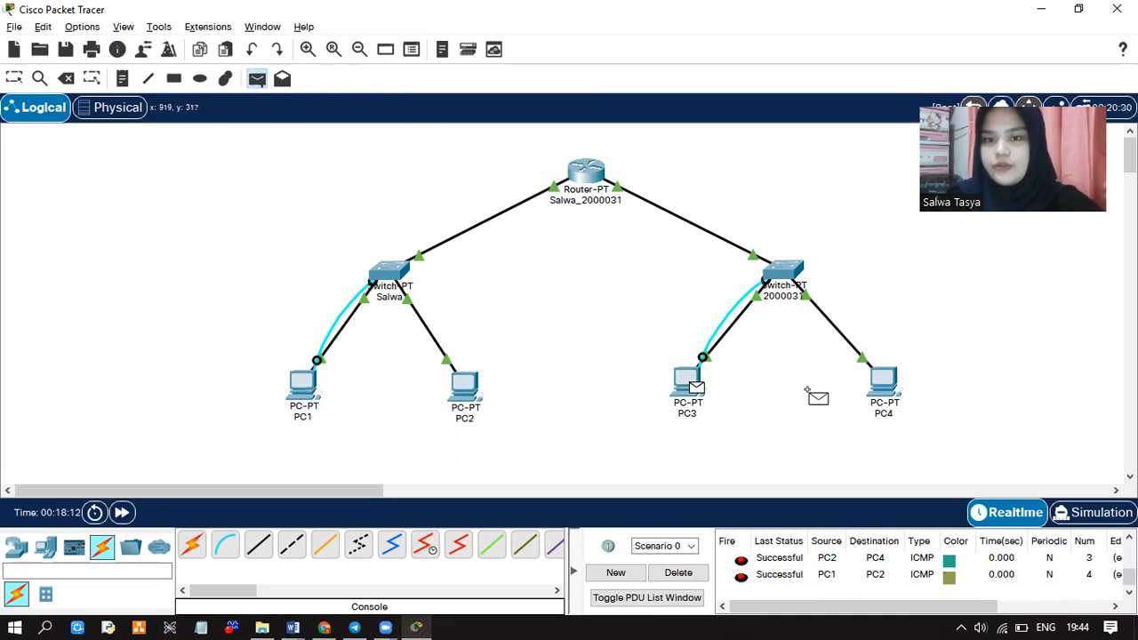
click(884, 391)
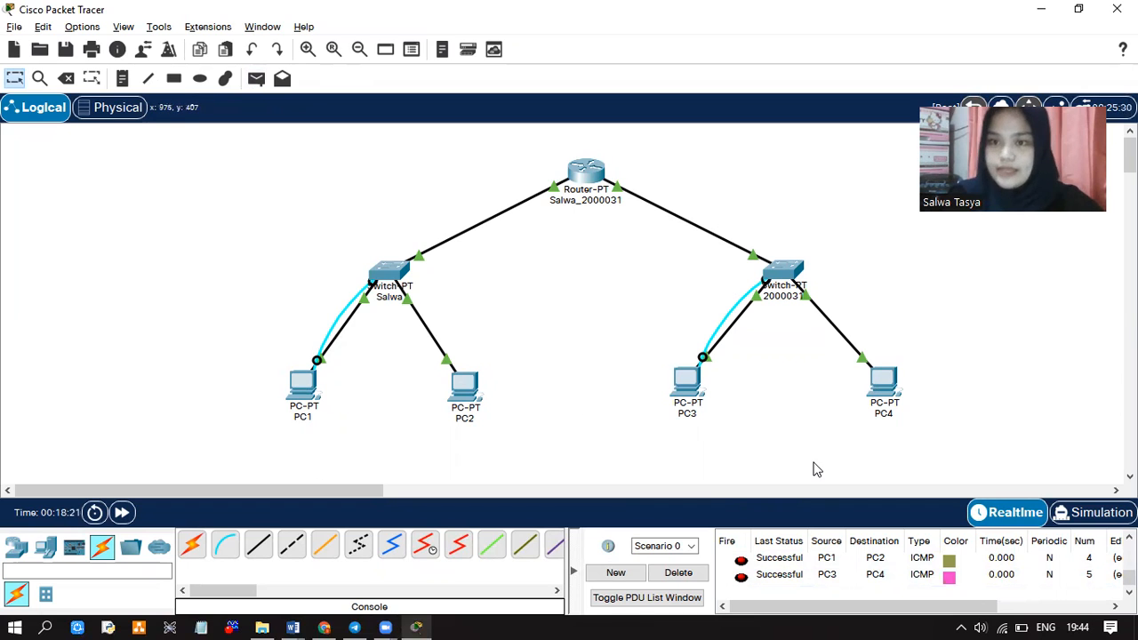
Switch to Simulation mode and play the queued pings
click(1100, 519)
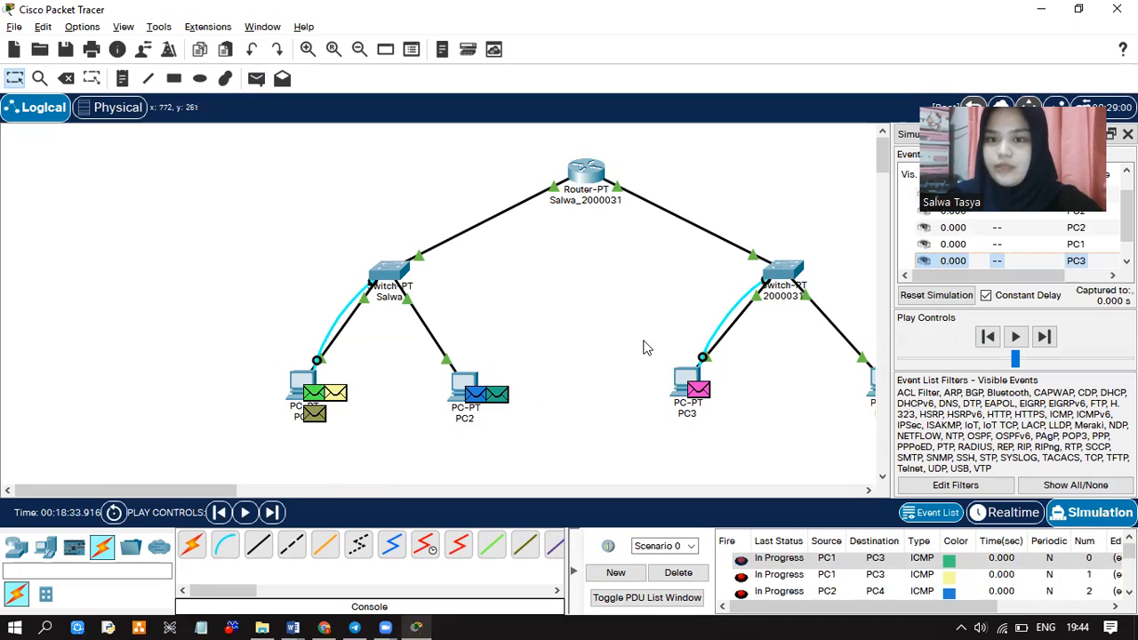
click(1022, 336)
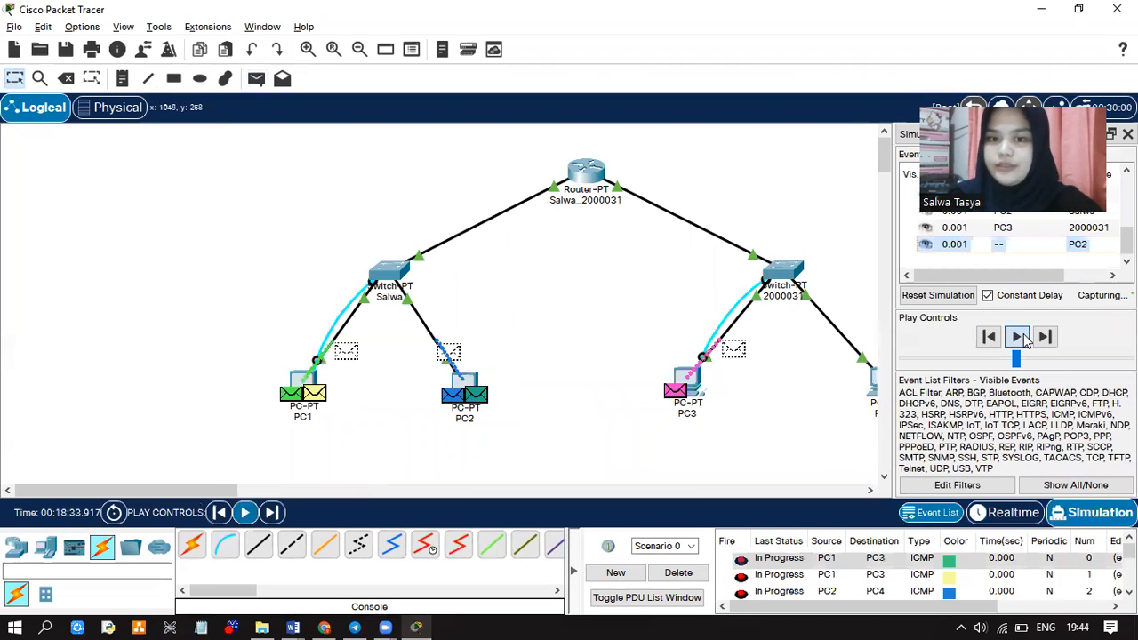